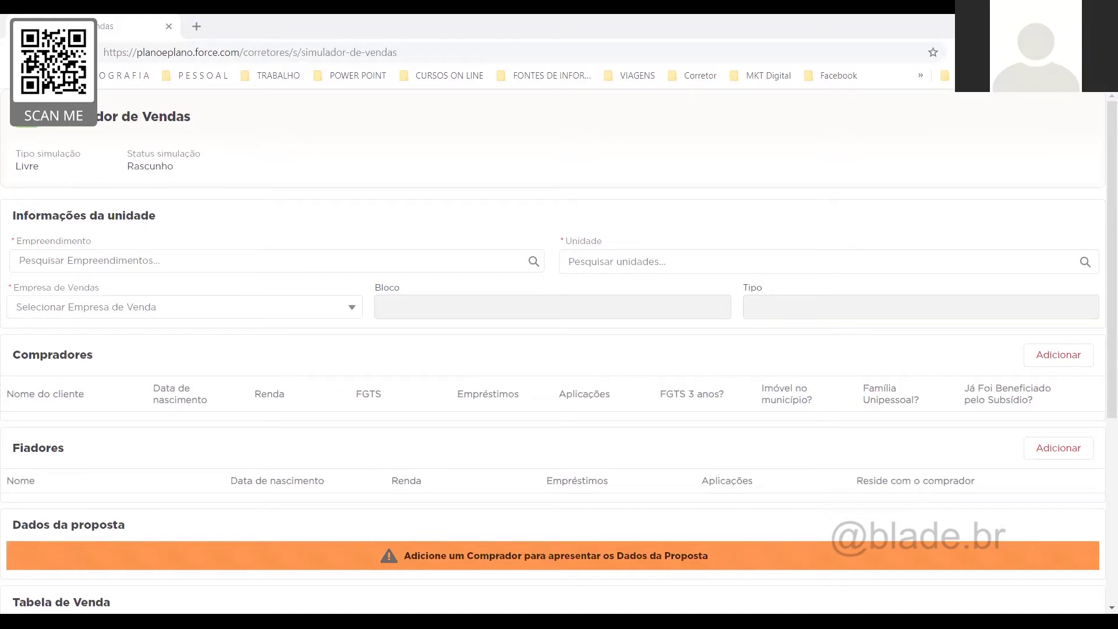
Close the Google Drive tab with the financing table and return to the Linktree page
key("alt+Tab")
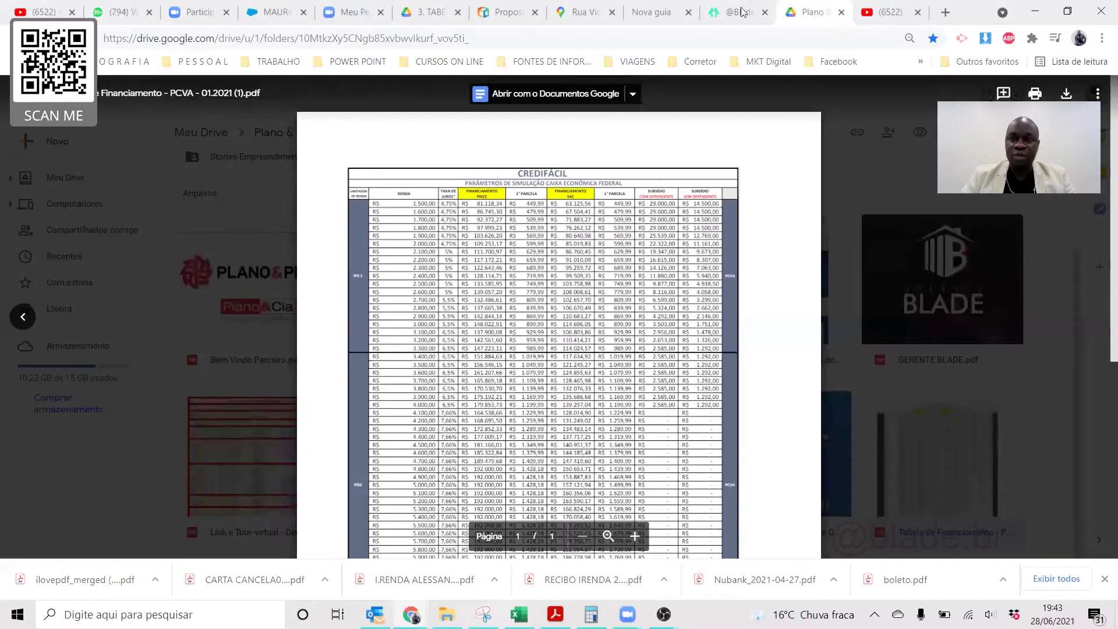
key("ctrl+w")
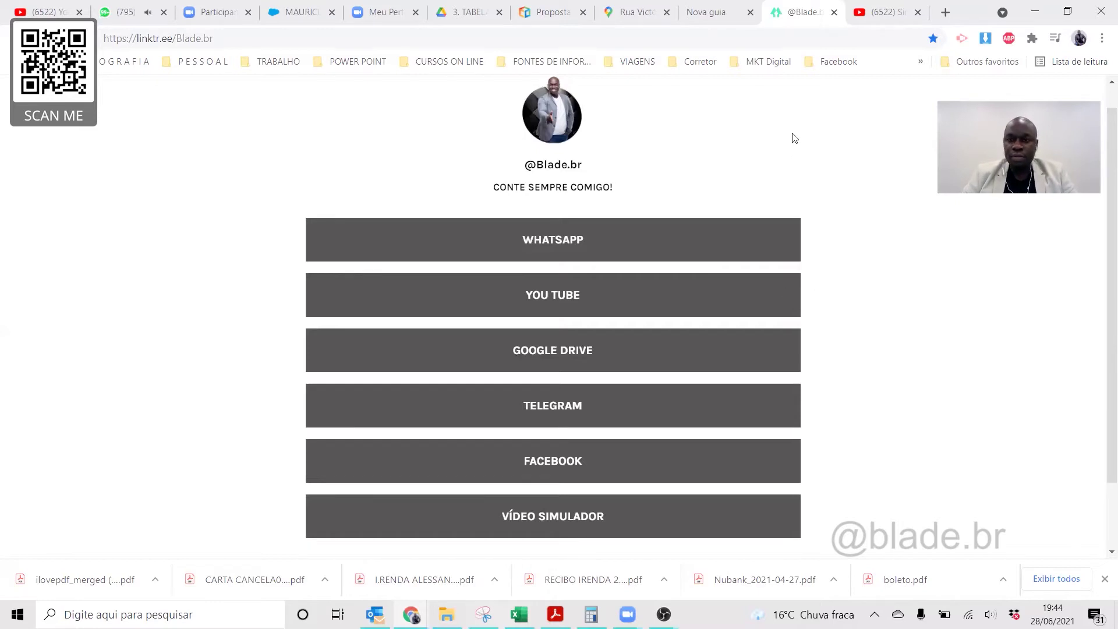
left_click(627, 614)
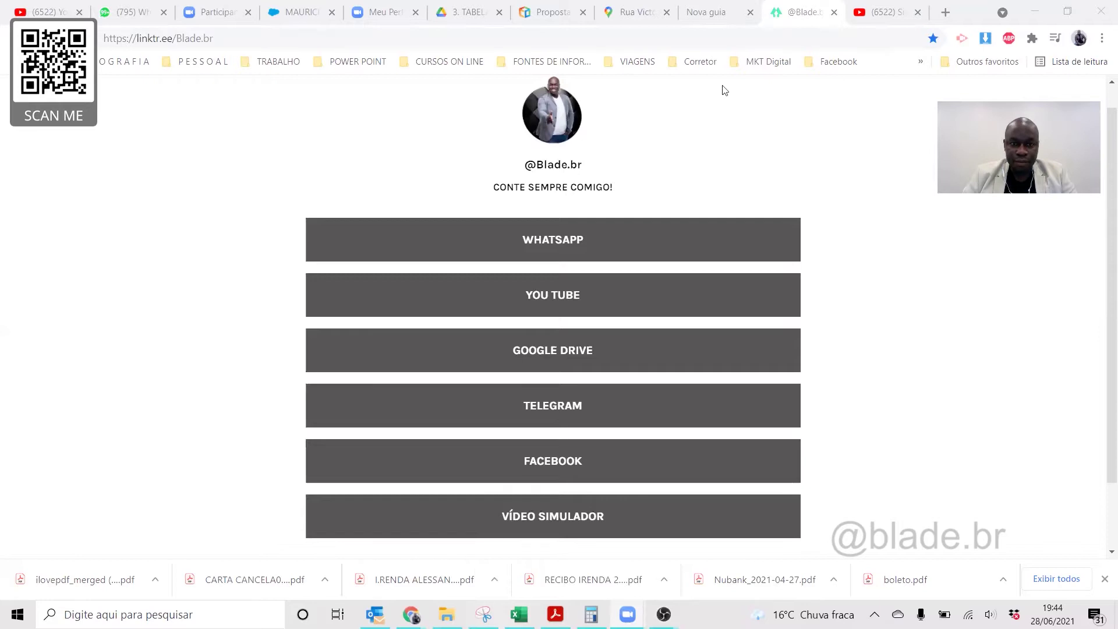
left_click(789, 11)
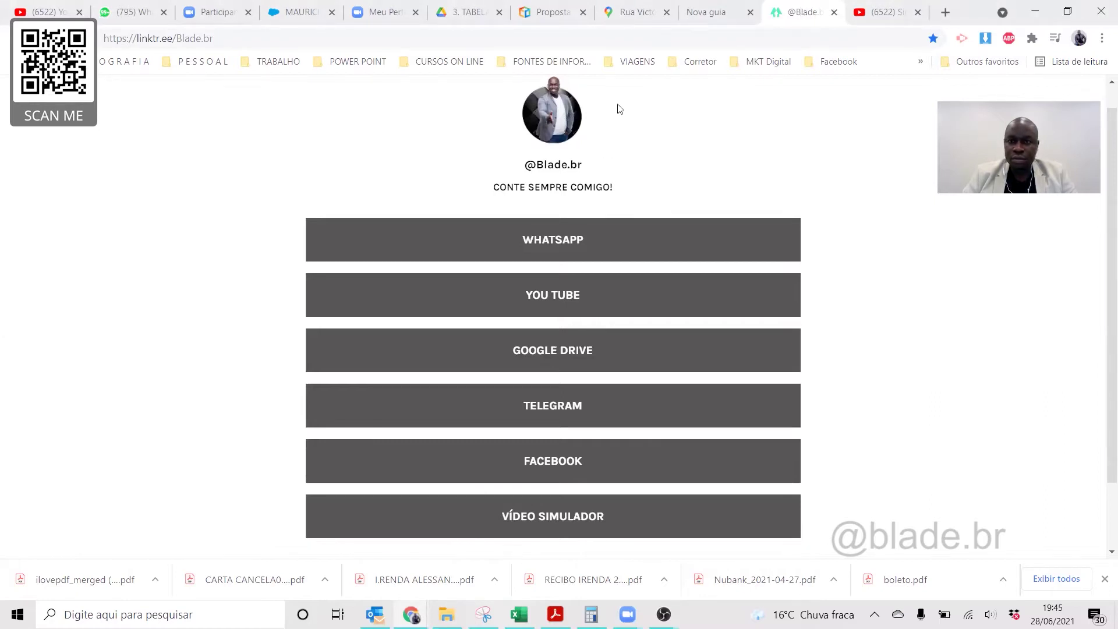
Follow the Linktree page's Google Drive link and open the Tabela de Financiamento PDF in the Plano & Plano folder
left_click(730, 371)
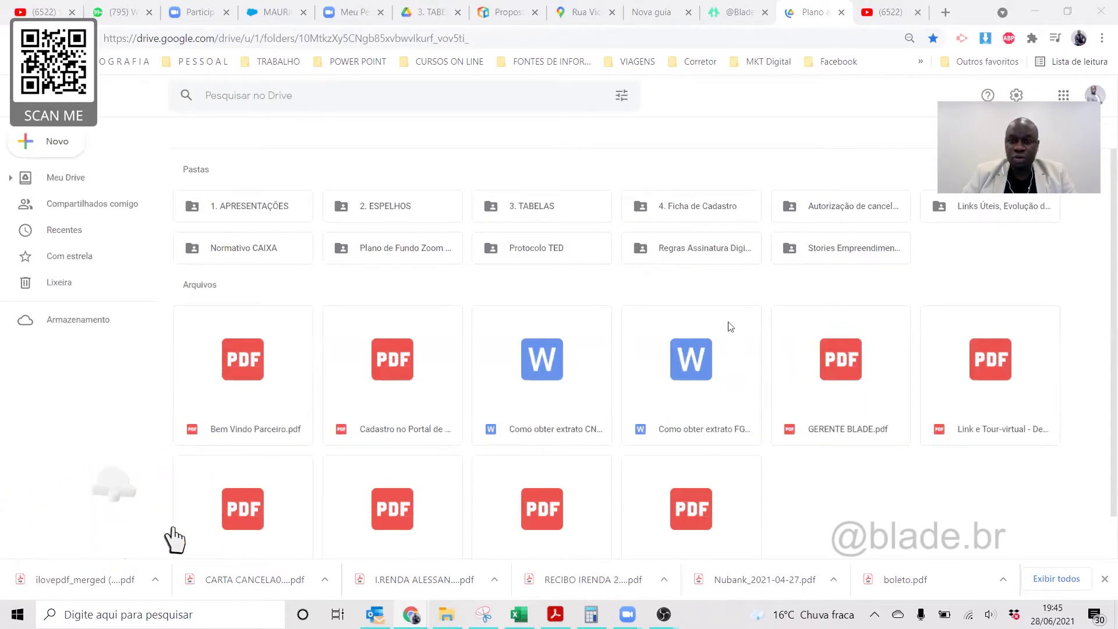
scroll(553, 337, "down", 1)
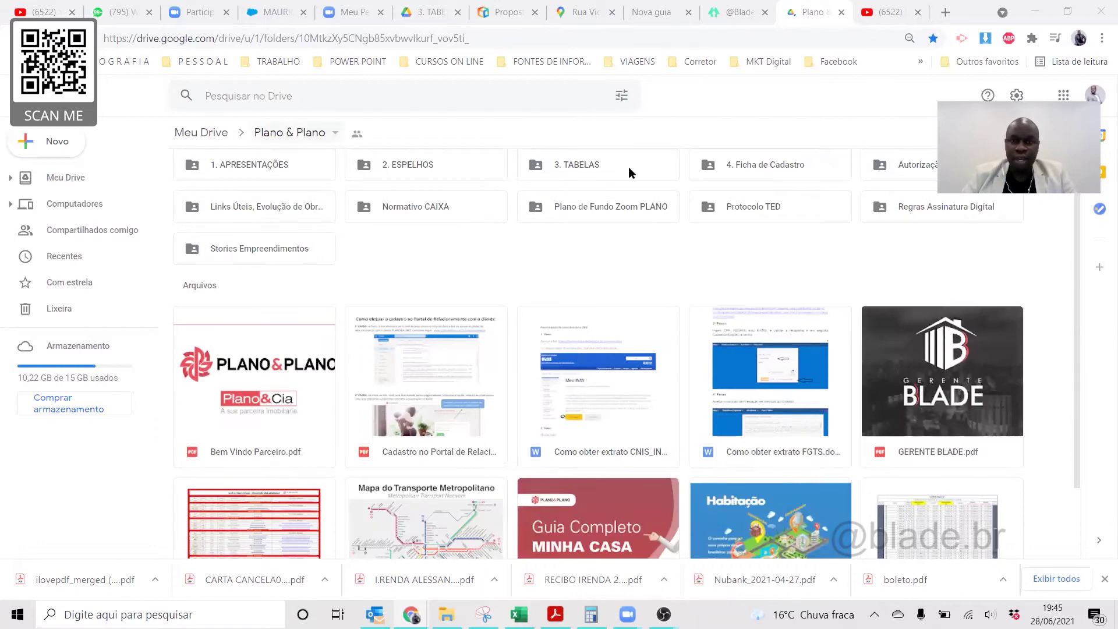
scroll(883, 479, "down", 2)
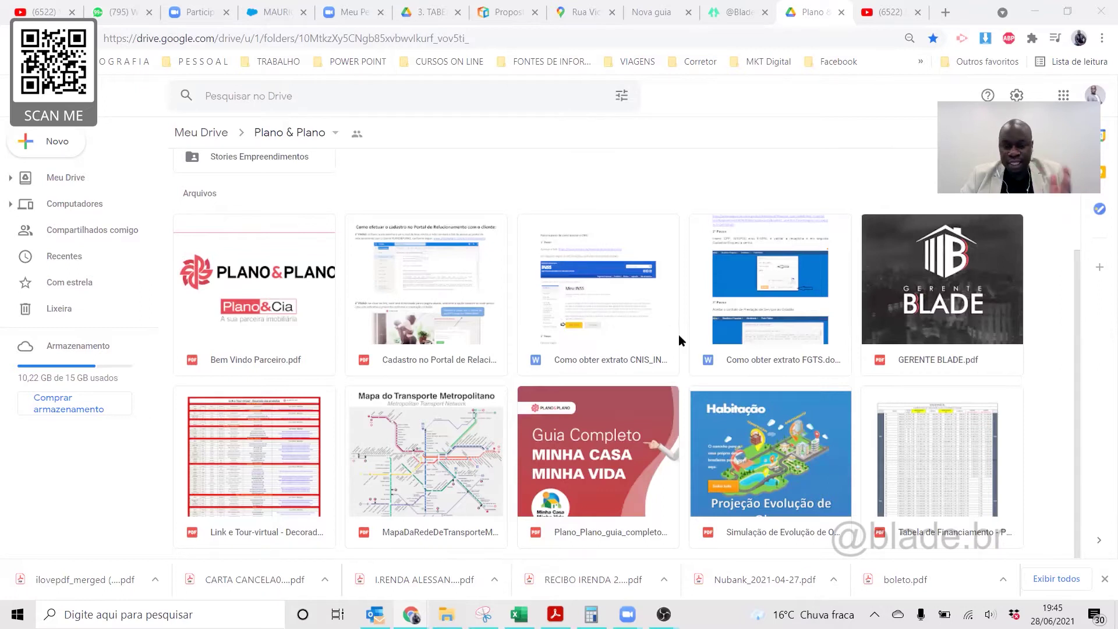
double_click(930, 451)
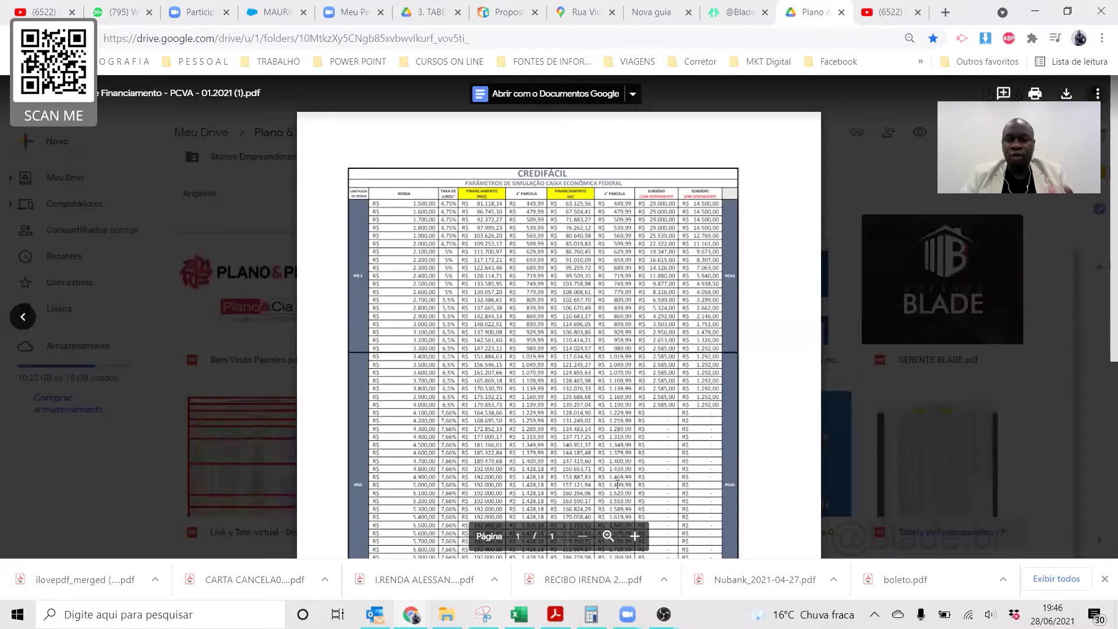
Enlarge the financing table and examine the R$ 1.800,00 income row across its interest rate, financing, instalment and subsidy columns
left_click(634, 537)
left_click(635, 536)
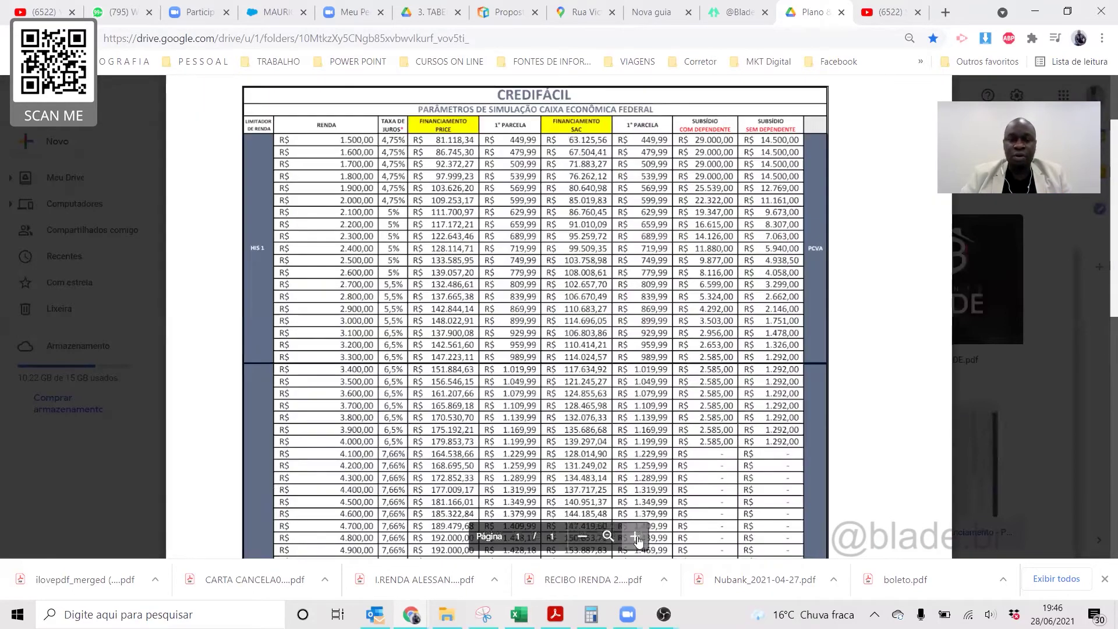
left_click(636, 537)
left_click(635, 537)
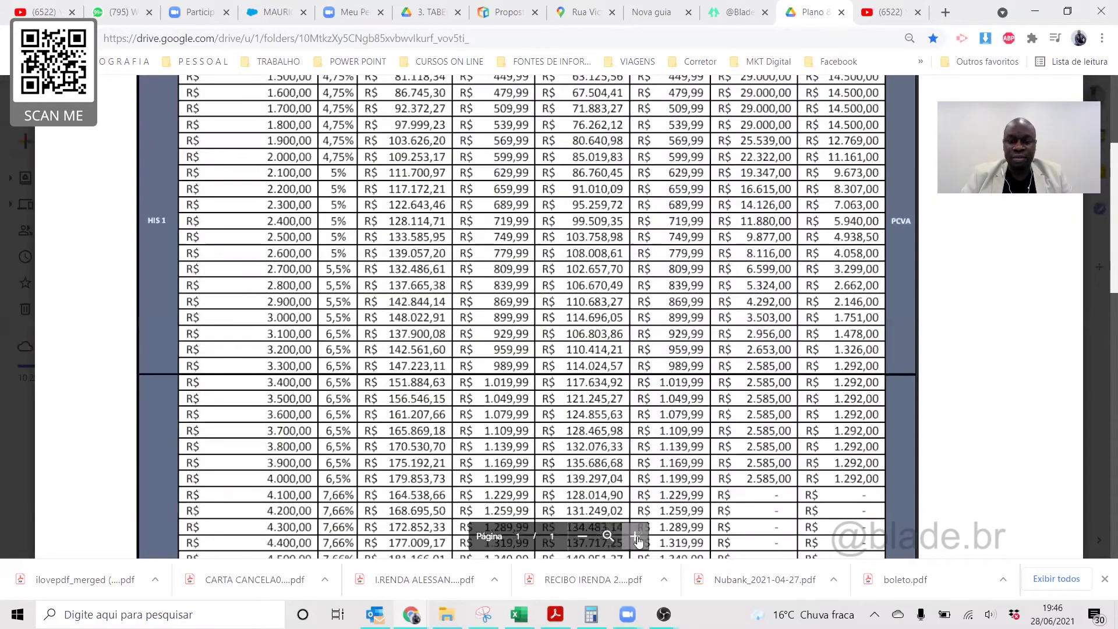
left_click(636, 537)
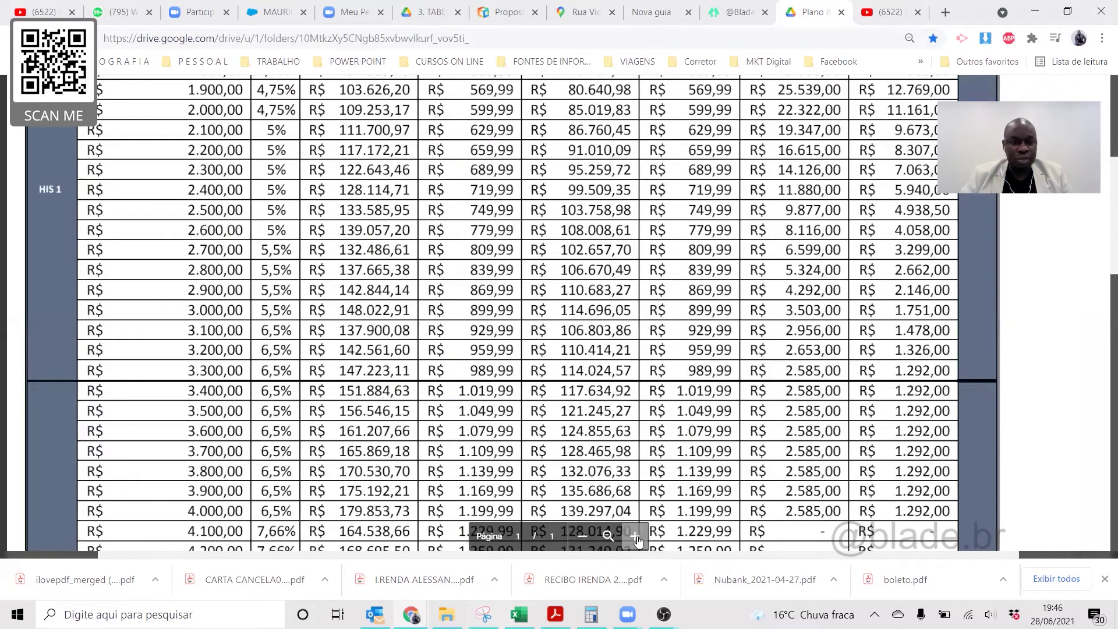
left_click(636, 537)
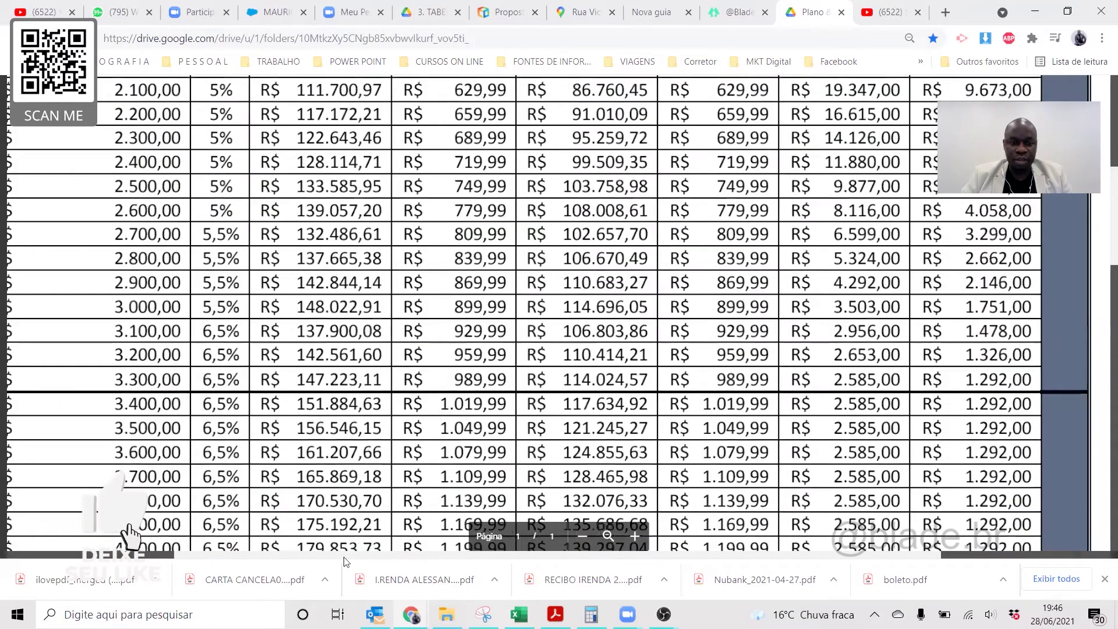
scroll(265, 189, "left", 2)
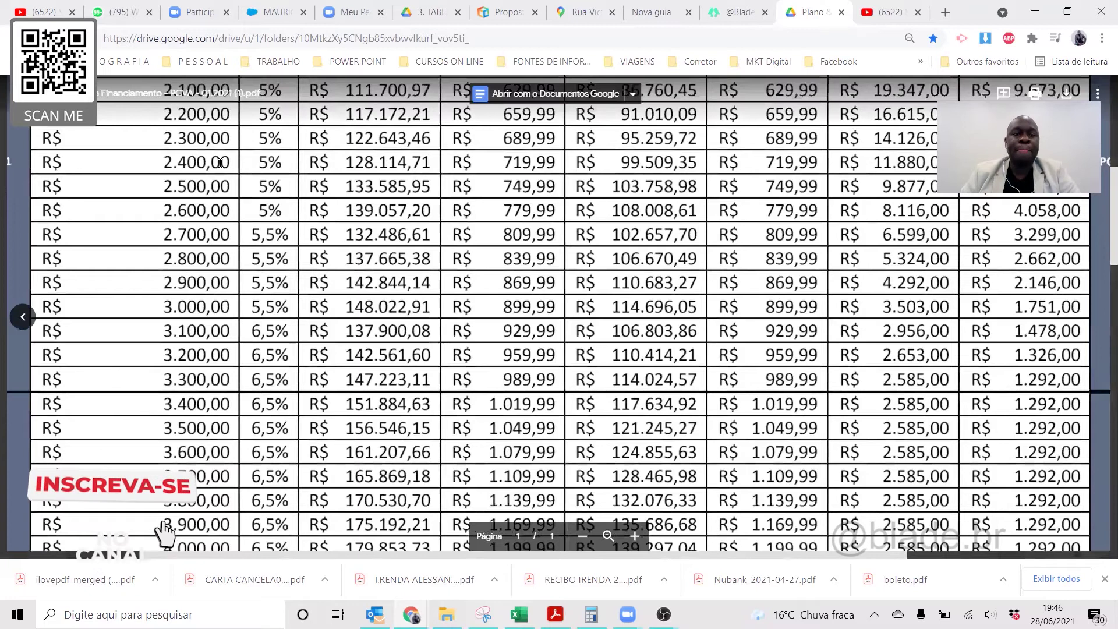
scroll(164, 163, "up", 3)
left_click_drag(164, 163, 474, 165)
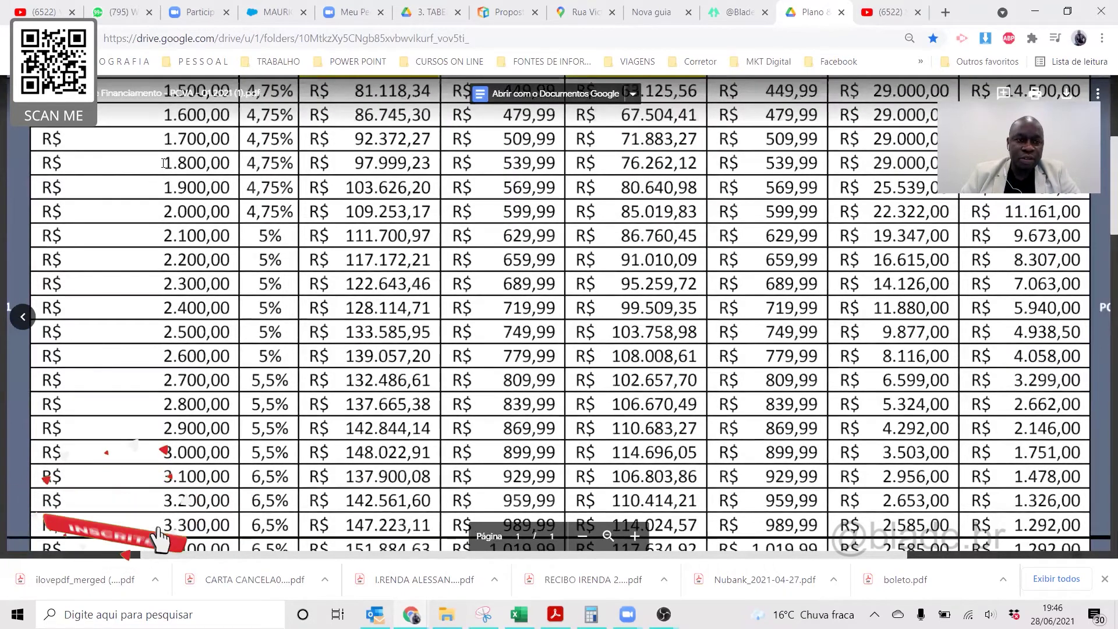
left_click_drag(120, 556, 323, 557)
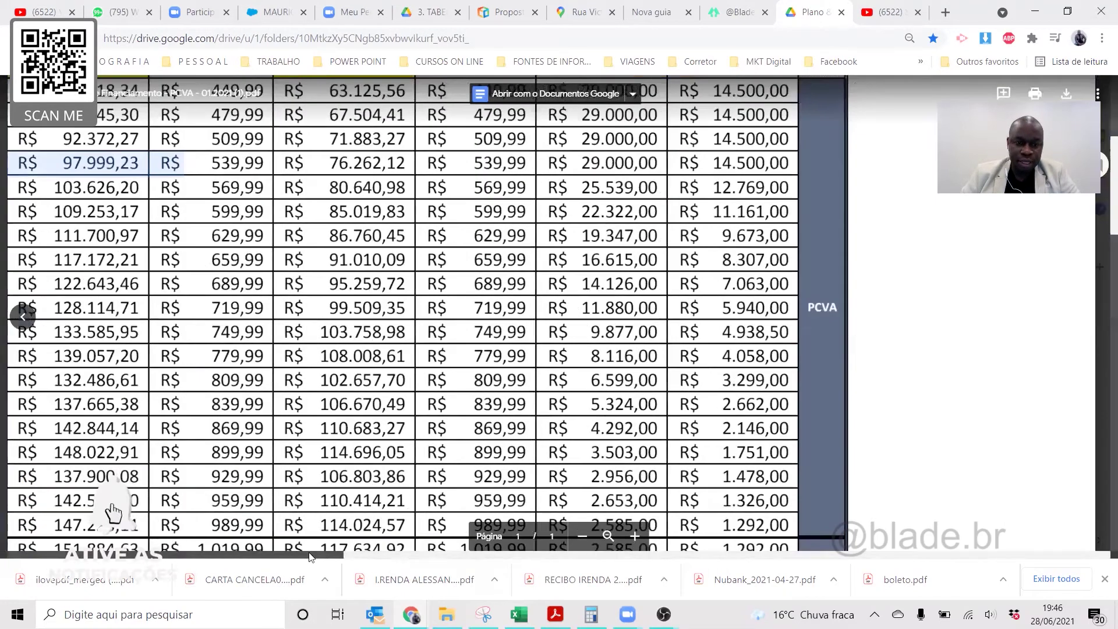
scroll(357, 162, "left", 8)
left_click(351, 163)
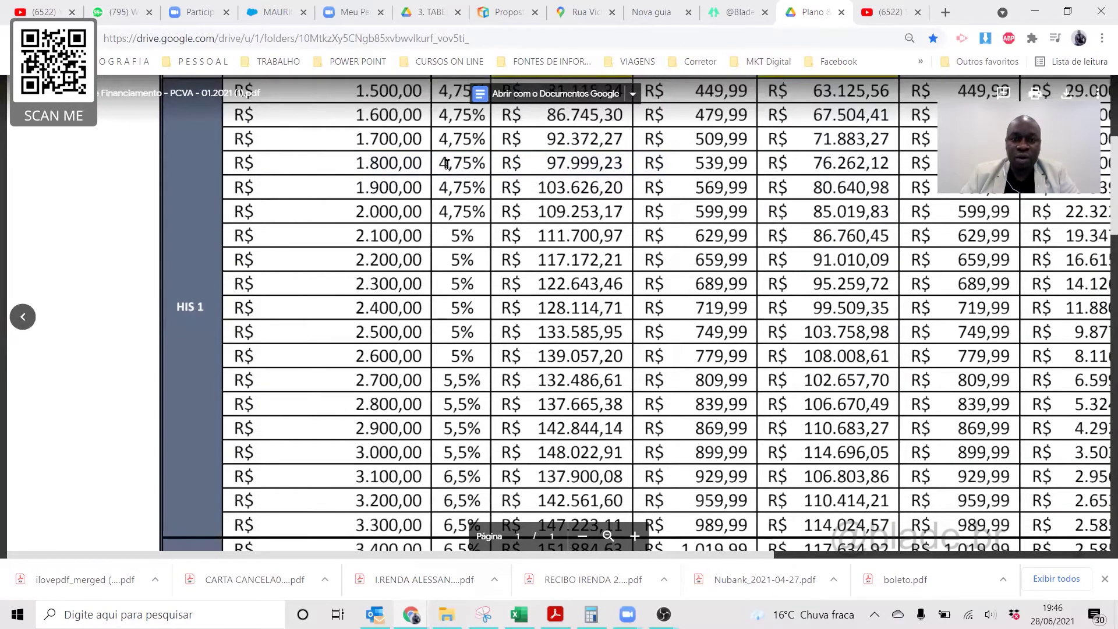
left_click_drag(547, 163, 394, 172)
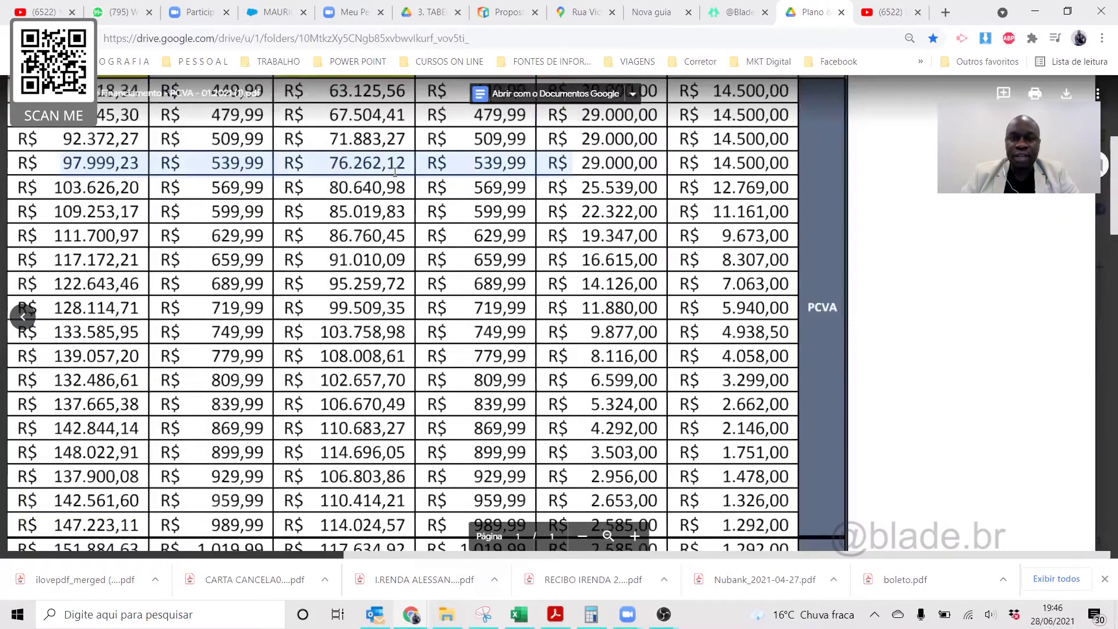
left_click(92, 170)
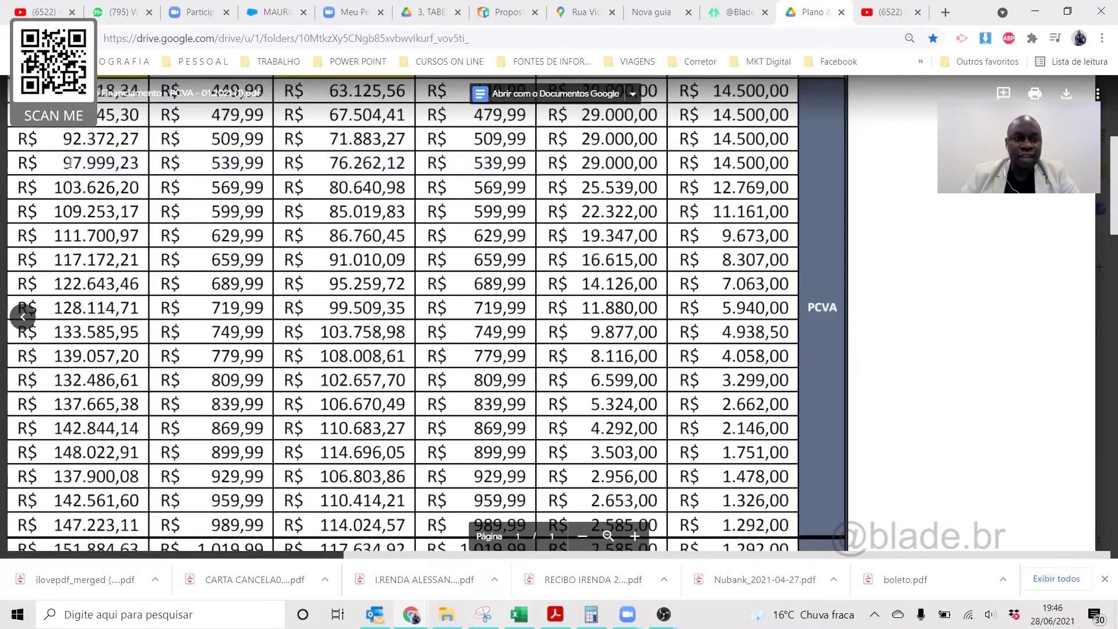
Review the HIS 1 income range through to the subsidy columns, ending with the table's full width in view
left_click(295, 555)
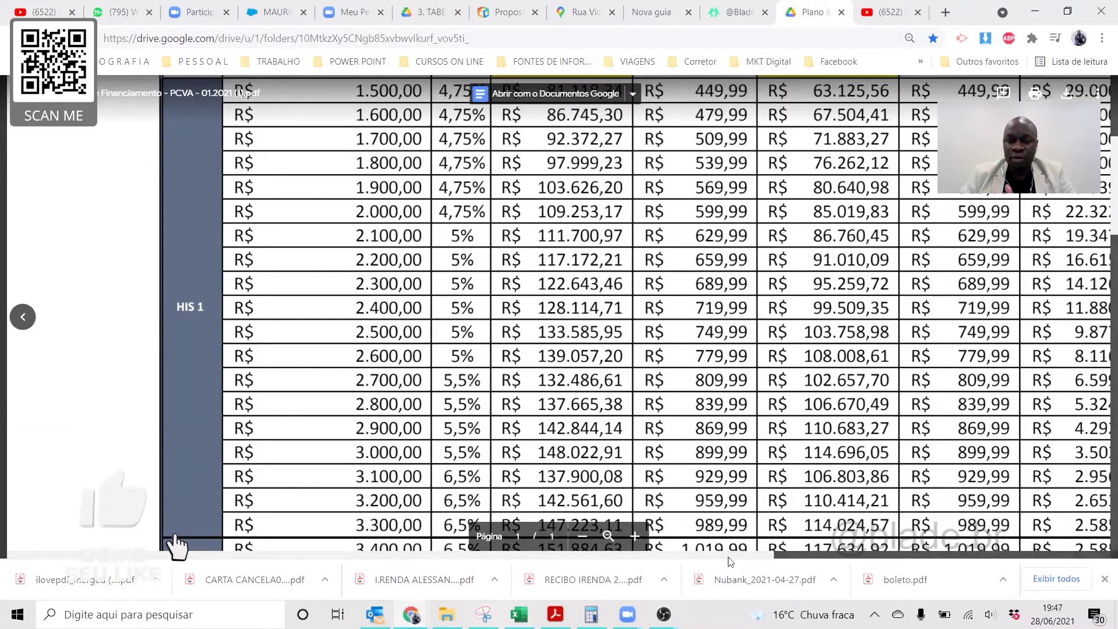
left_click_drag(741, 554, 954, 557)
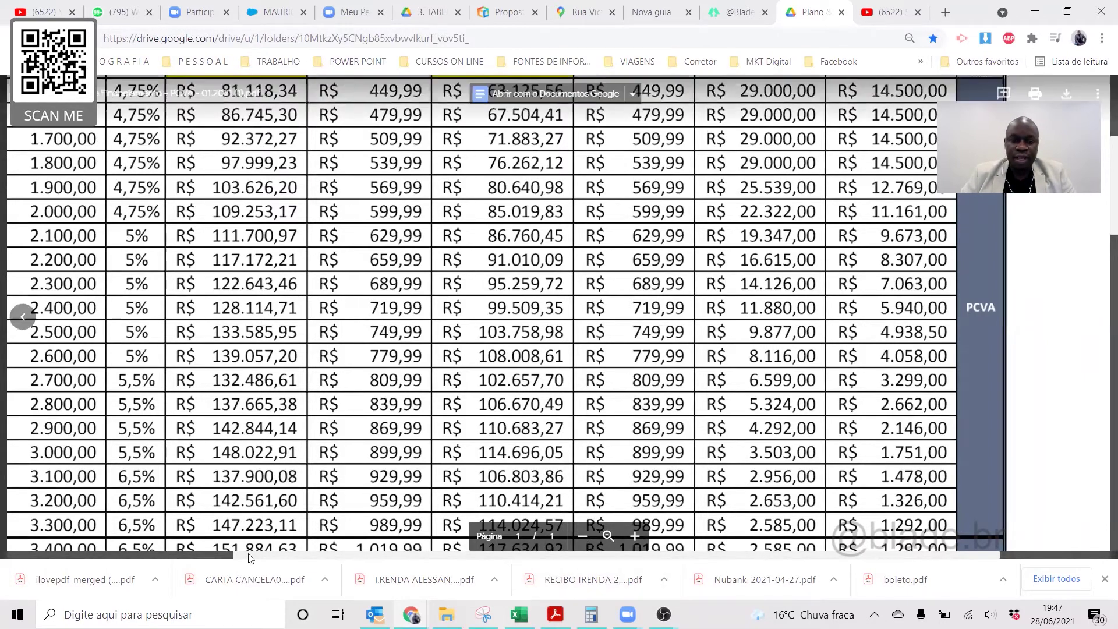
left_click(207, 557)
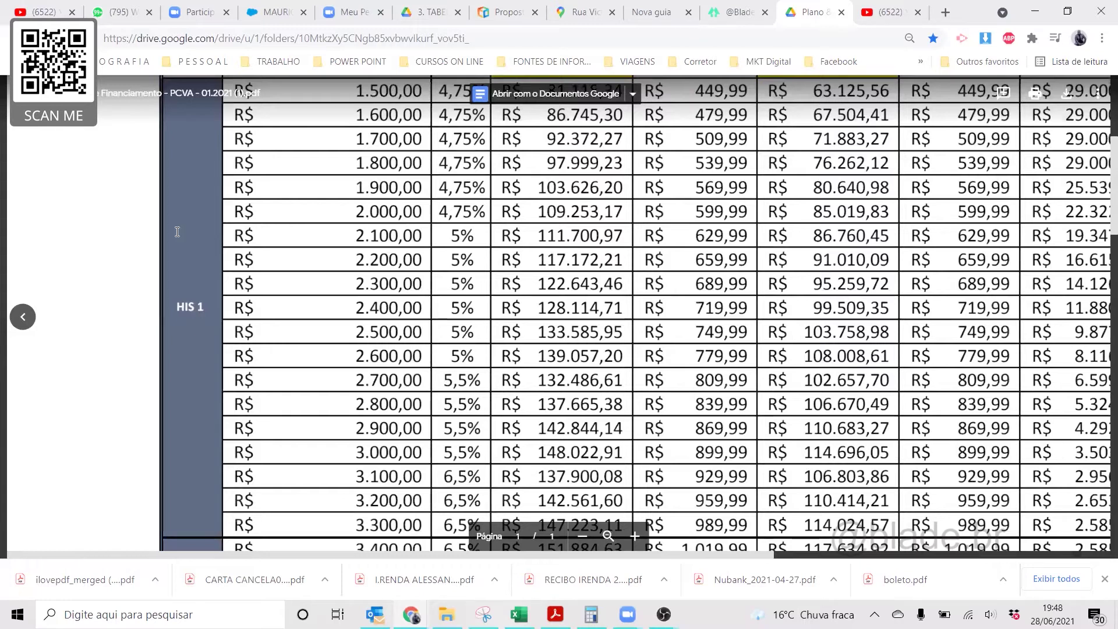
left_click(590, 540)
left_click(590, 540)
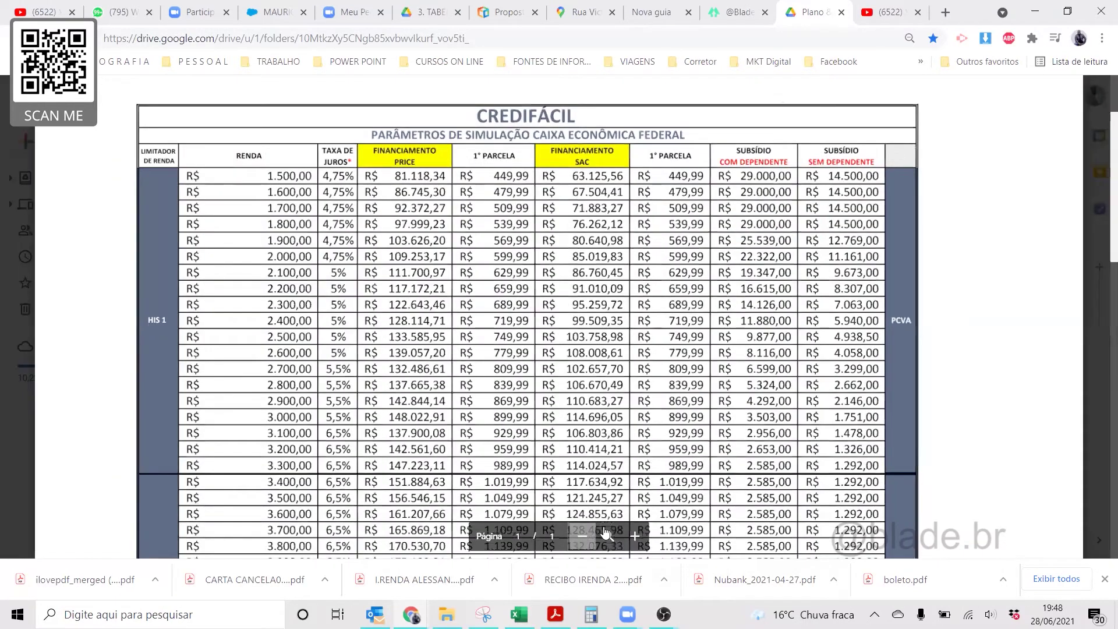
left_click(606, 533)
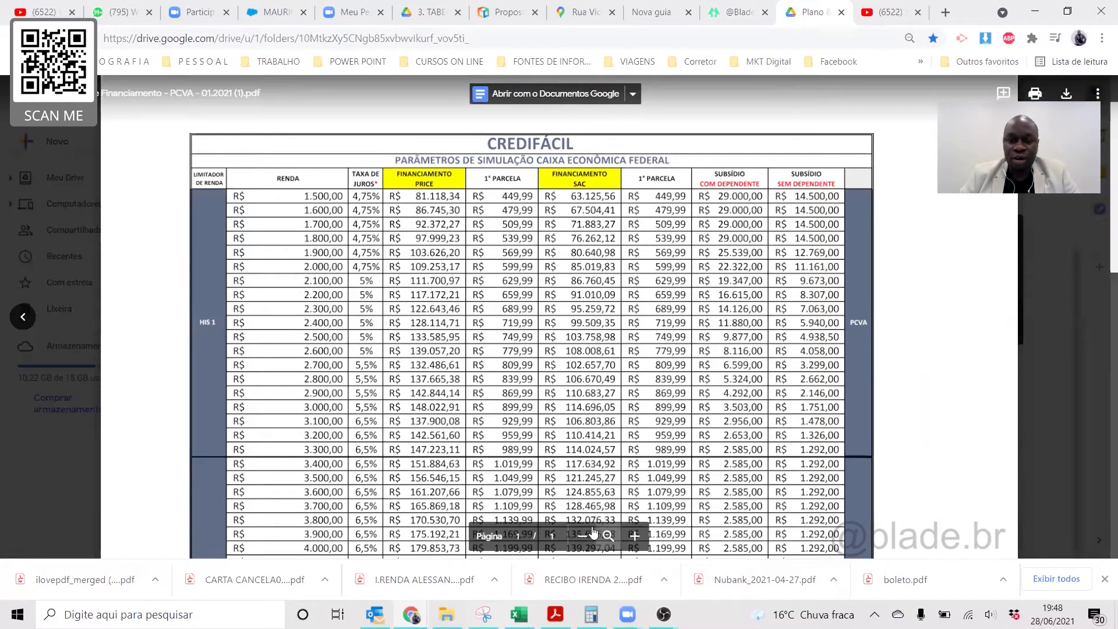
mouse_move(411, 613)
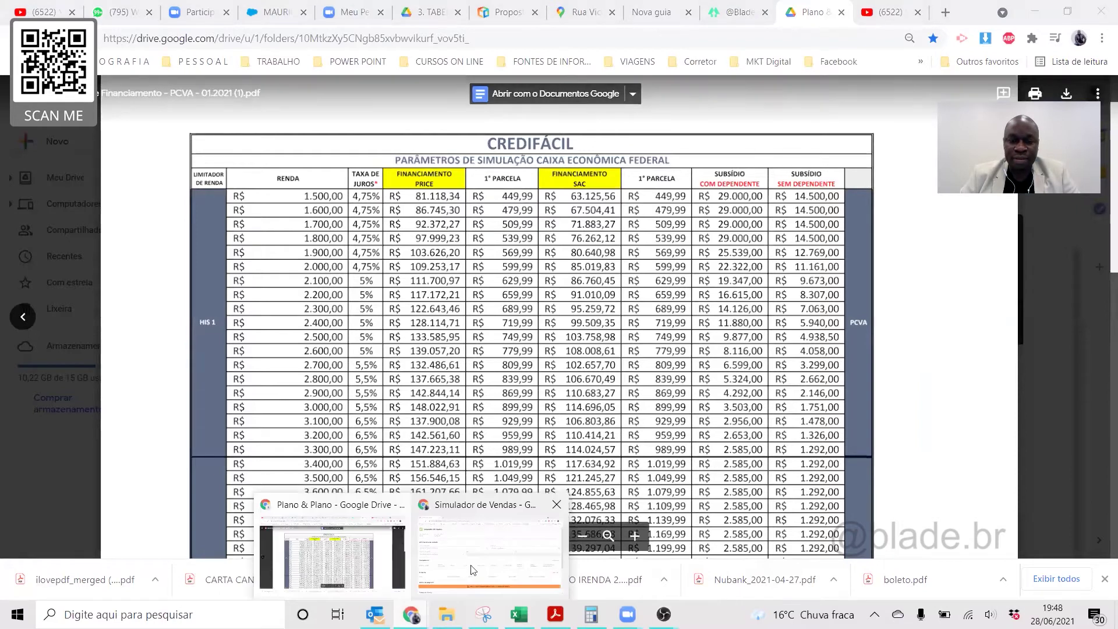
left_click(473, 570)
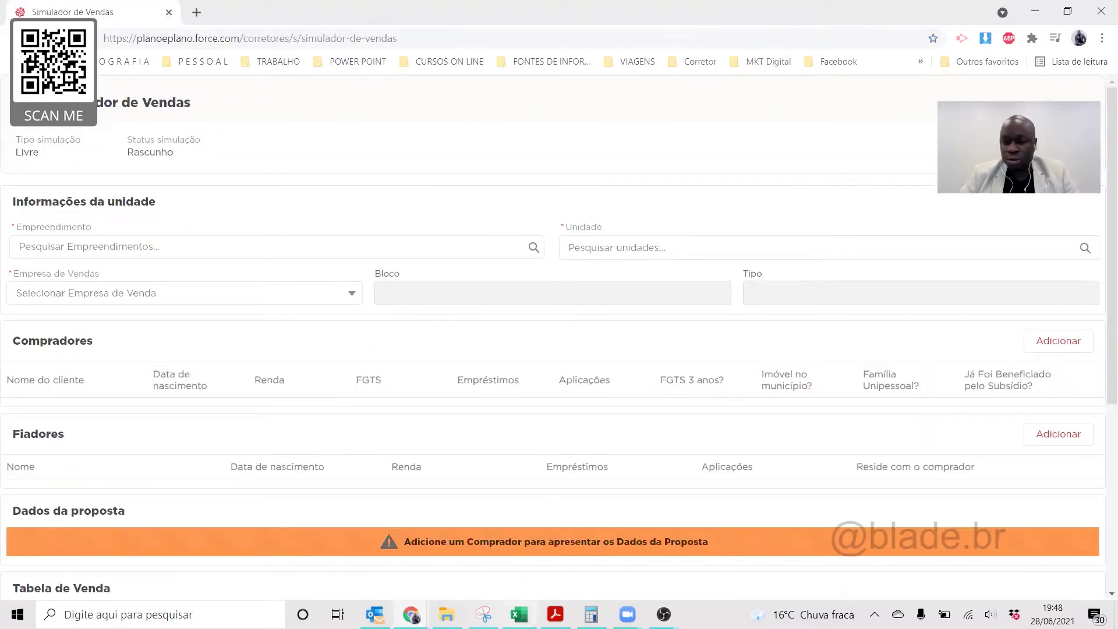
key("alt+Tab")
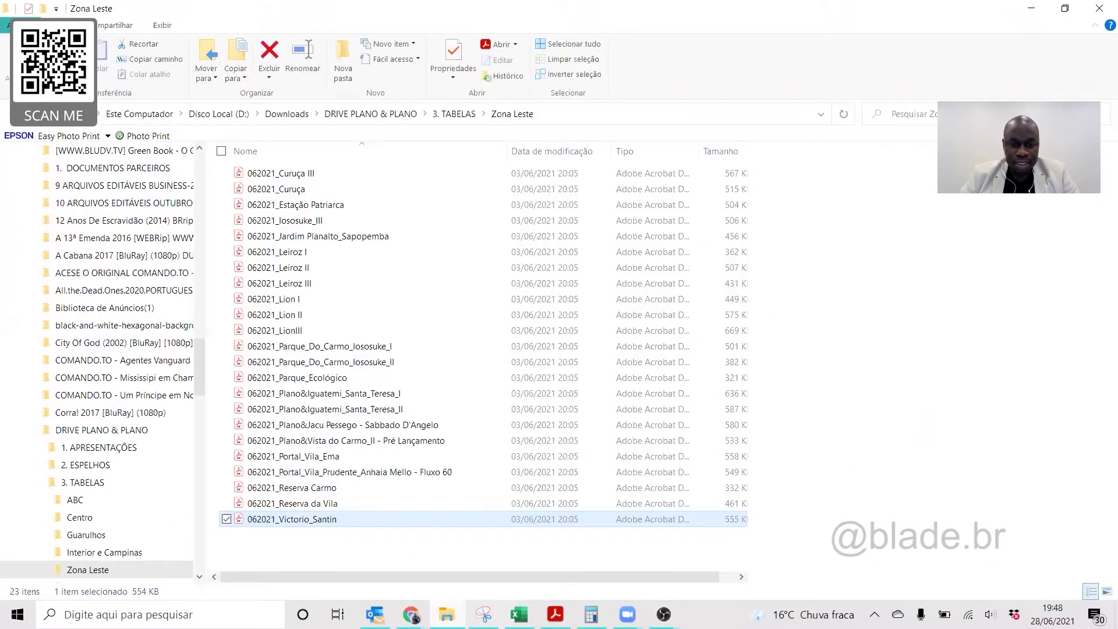
key("alt+Tab")
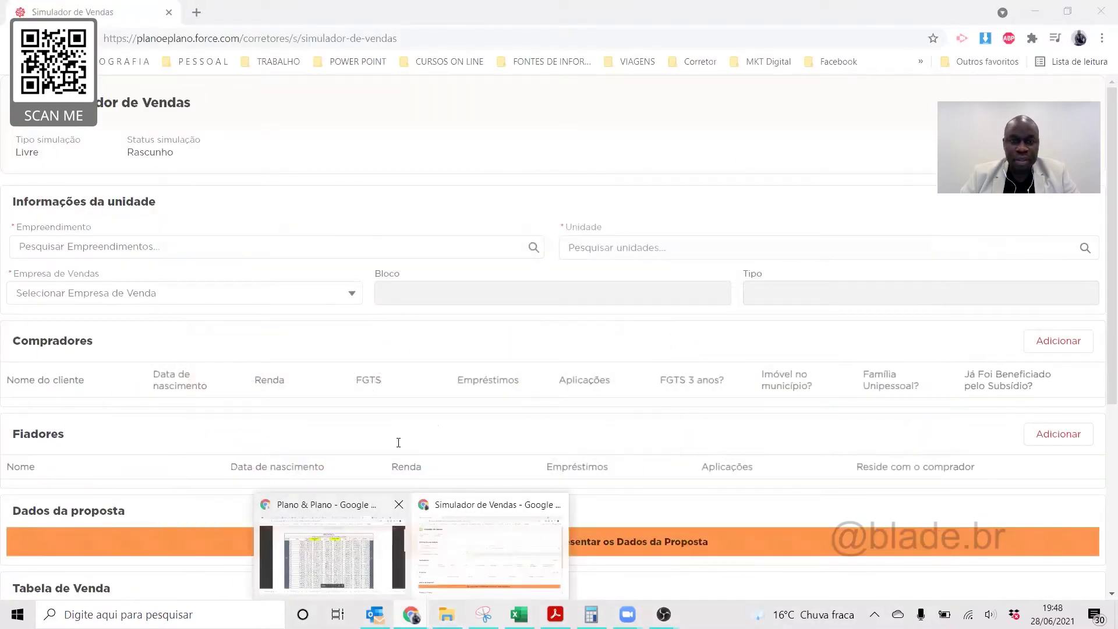
Open the Vídeo Simulador link from the Linktree page and pause the YouTube video
left_click(332, 553)
left_click(736, 12)
scroll(675, 325, "down", 1)
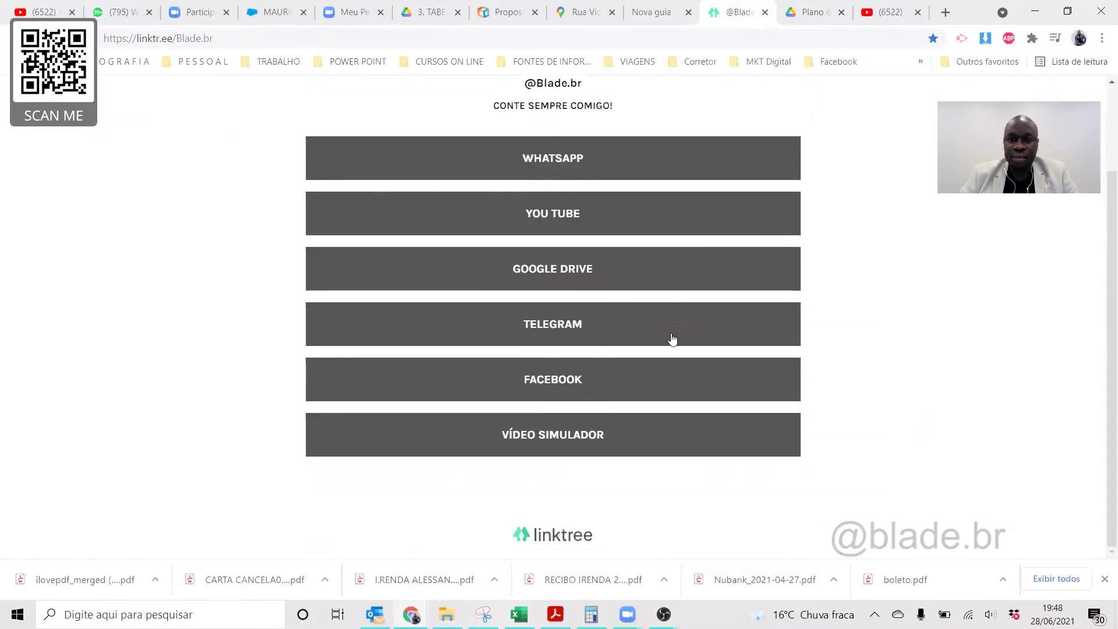
left_click(520, 438)
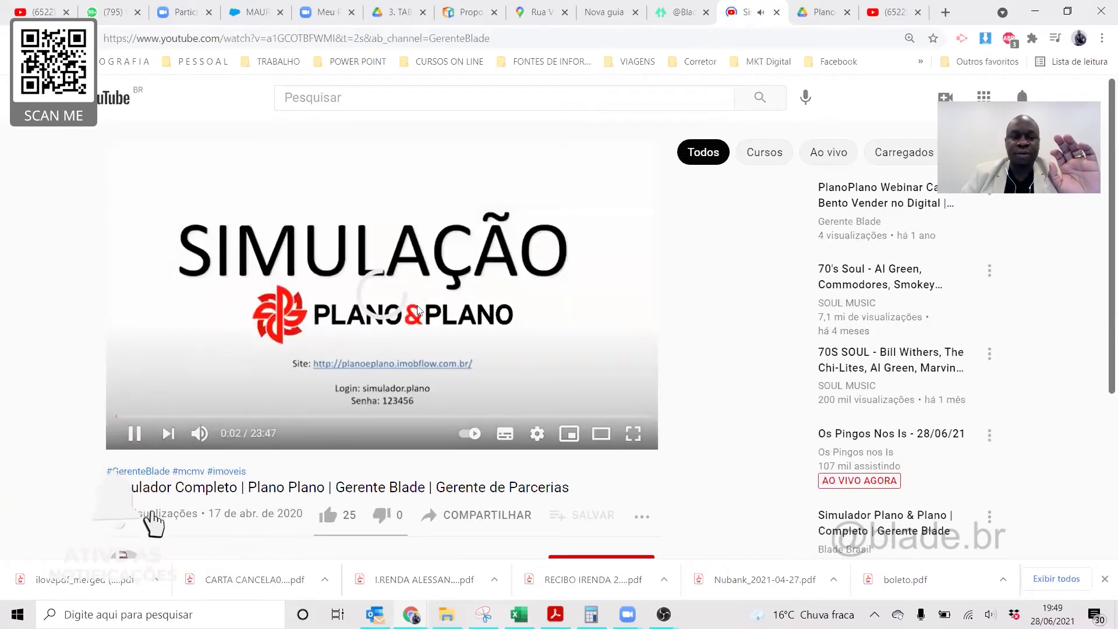
left_click(428, 314)
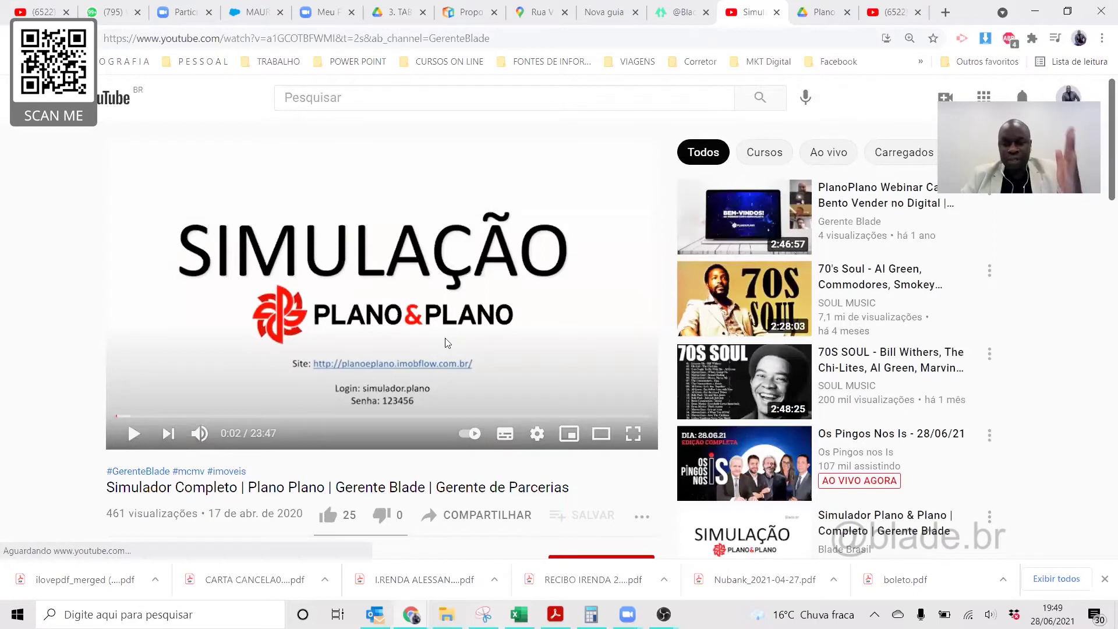
Expand the video's description and open its link to the new Sales Force simulator
scroll(457, 327, "down", 1)
scroll(457, 326, "down", 5)
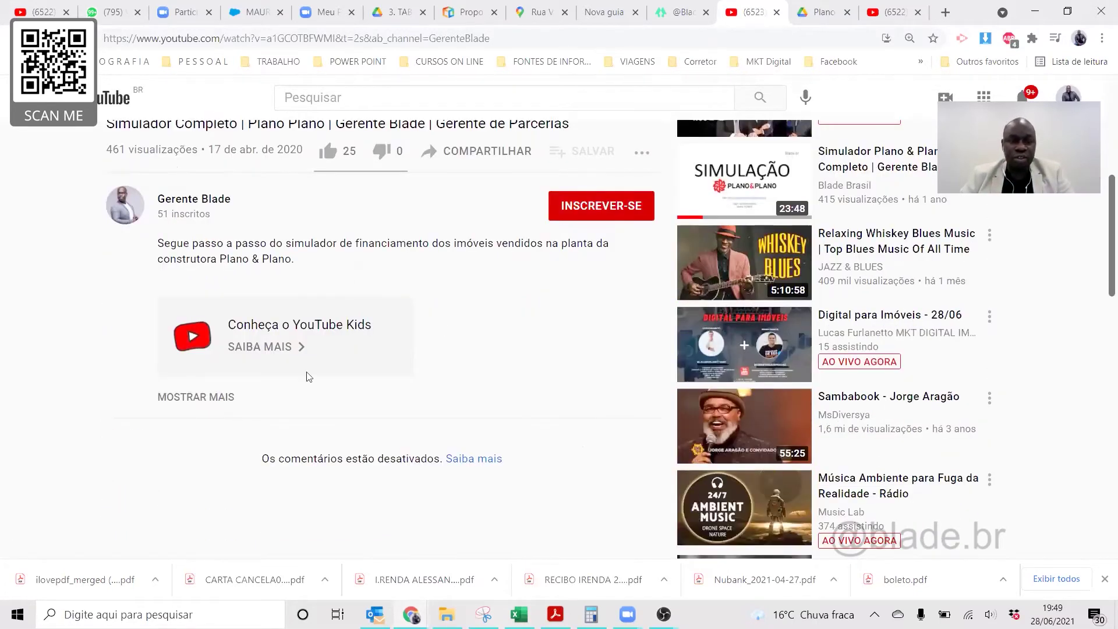
left_click(208, 398)
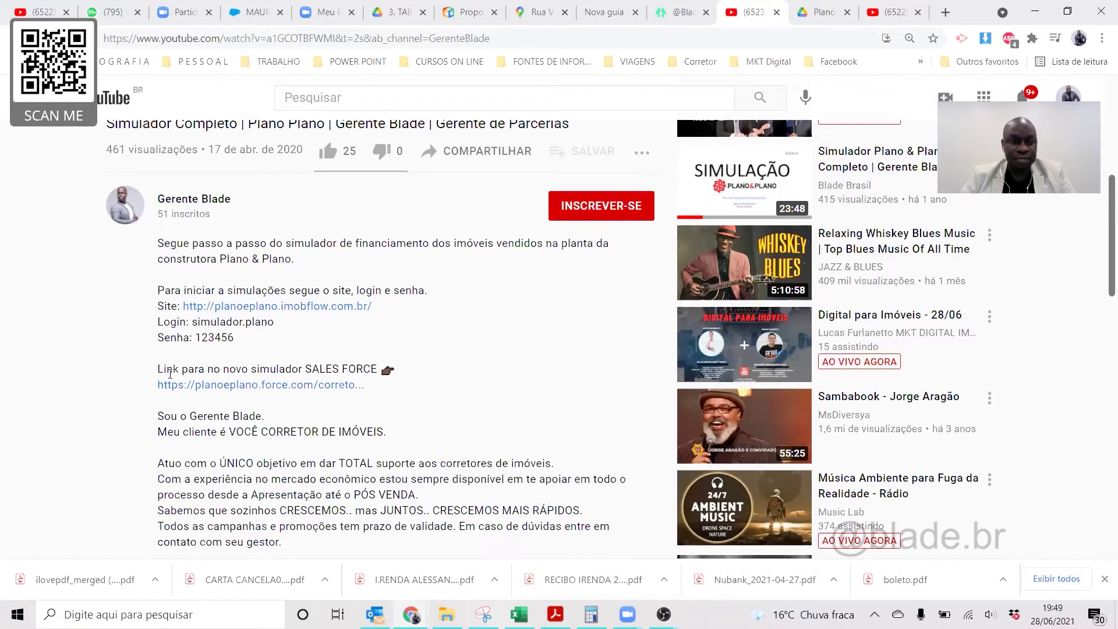
left_click(218, 387)
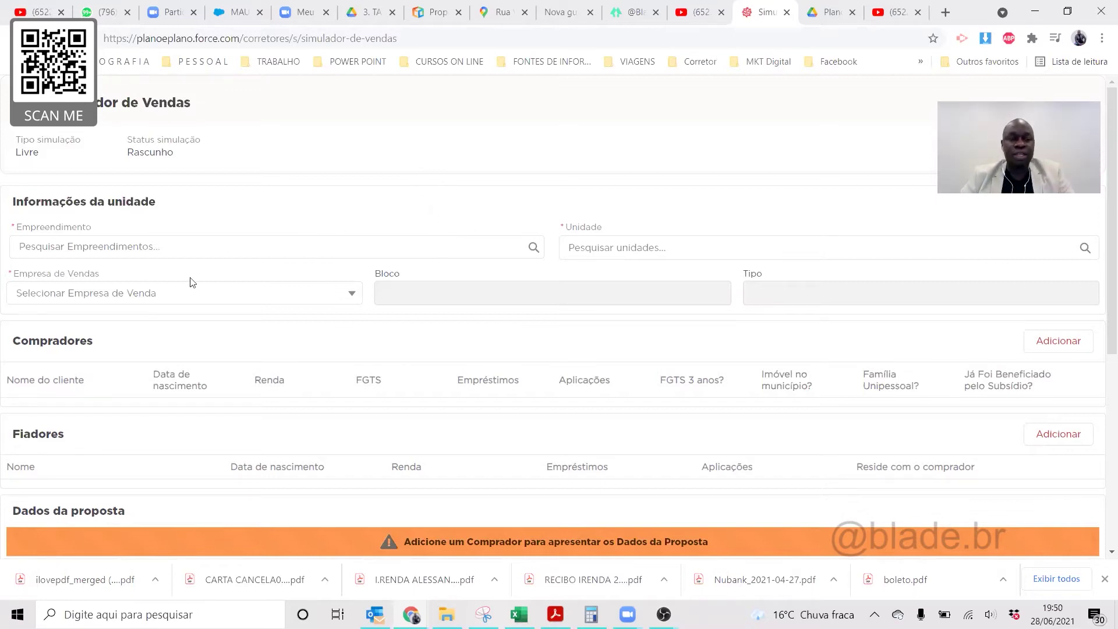
Go from the simulator's Empreendimento field back to the Credifácil financing table in Google Drive
left_click(174, 247)
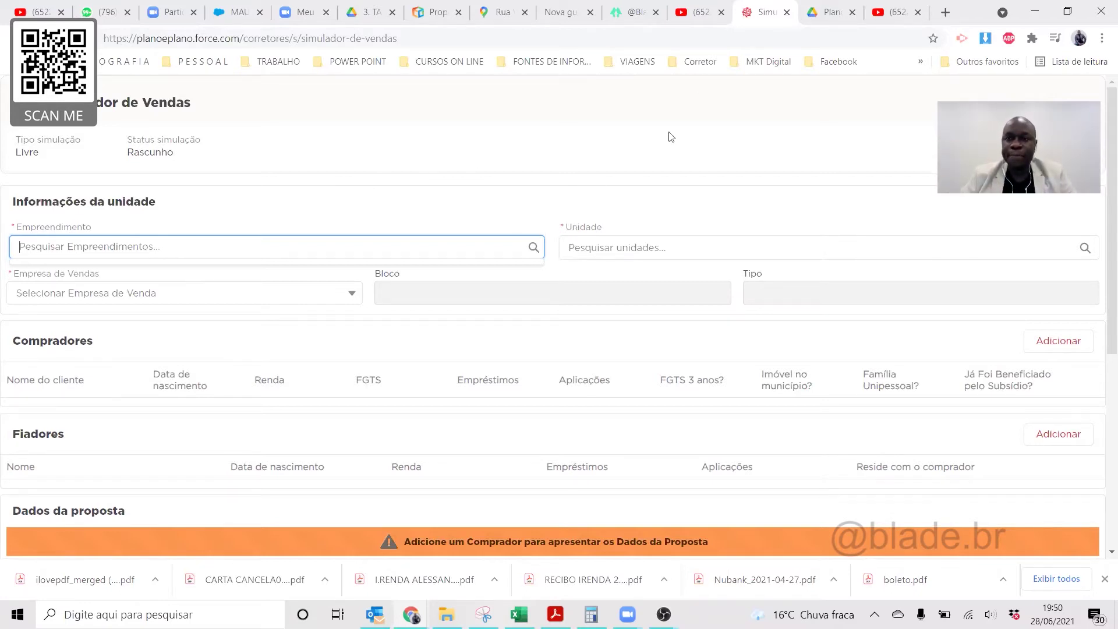
left_click(824, 12)
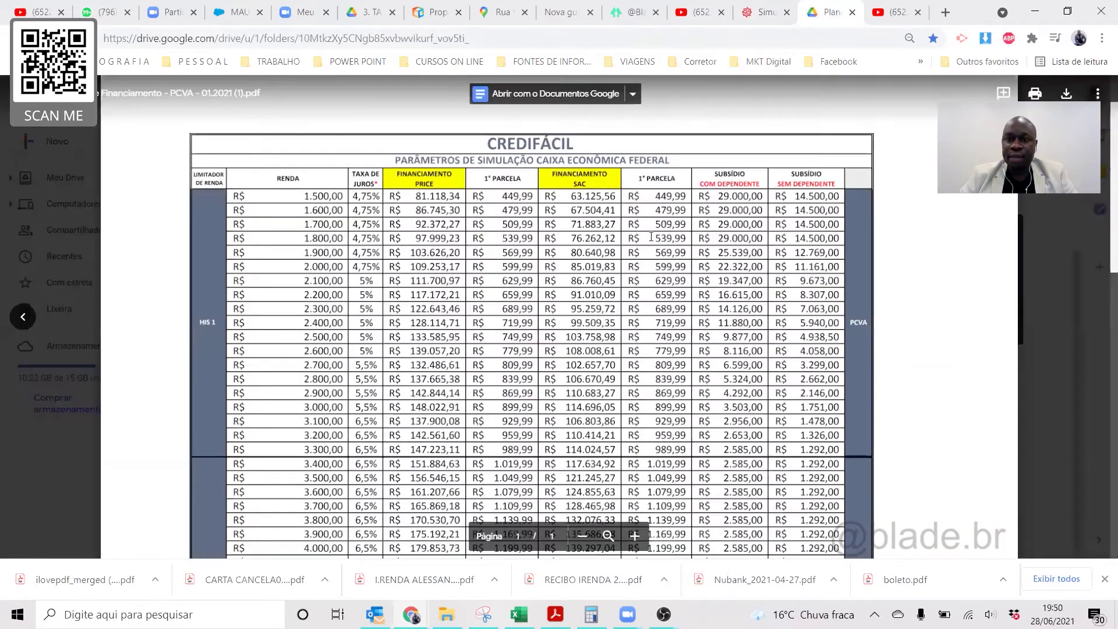
Close the financing table and open the Sacomã - Antônio Gomes II sales table PDF from the Zona Sul folder in 3. TABELAS
key("Escape")
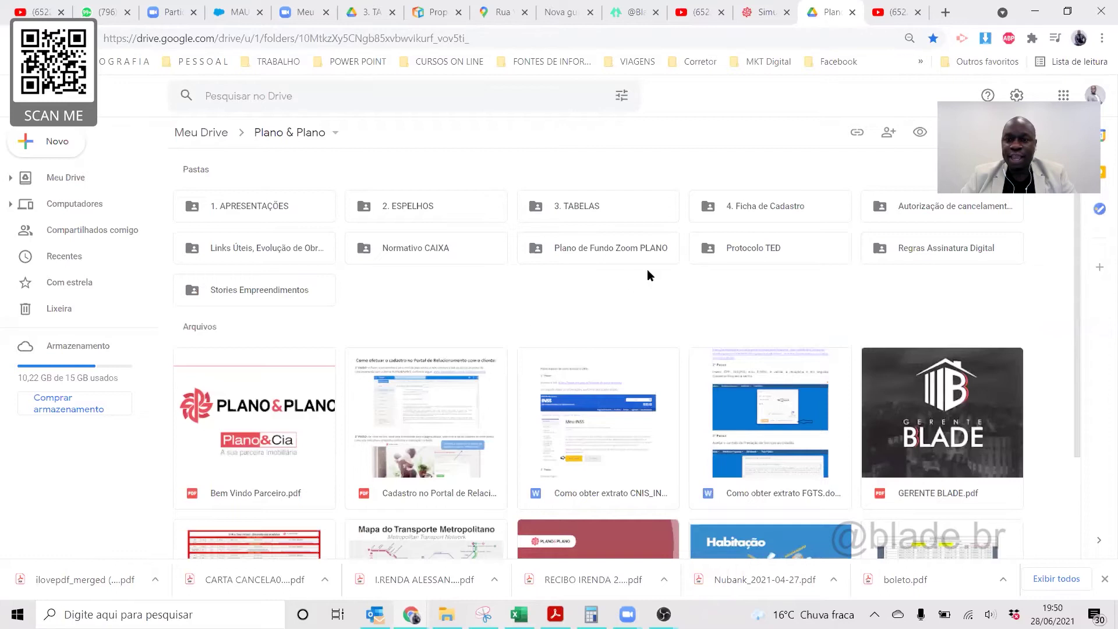
double_click(593, 210)
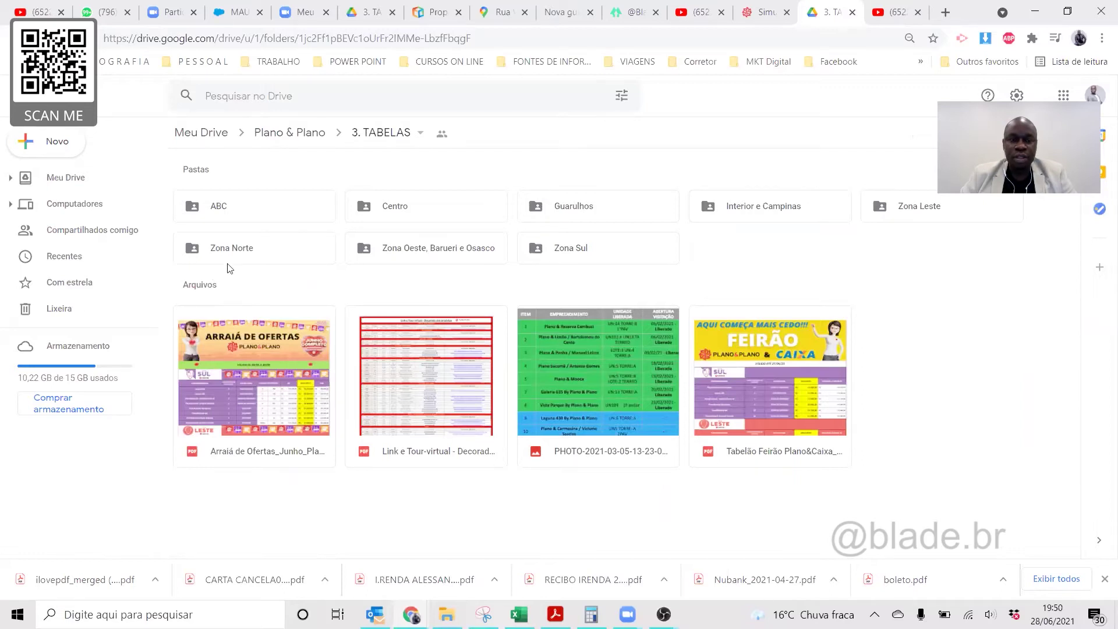
double_click(597, 249)
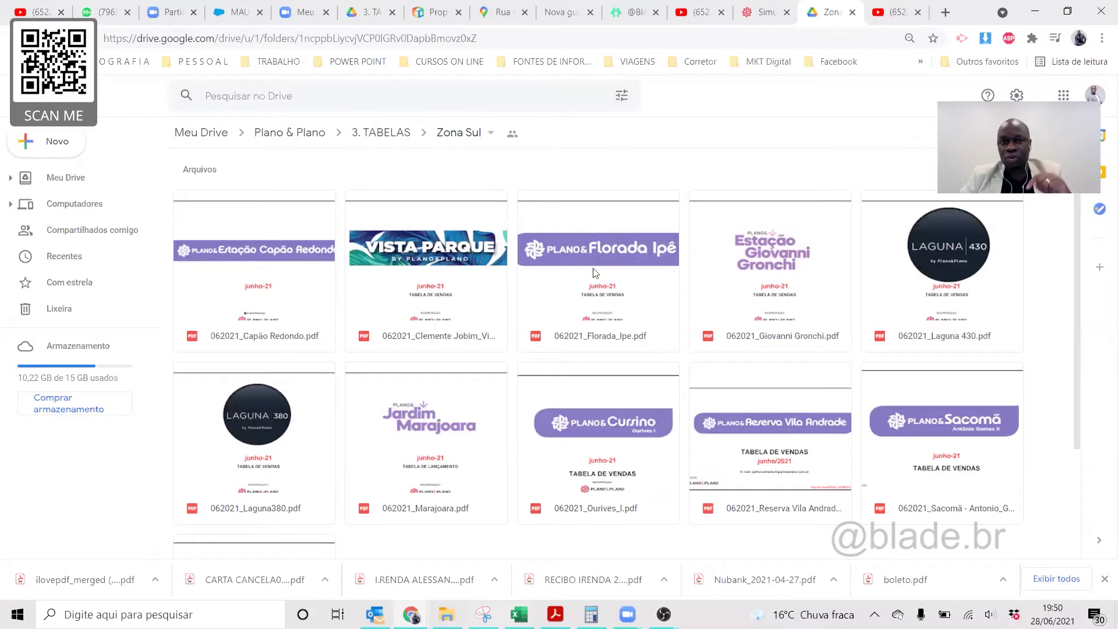
double_click(905, 413)
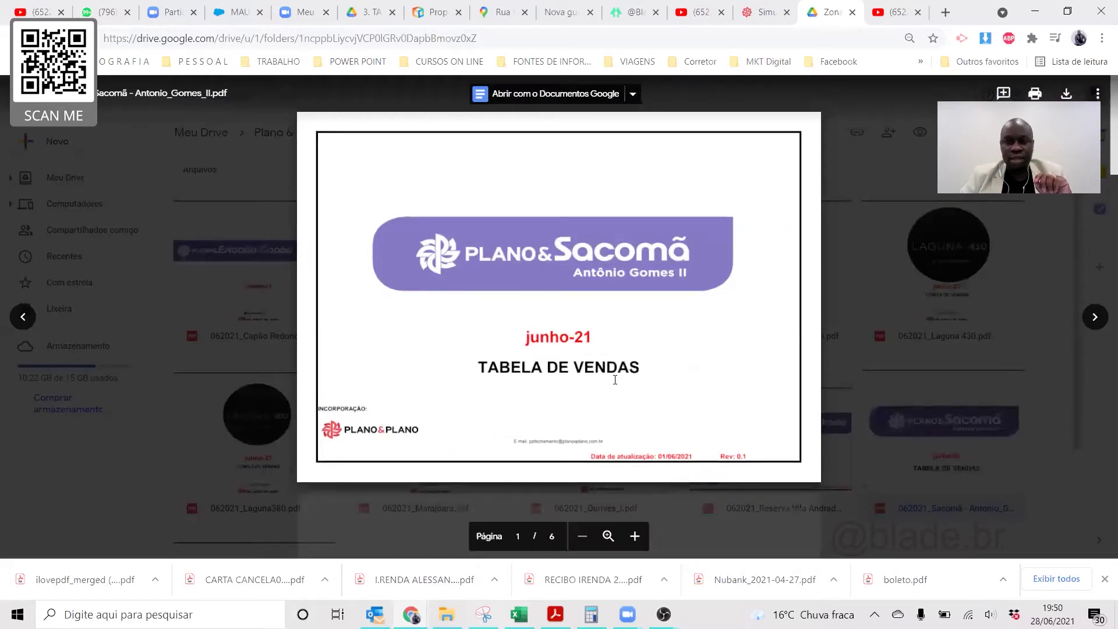
Review the development's launch information page, marking the number of bedrooms, the parking spaces per unit and the total number of units
scroll(615, 380, "down", 1)
scroll(600, 358, "down", 2)
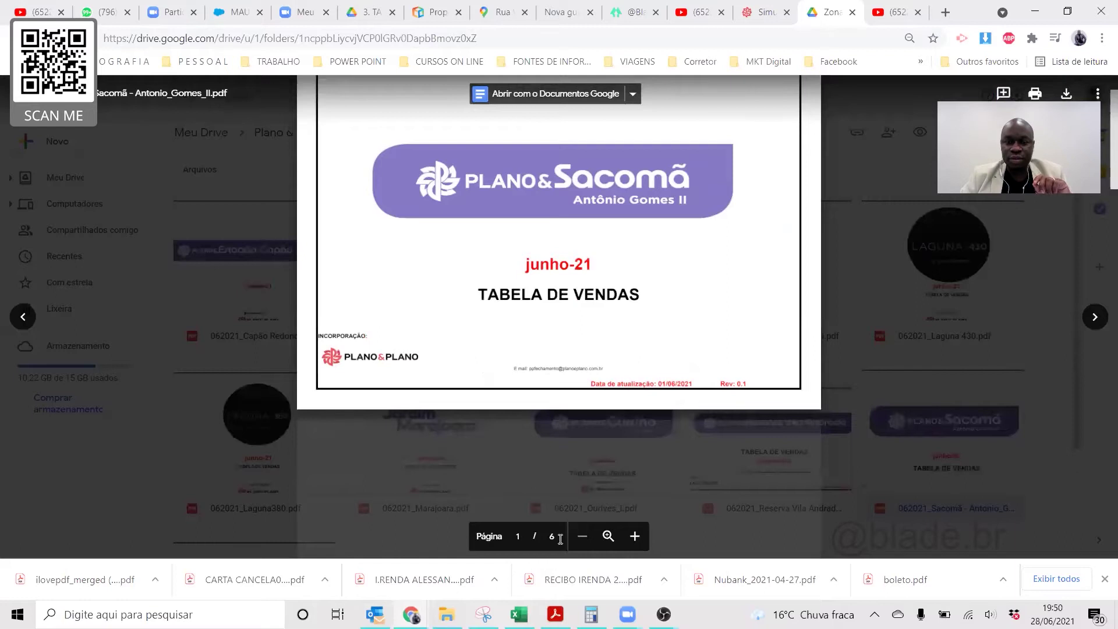
scroll(622, 364, "down", 10)
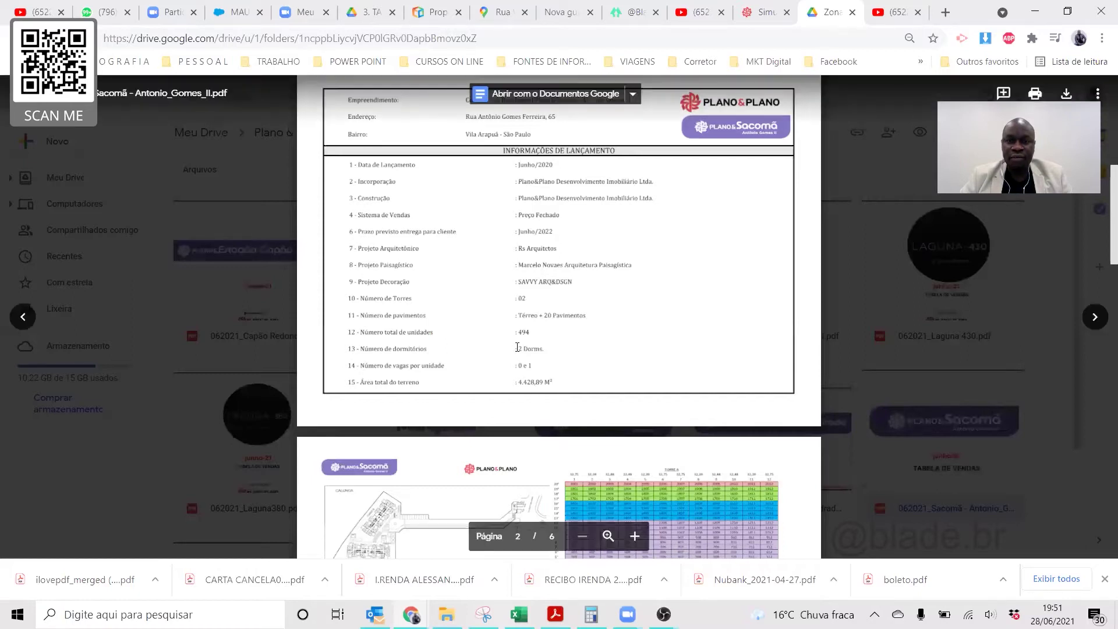
double_click(522, 370)
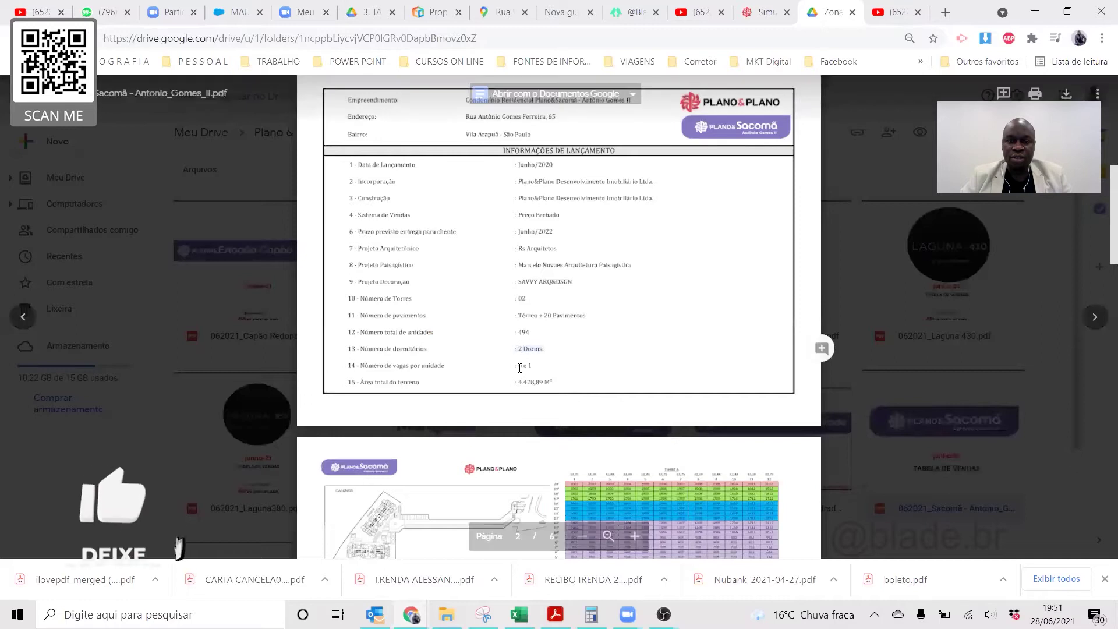
double_click(523, 332)
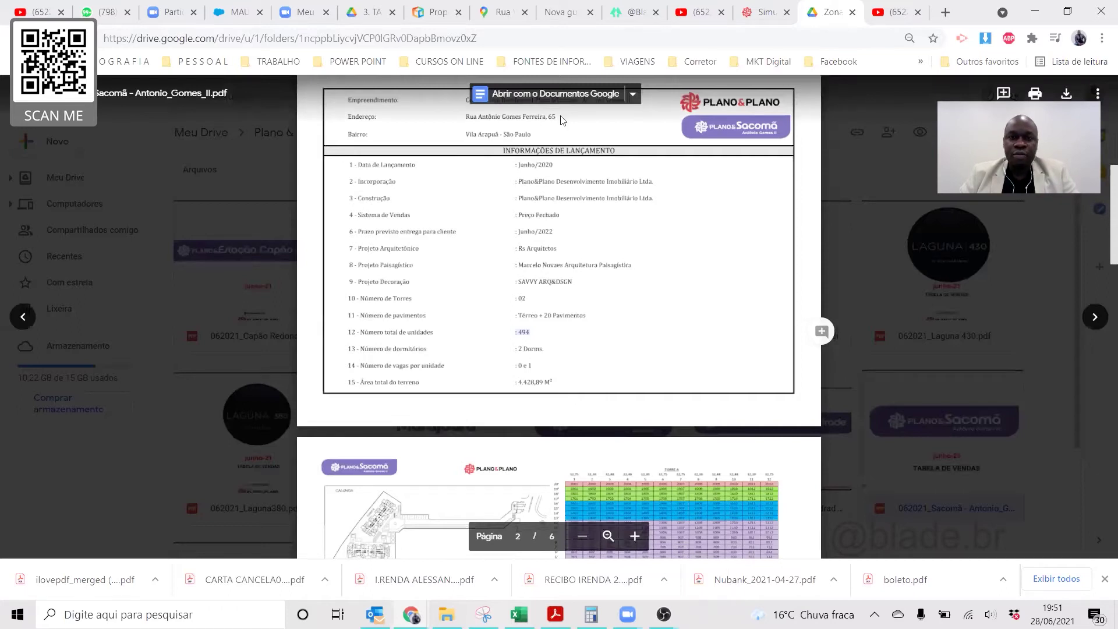
scroll(605, 257, "down", 3)
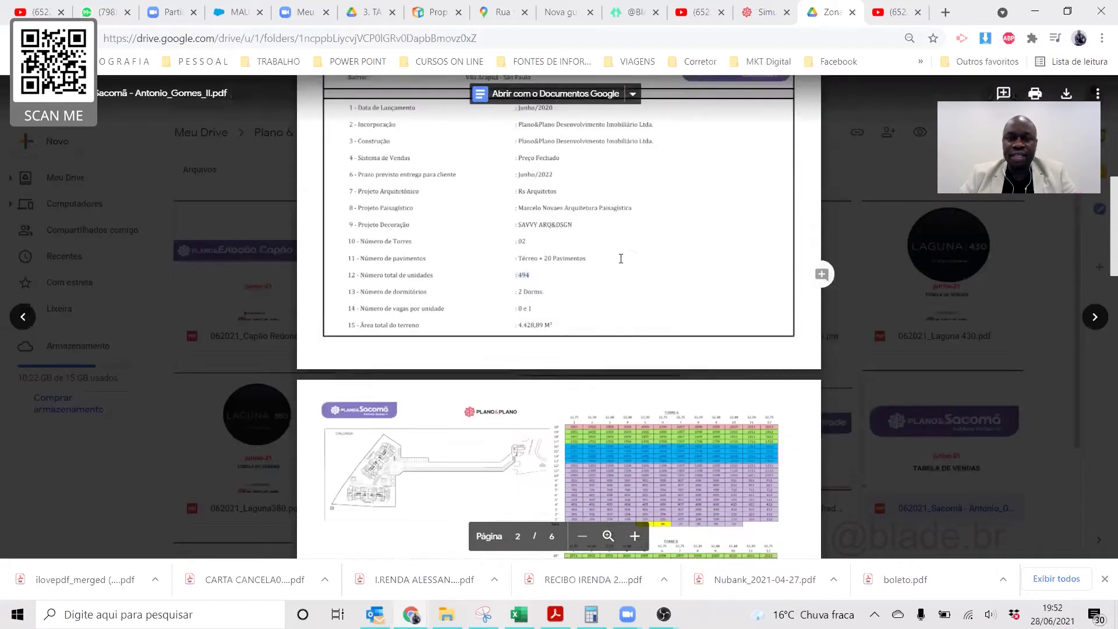
scroll(619, 258, "down", 3)
scroll(616, 255, "up", 11)
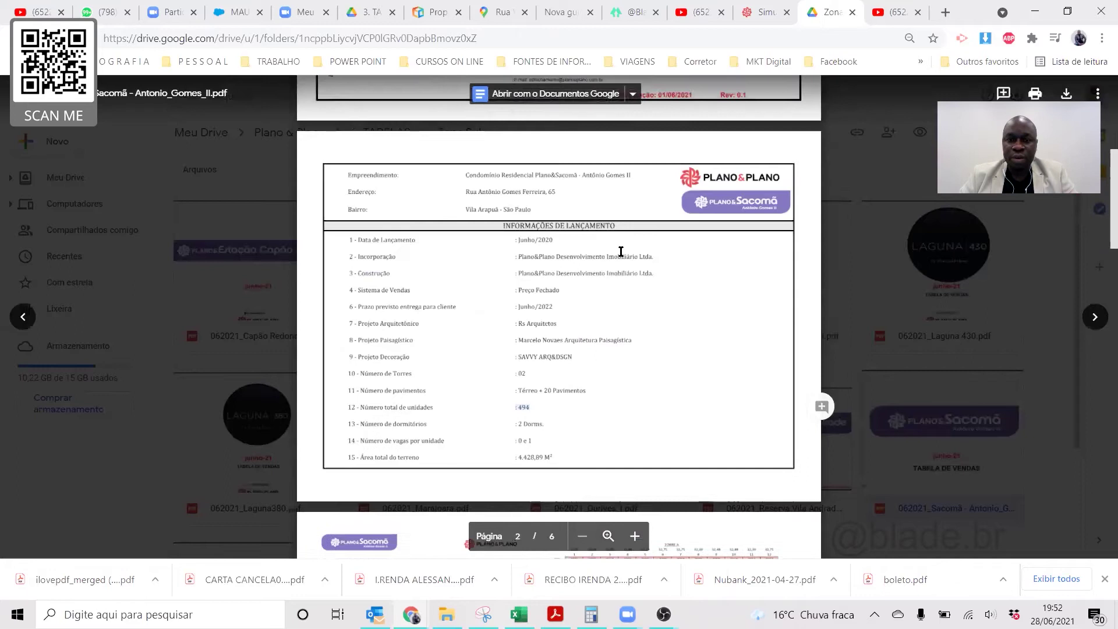
scroll(611, 252, "down", 2)
scroll(590, 207, "up", 1)
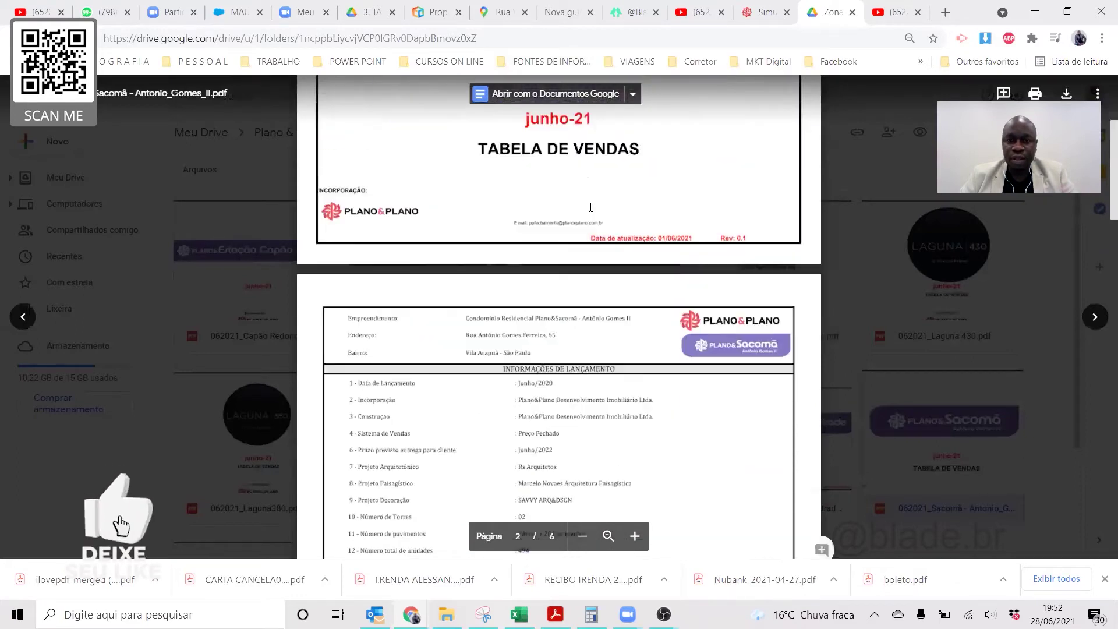
Go past the unit map to the Torre A price table on page 4 and enlarge it to examine its columns
scroll(588, 195, "down", 12)
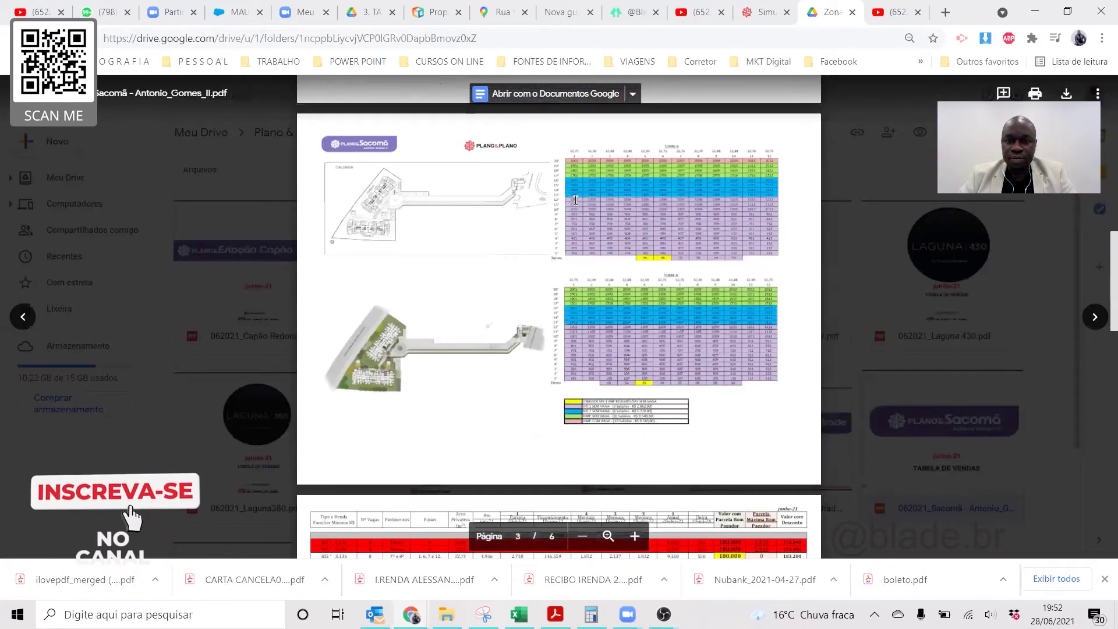
scroll(577, 197, "down", 5)
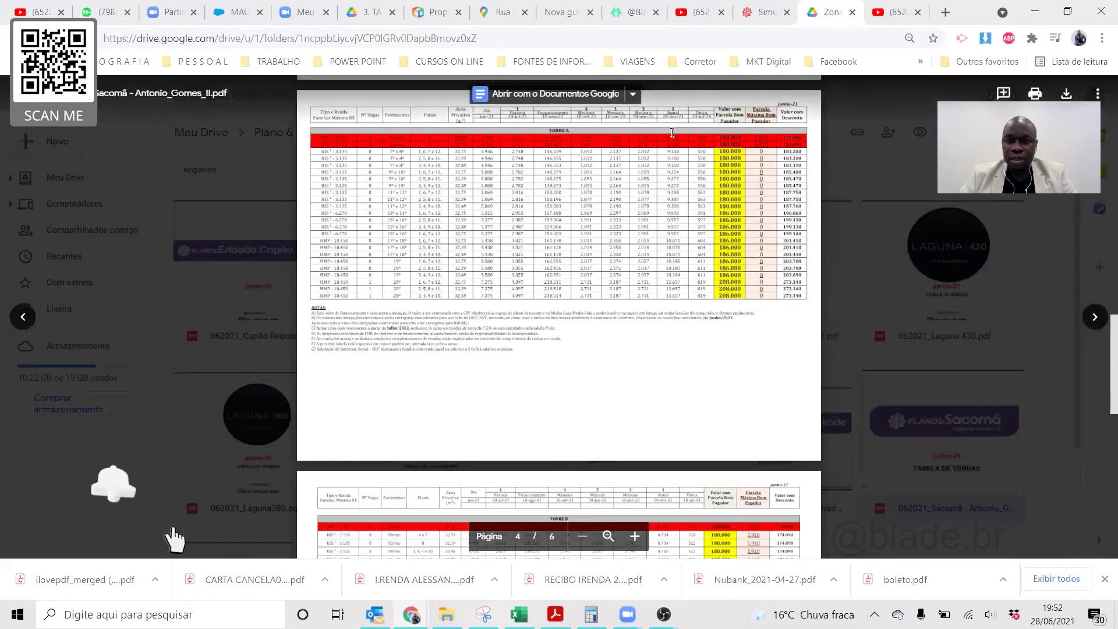
left_click(635, 537)
left_click(635, 536)
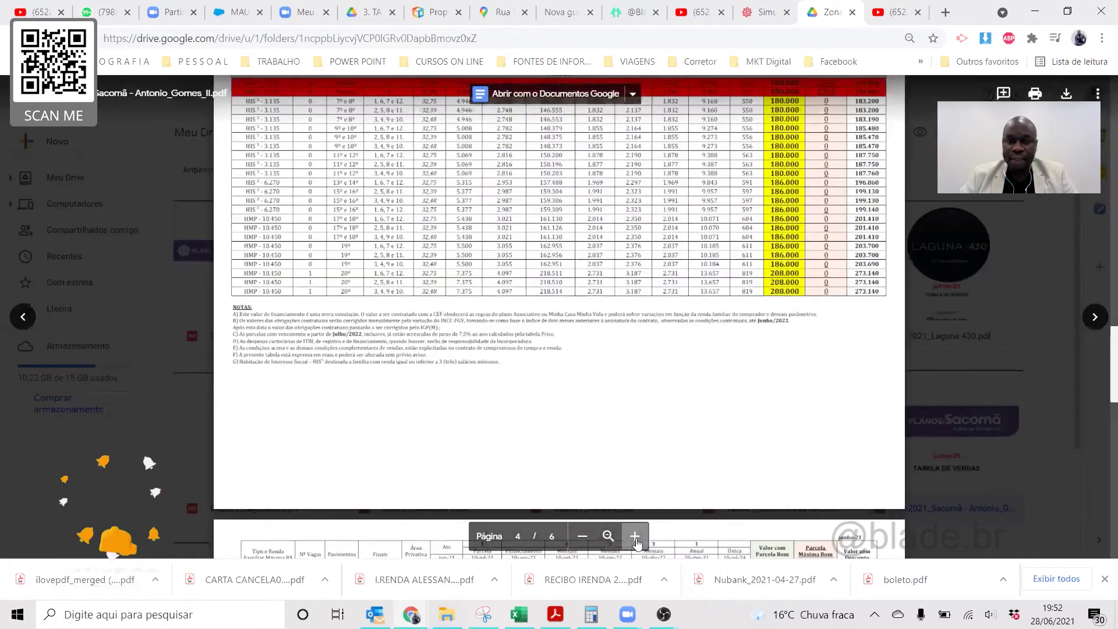
left_click(635, 537)
left_click(636, 536)
left_click(635, 536)
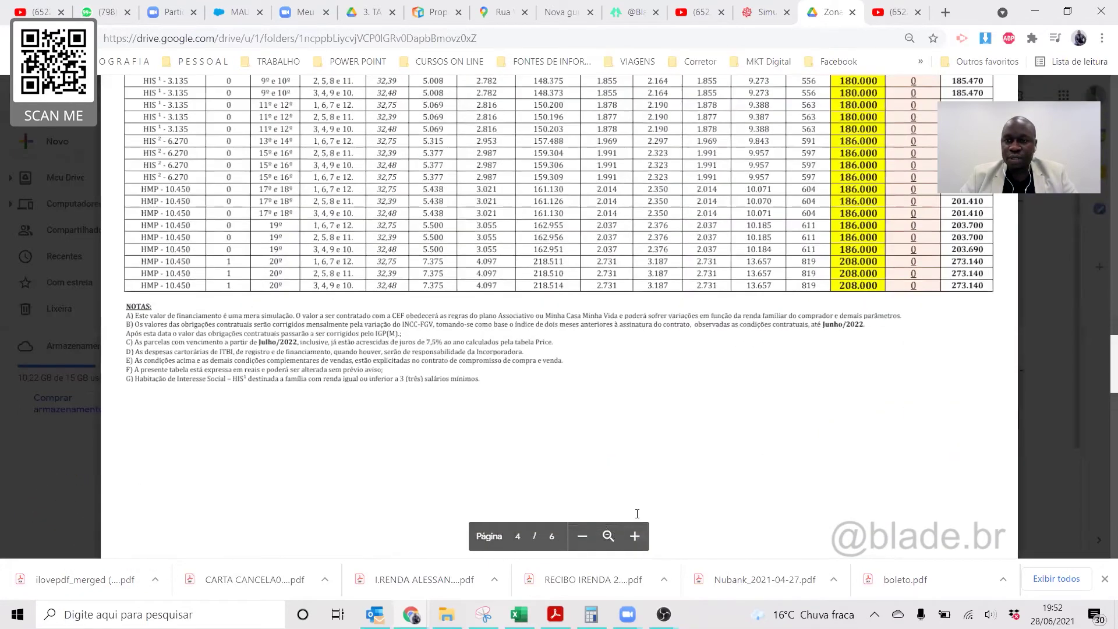
scroll(625, 462, "up", 2)
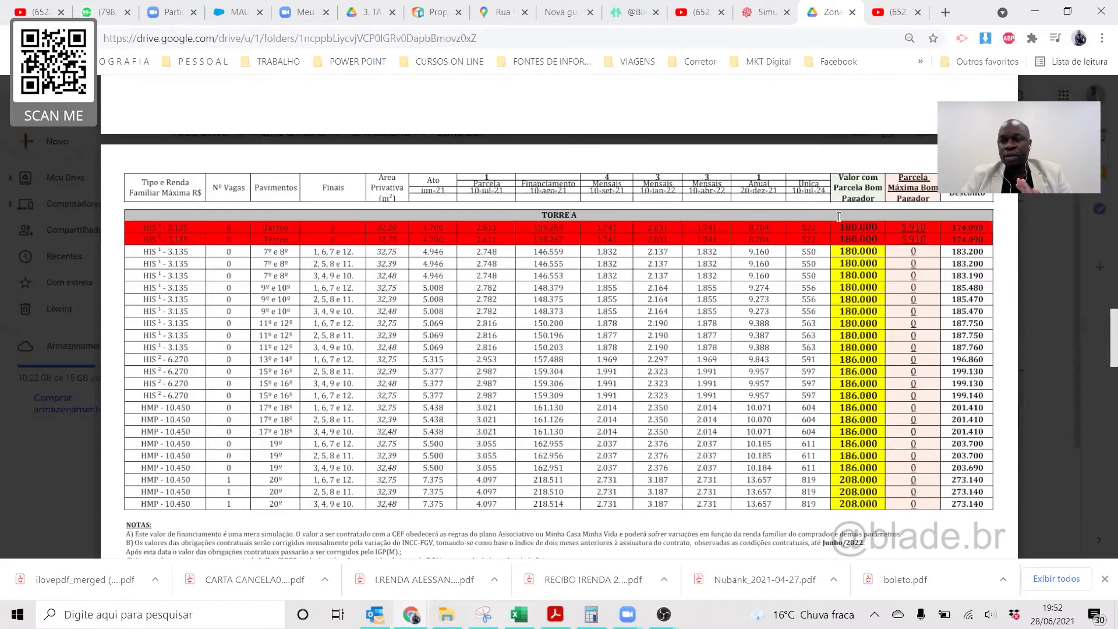
scroll(840, 259, "up", 1)
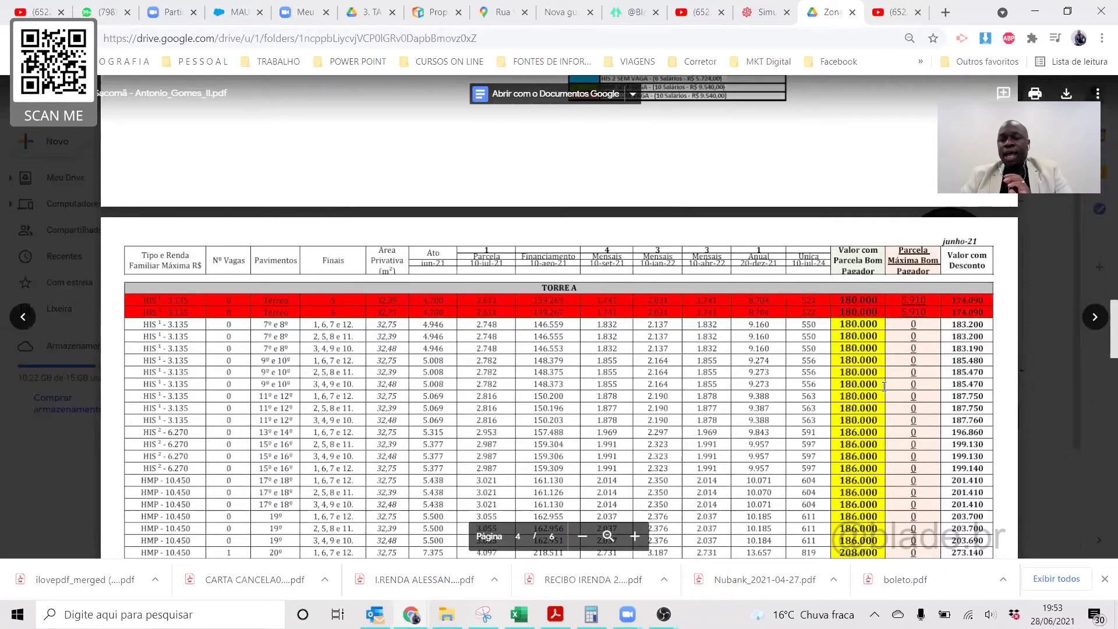
Review the Torre B price table on page 5, including the Bom Pagador columns, and close the PDF
scroll(883, 386, "down", 10)
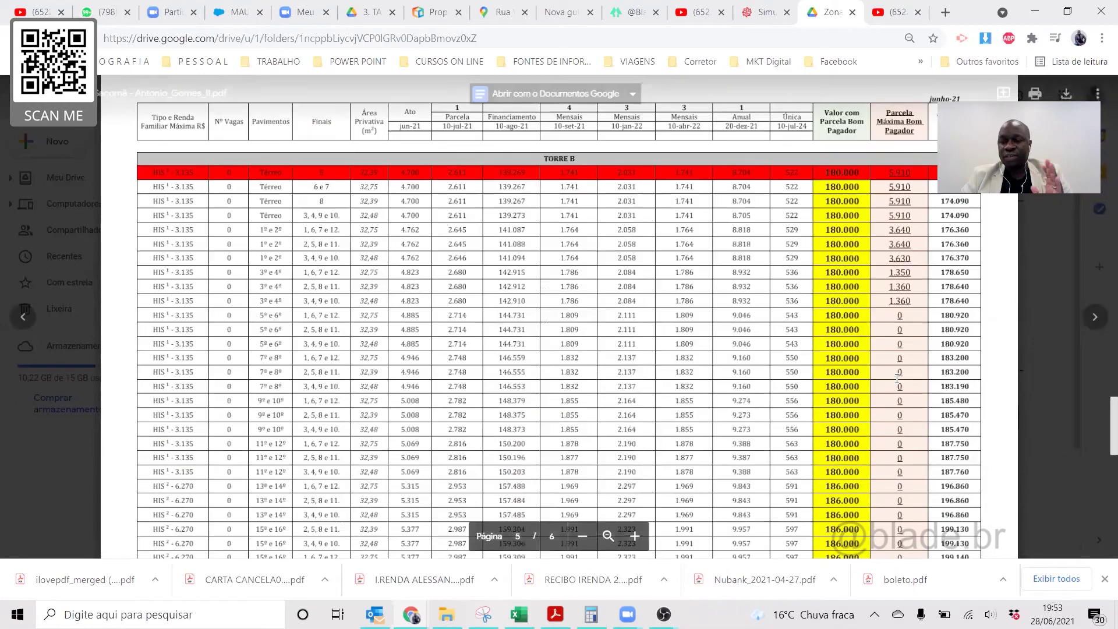
scroll(897, 378, "up", 2)
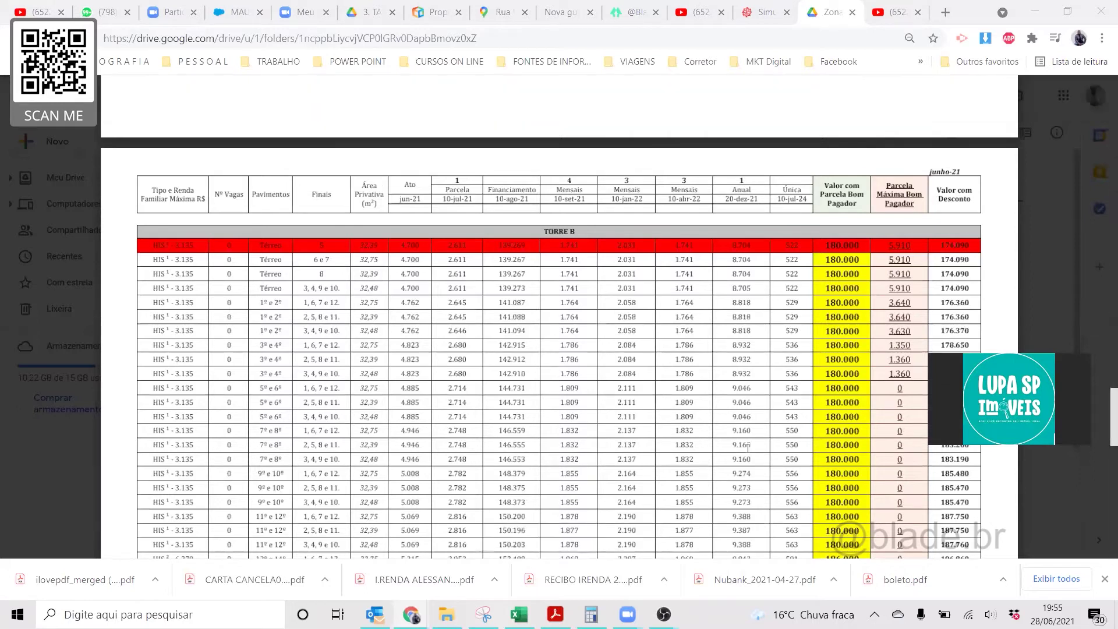
left_click(11, 254)
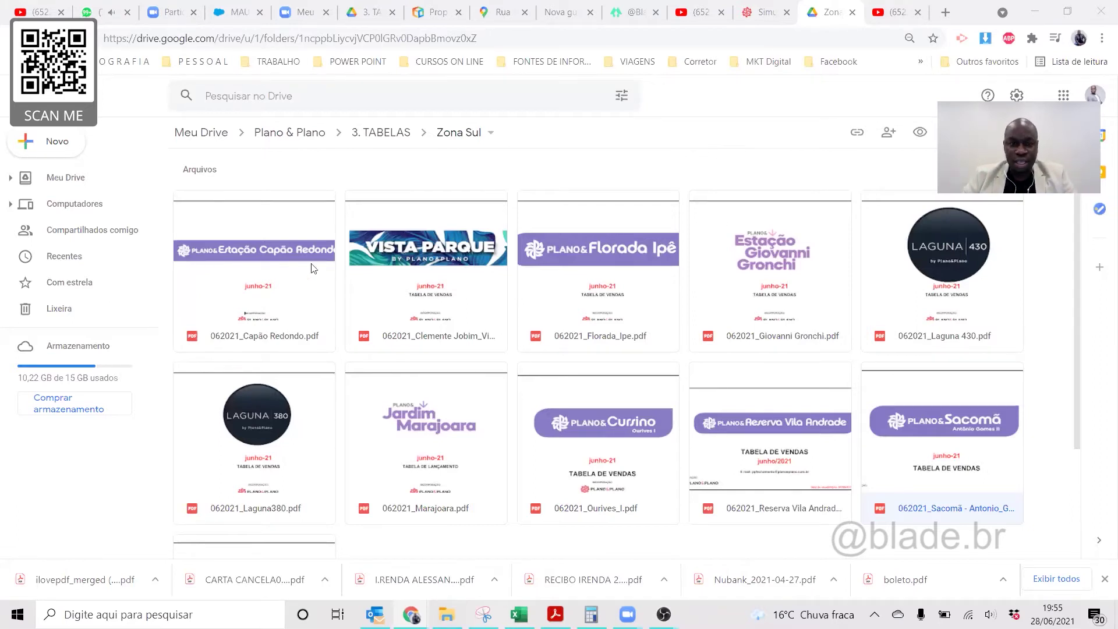
Reopen the Sacomã - Antônio Gomes II sales table and bring up the Torre A price table enlarged with its header row in view
double_click(956, 431)
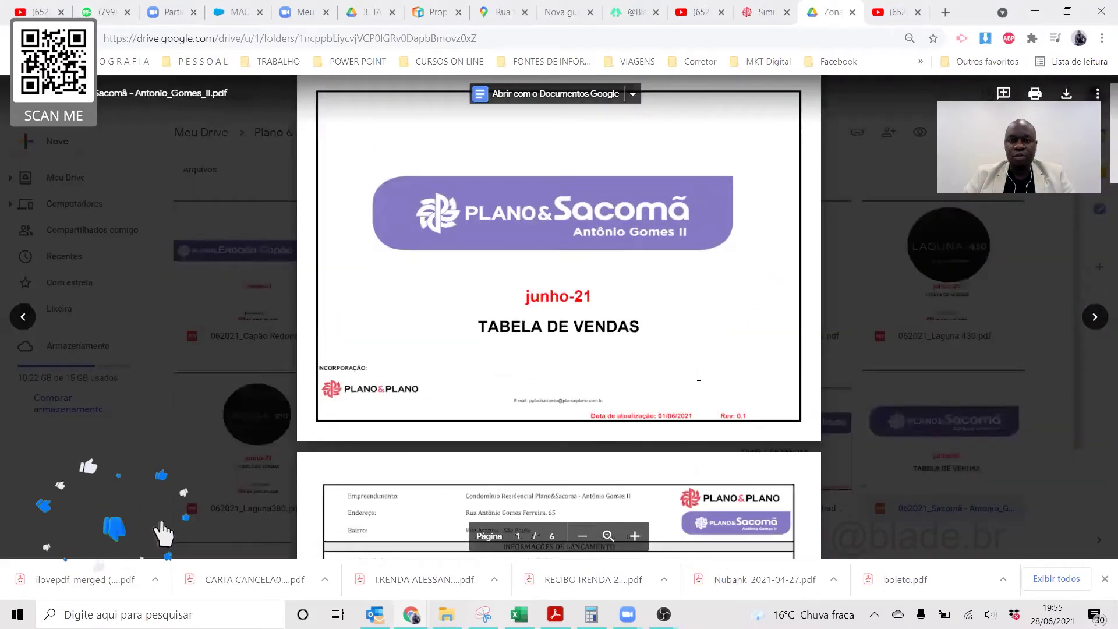
scroll(669, 367, "down", 7)
scroll(636, 352, "down", 6)
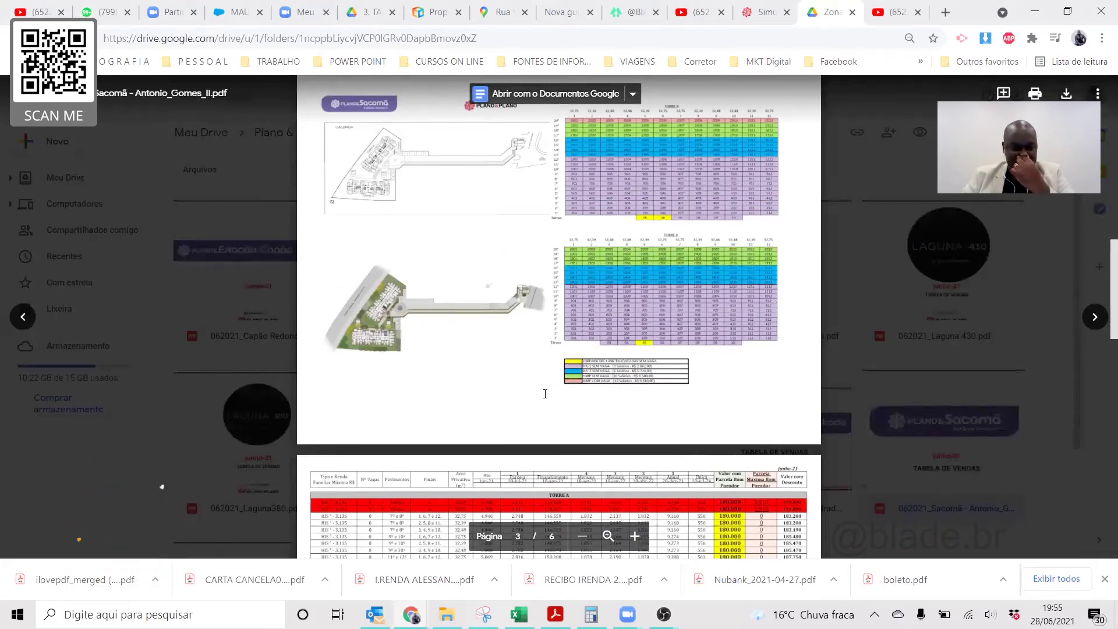
scroll(442, 285, "down", 6)
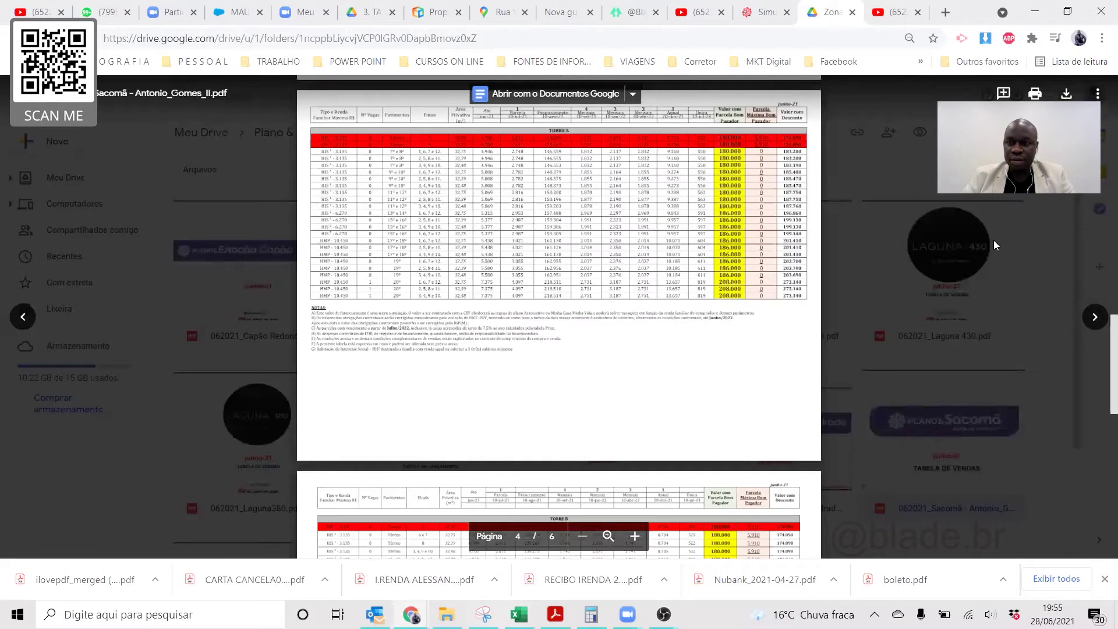
left_click(635, 536)
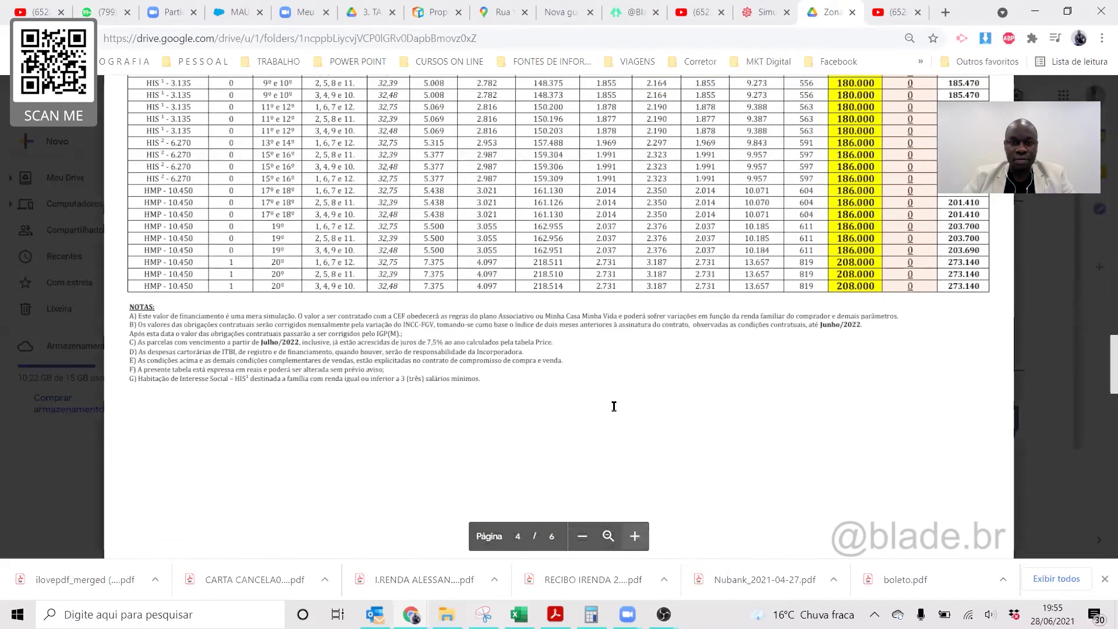
scroll(614, 406, "up", 2)
scroll(306, 333, "up", 2)
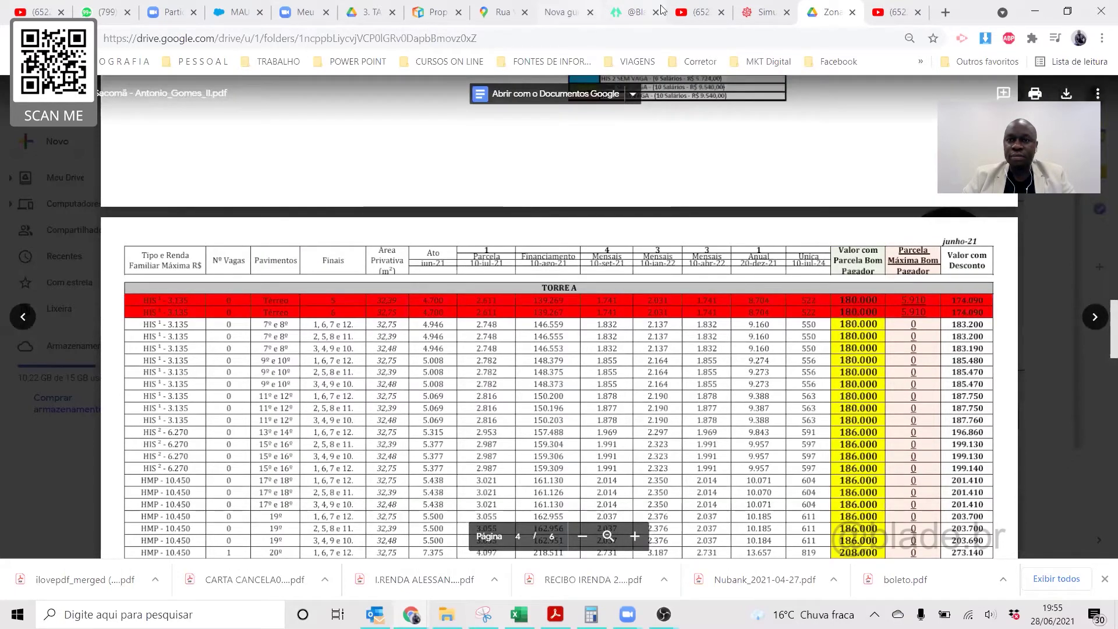
In the sales simulator, find "saco" and set Empreendimento to Condomínio Residencial Plano&Sacomã - Antônio Gomes II, ready for entering the Unidade
key("ctrl+shift+Tab")
left_click(129, 246)
type("saco")
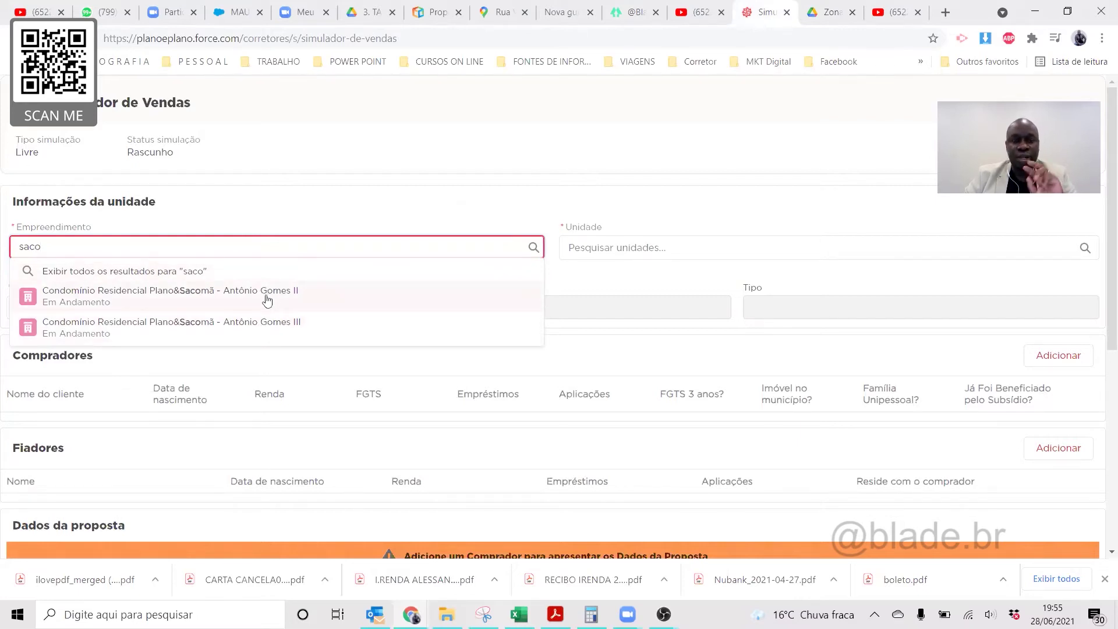
left_click(265, 297)
left_click(601, 245)
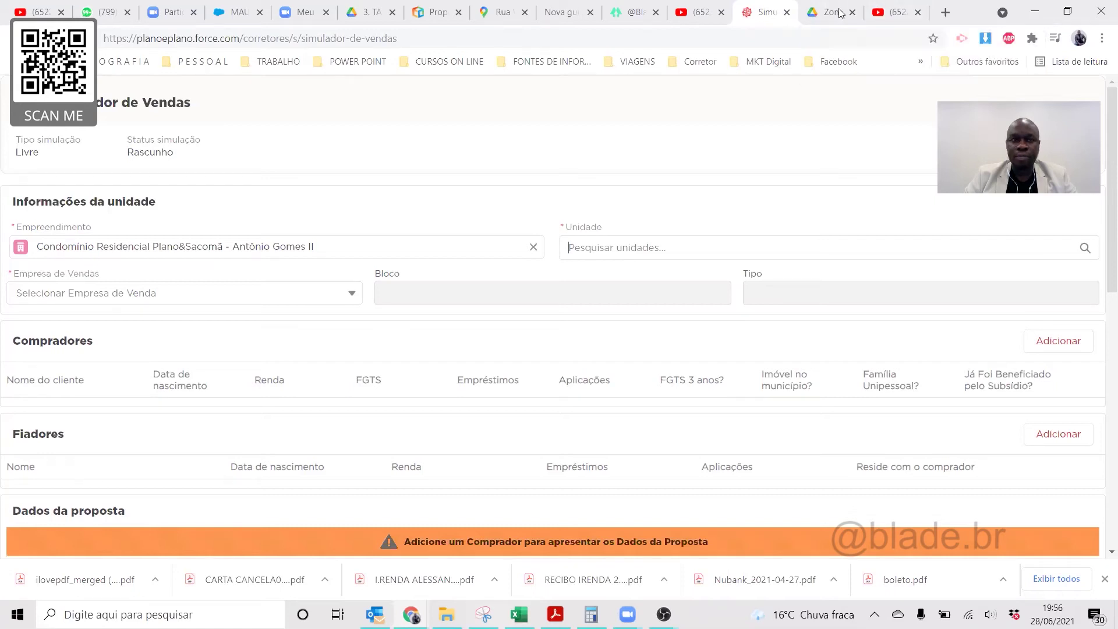
Switch to the Imobme Espelho de Venda page and clear the selected Vila Carmosina development to choose another
left_click(425, 8)
scroll(387, 221, "up", 4)
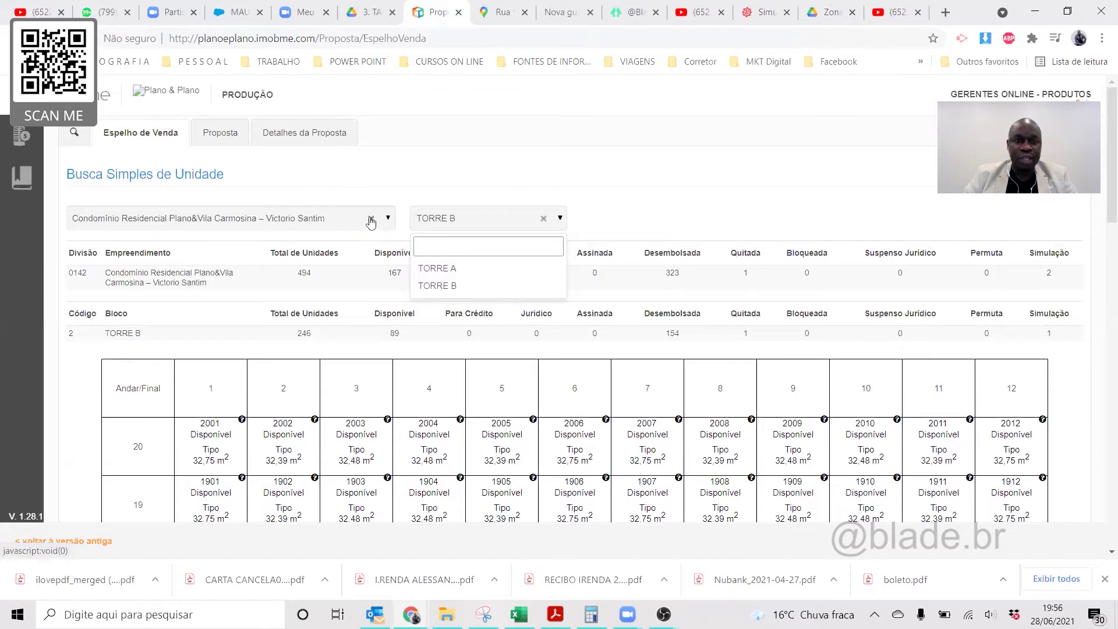
left_click(371, 218)
left_click(280, 223)
Try to find the Sacomã development by filtering the Empreendimento list with "sacom" and "anto"
type("sacom")
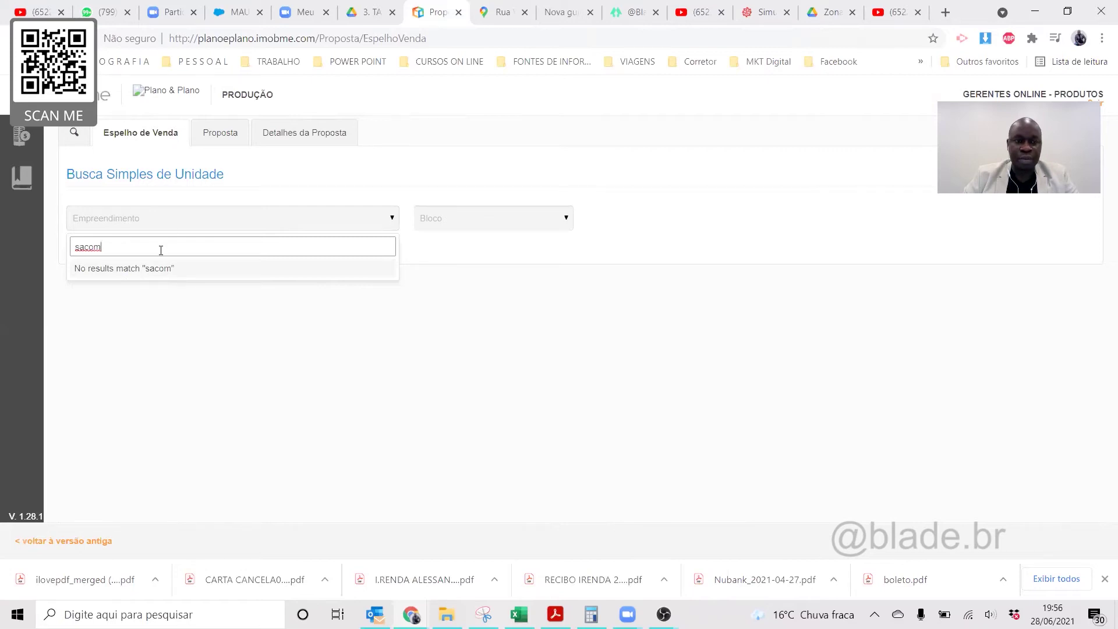
key("BackSpace")
key("BackSpace")
key("BackSpace")
key("BackSpace")
key("BackSpace")
type("a")
type("cm")
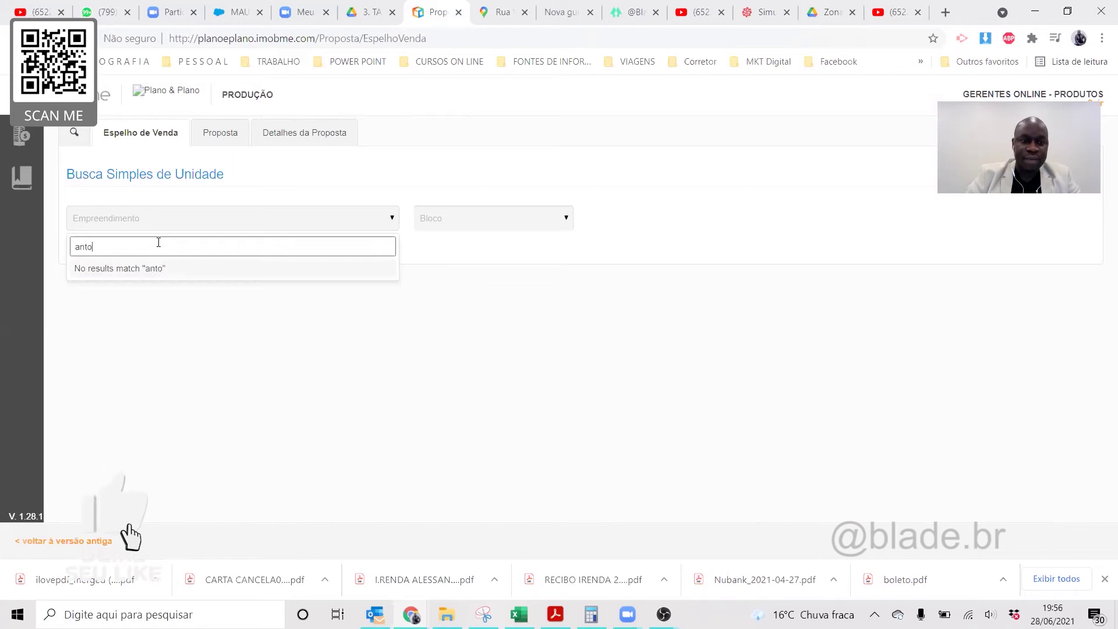
key("BackSpace")
type("o")
key("BackSpace")
key("BackSpace")
key("BackSpace")
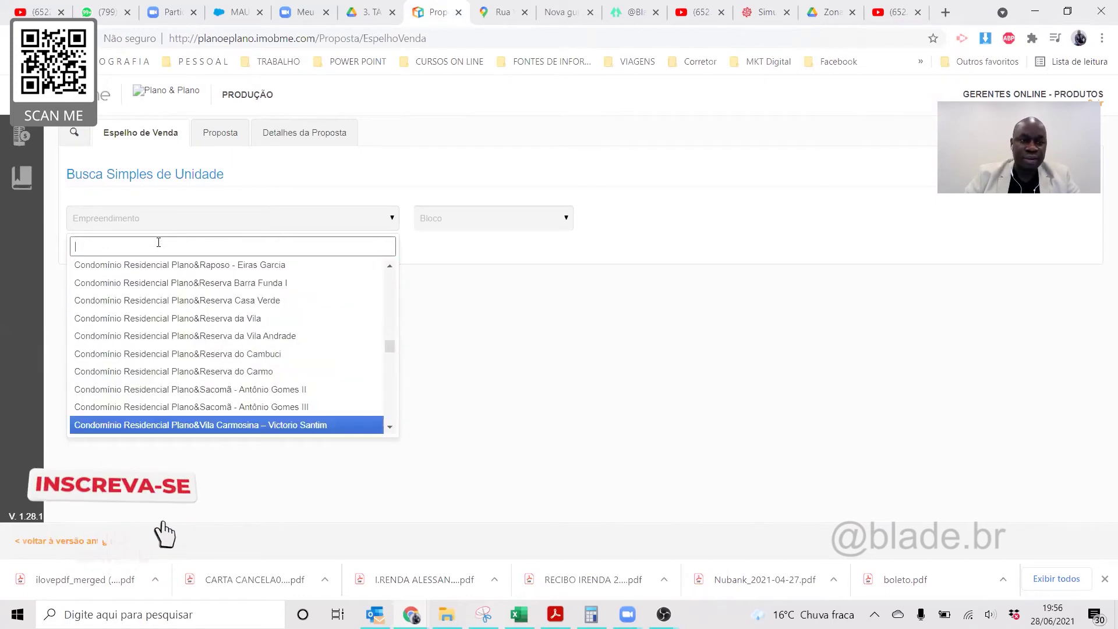
type("s")
key("BackSpace")
Filter the developments by "gome", select Condomínio Residencial Plano&Sacomã - Antônio Gomes II with TORRE A, and view its unit grid
type("gome")
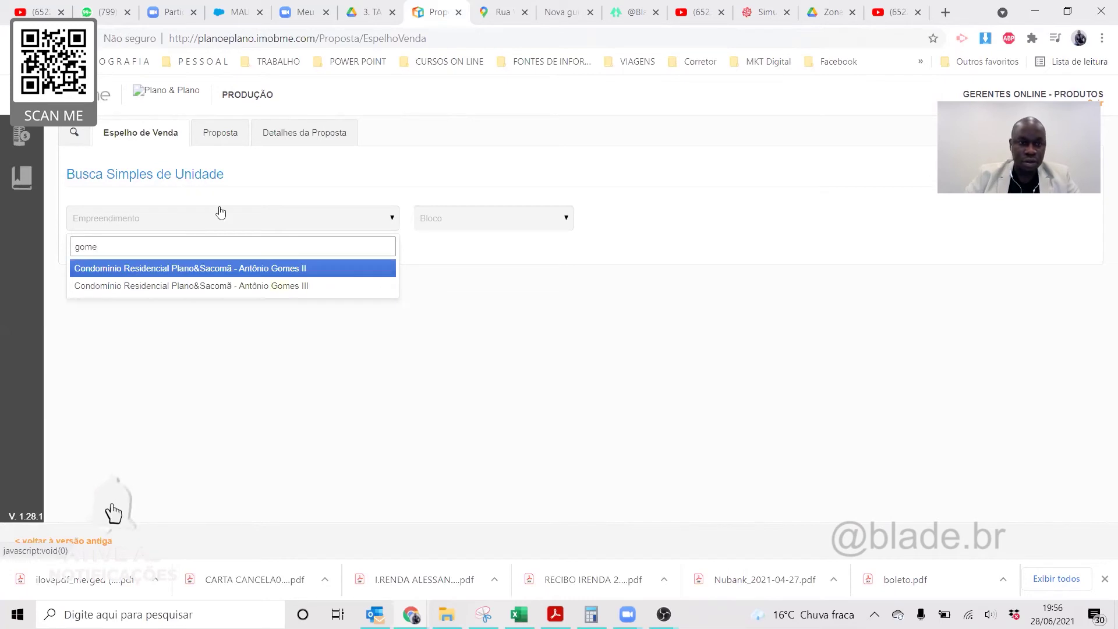
left_click(259, 269)
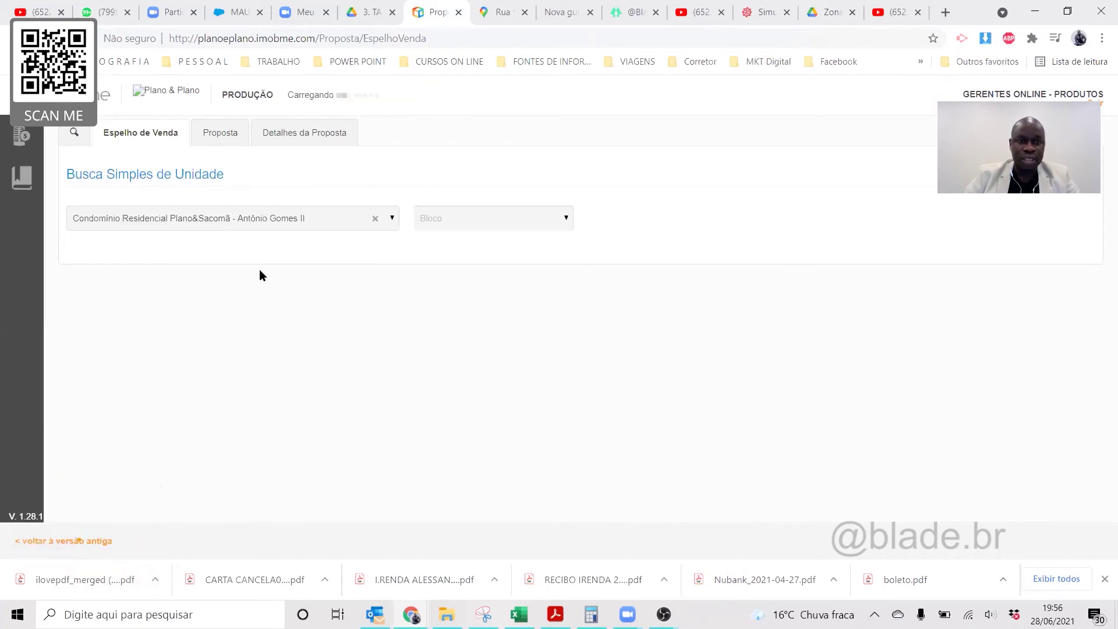
left_click(465, 226)
left_click(457, 269)
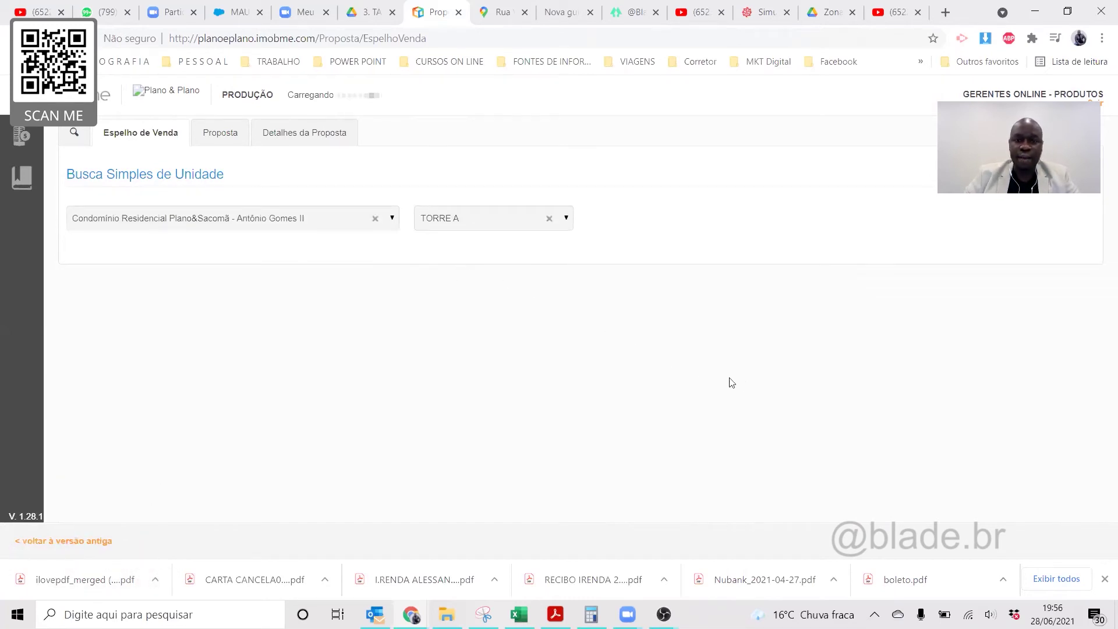
scroll(764, 385, "down", 14)
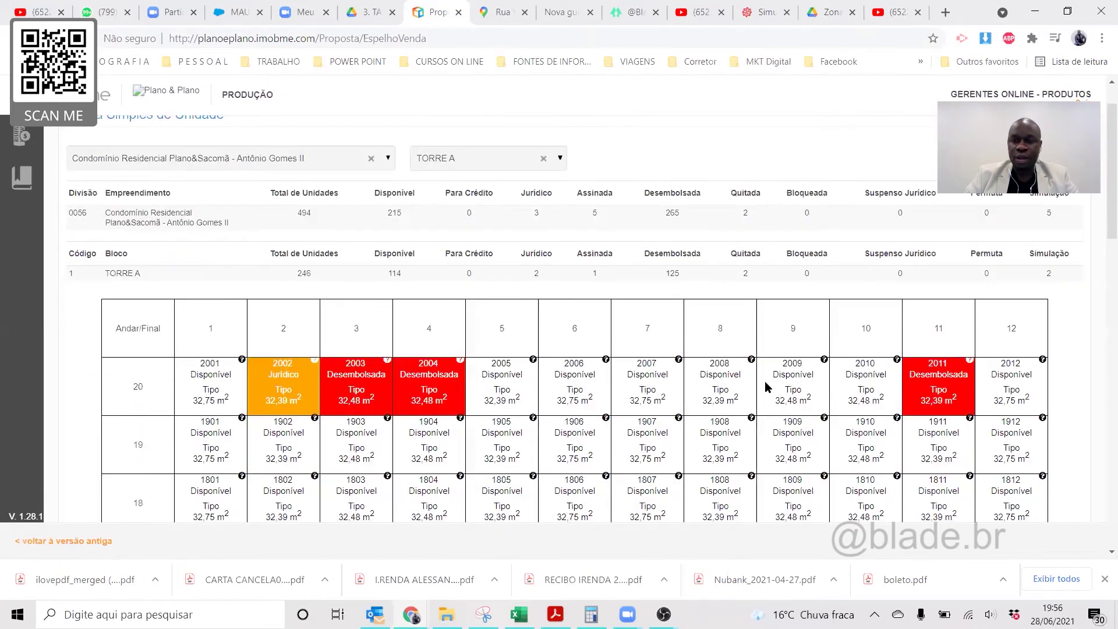
Examine the availability of the TORRE A units across the floors of the Plano&Sacomã unit grid
scroll(780, 382, "down", 4)
scroll(757, 384, "up", 8)
scroll(719, 389, "down", 1)
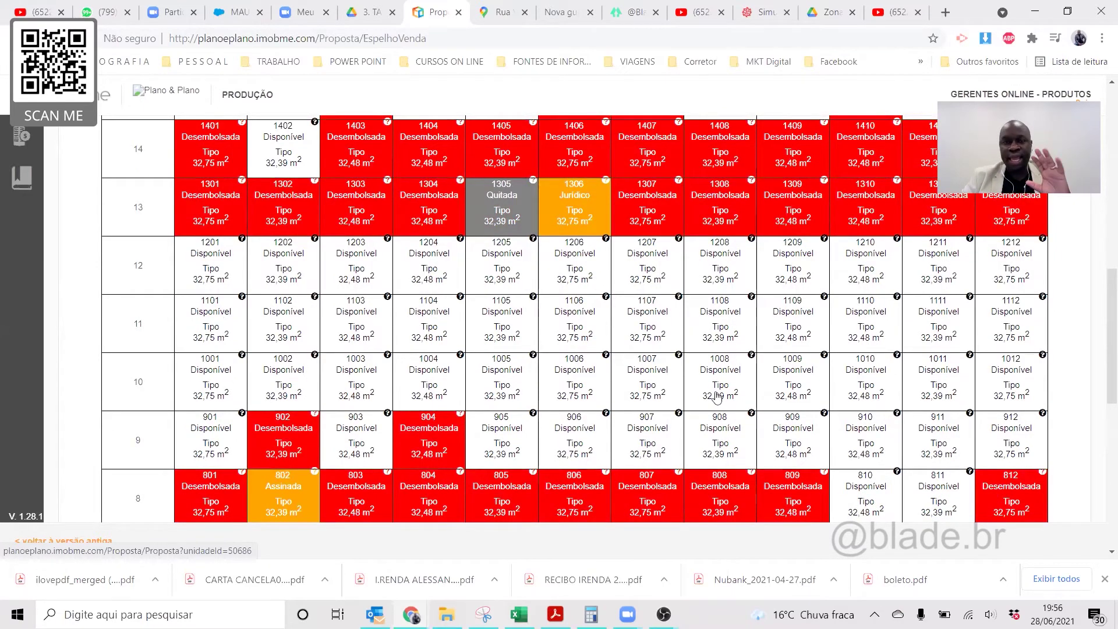
scroll(698, 398, "down", 2)
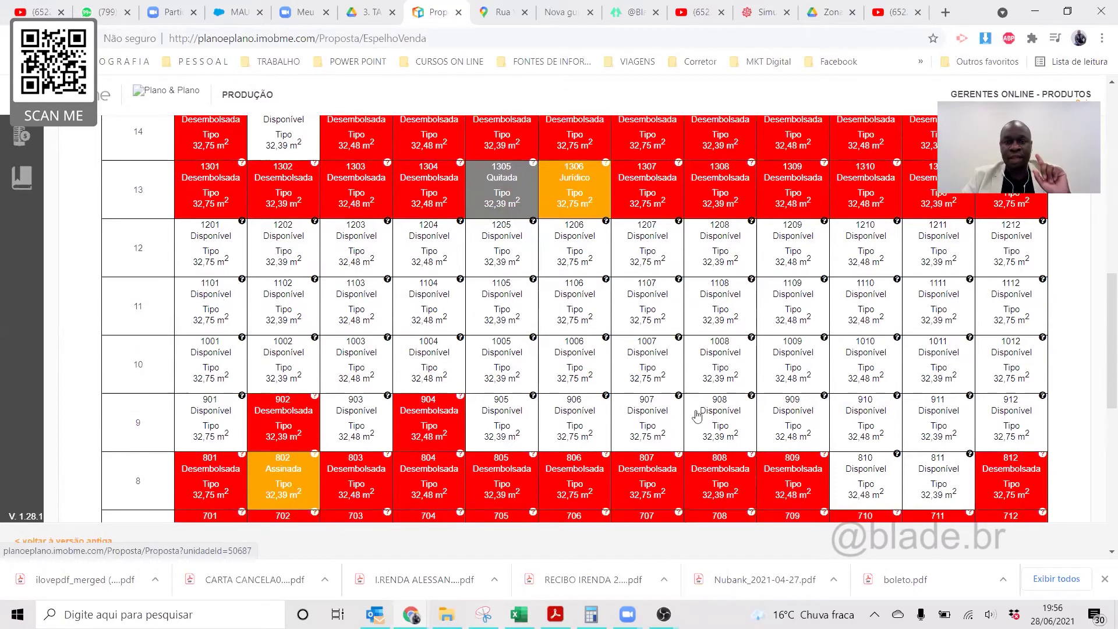
scroll(678, 399, "down", 3)
scroll(678, 399, "up", 2)
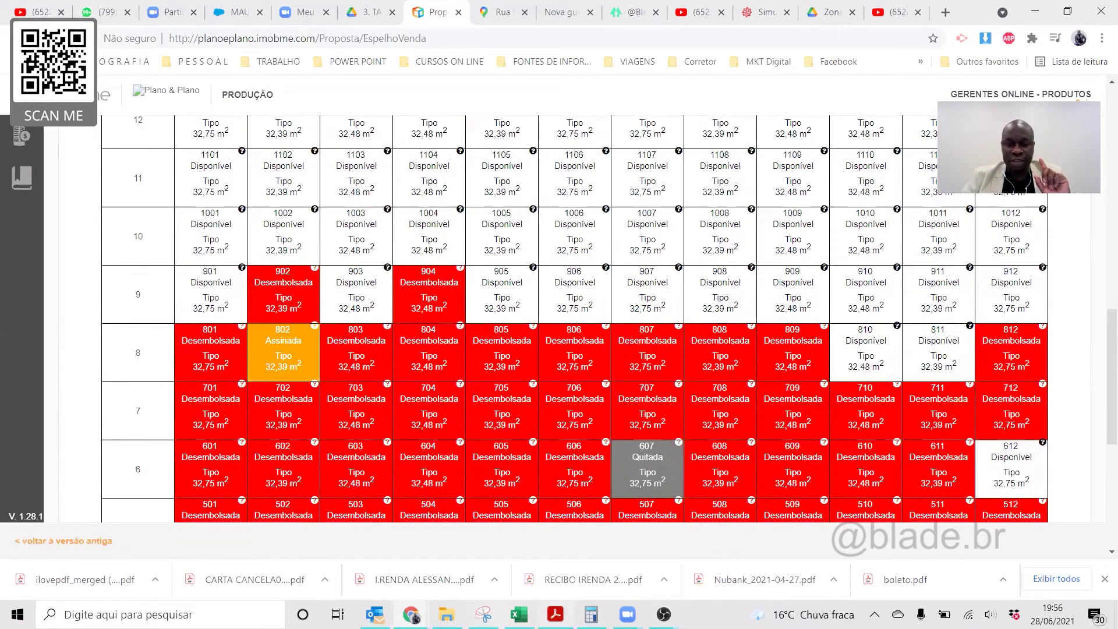
Switch to the 062021_Victorio_Santin PDF in Acrobat Reader and examine the HMP unit types, maximum family income and floors in its page 4 price table
left_click(555, 614)
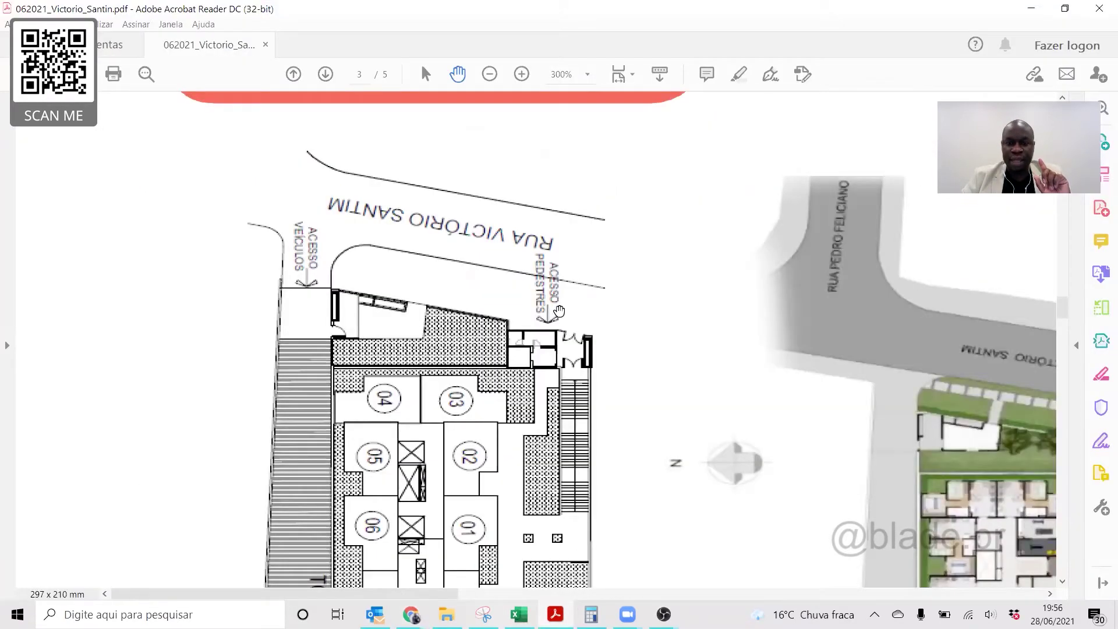
left_click(1061, 465)
left_click(1061, 465)
left_click(1061, 464)
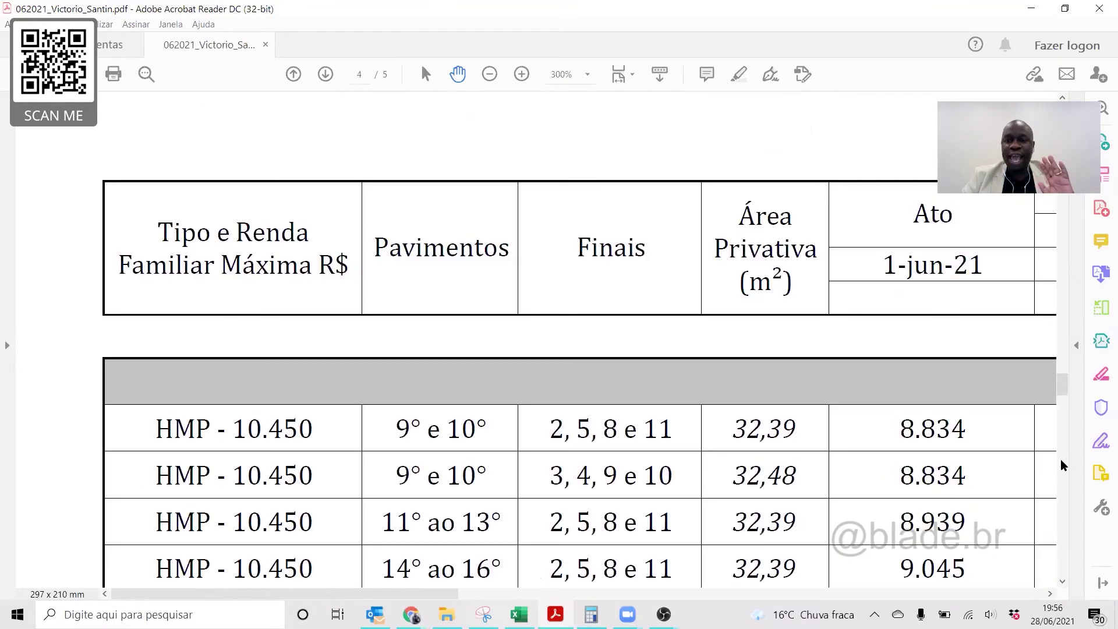
scroll(1054, 454, "down", 1)
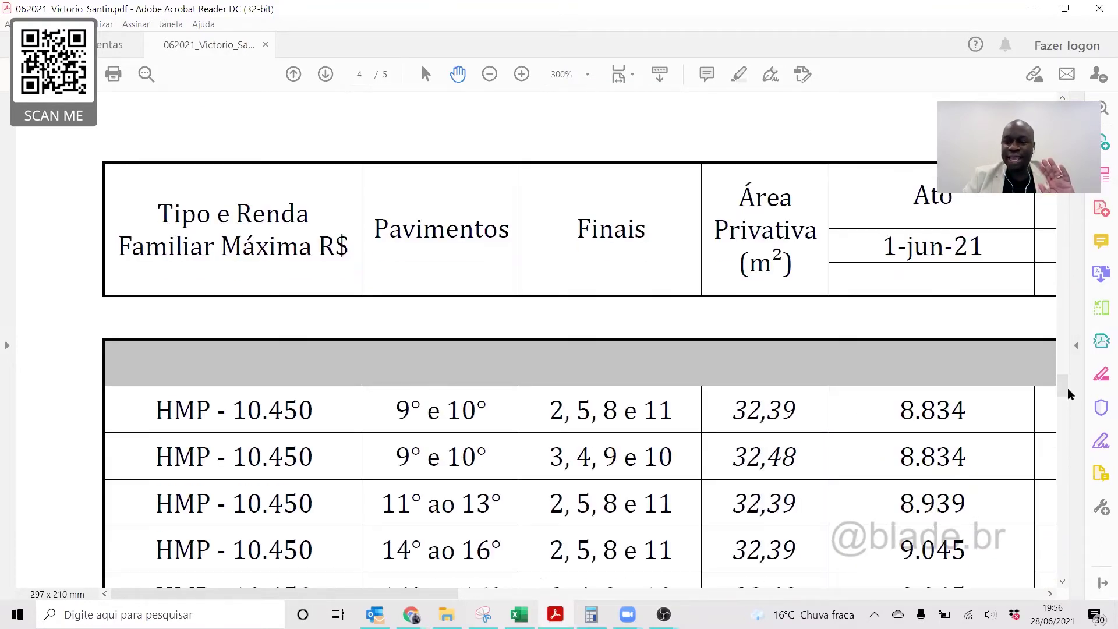
left_click(1071, 420)
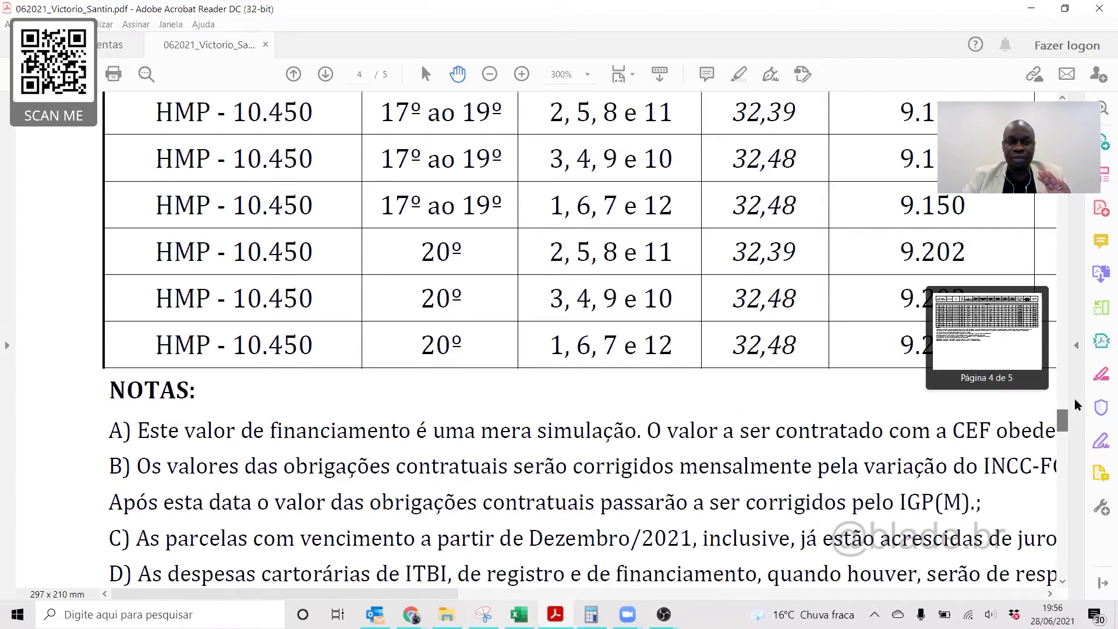
left_click_drag(1076, 374, 223, 265)
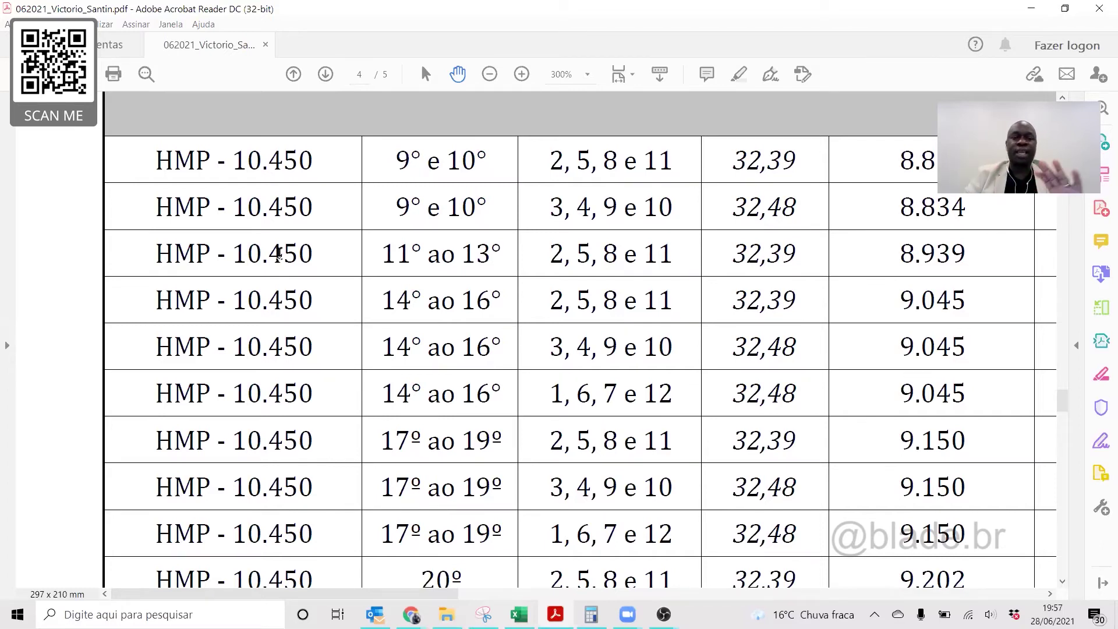
left_click_drag(155, 160, 211, 169)
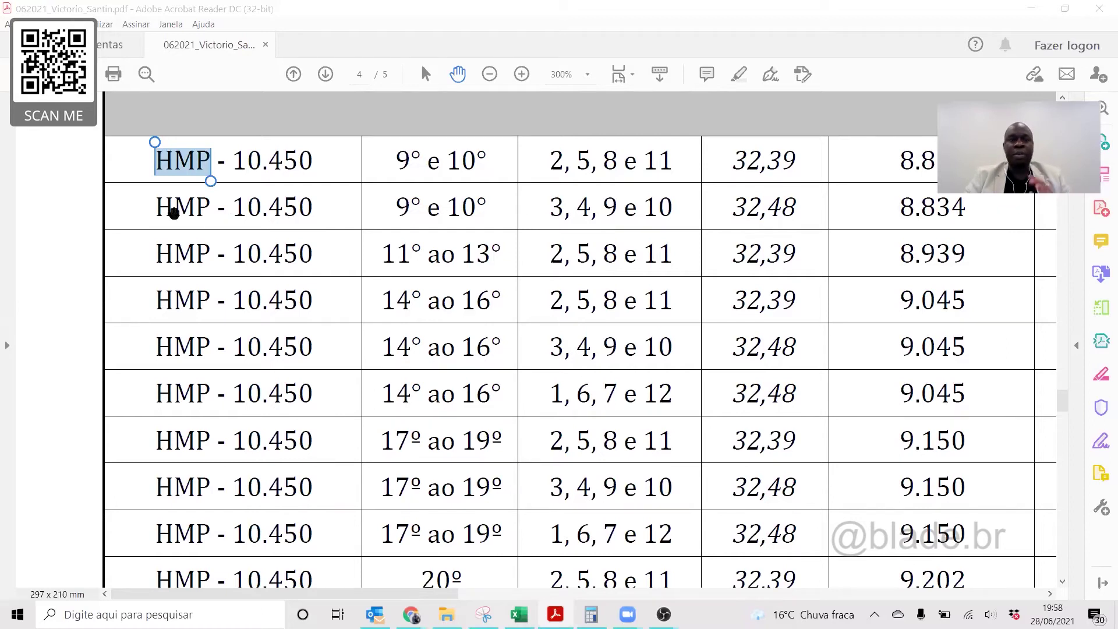
left_click(345, 170)
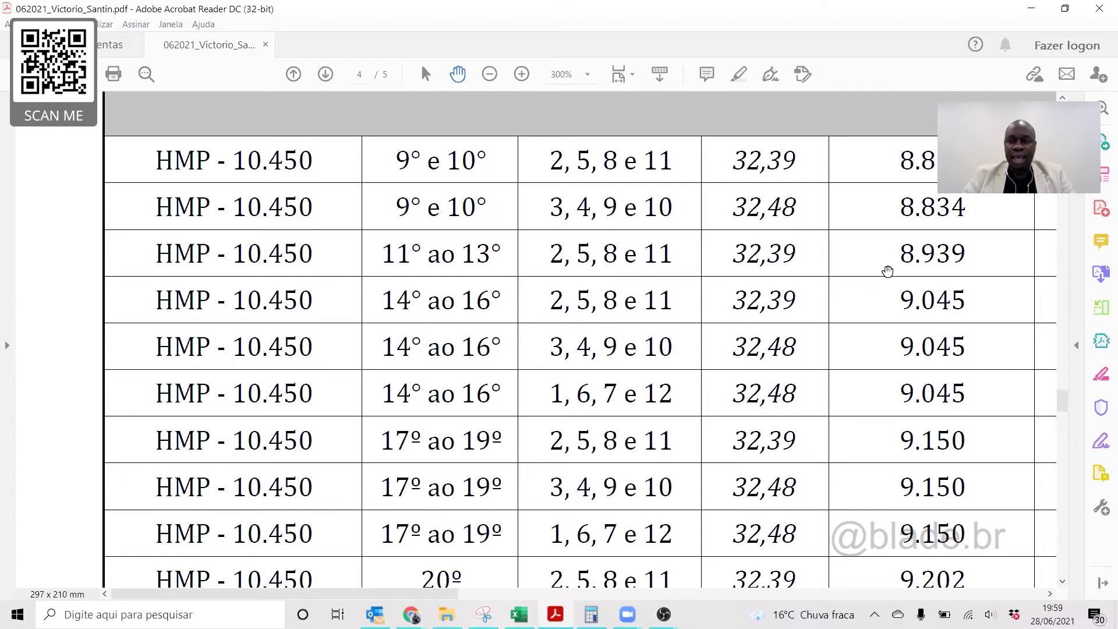
left_click_drag(1062, 398, 1062, 294)
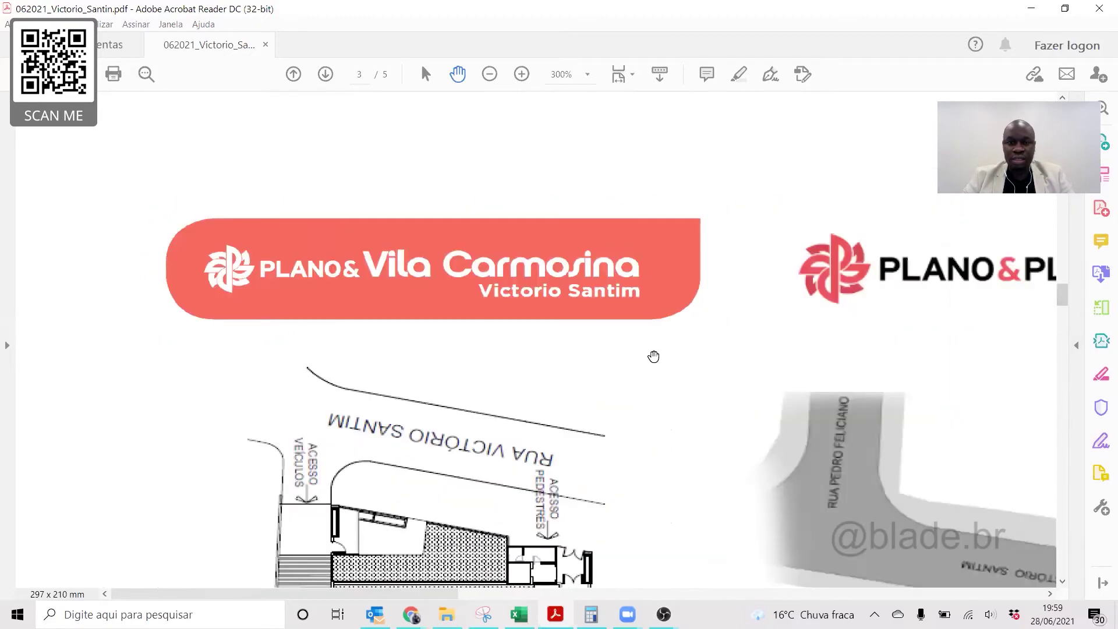
left_click(265, 45)
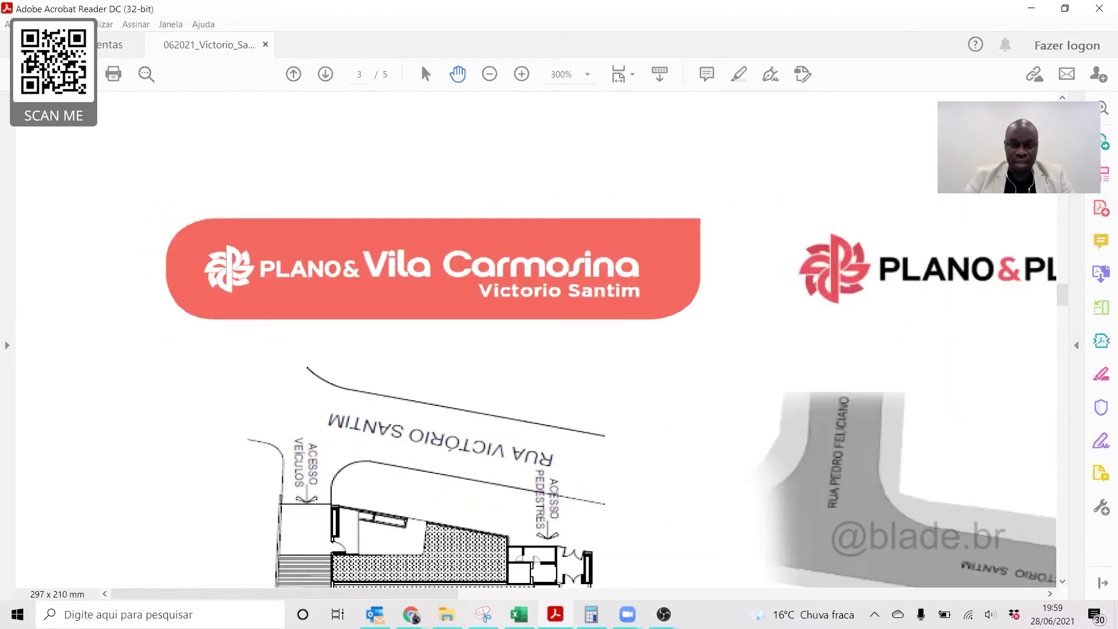
mouse_move(410, 611)
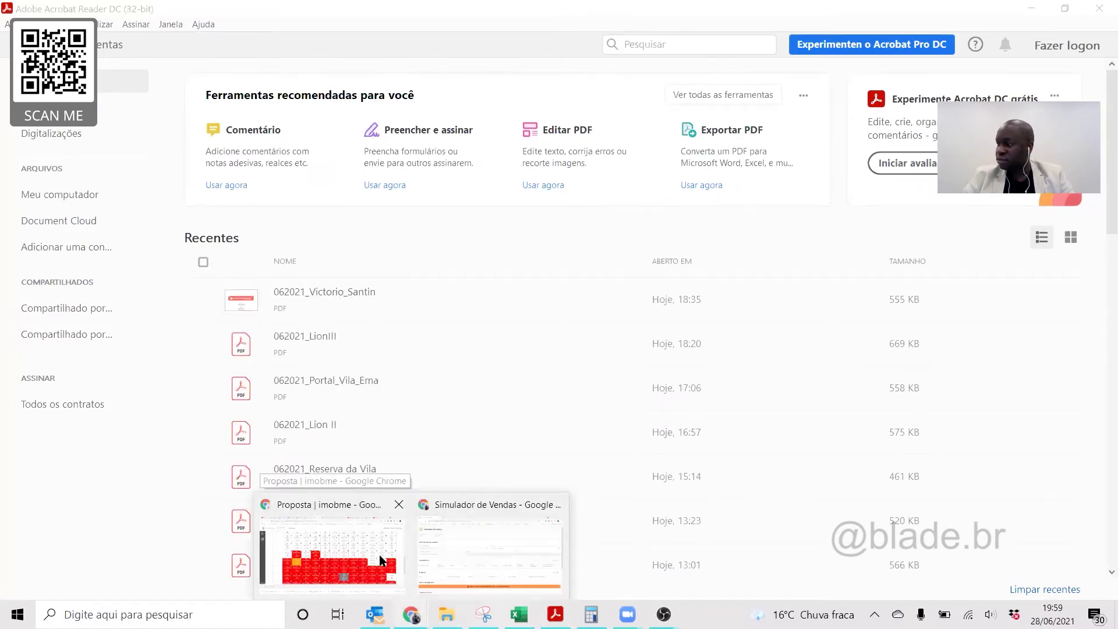
left_click(537, 596)
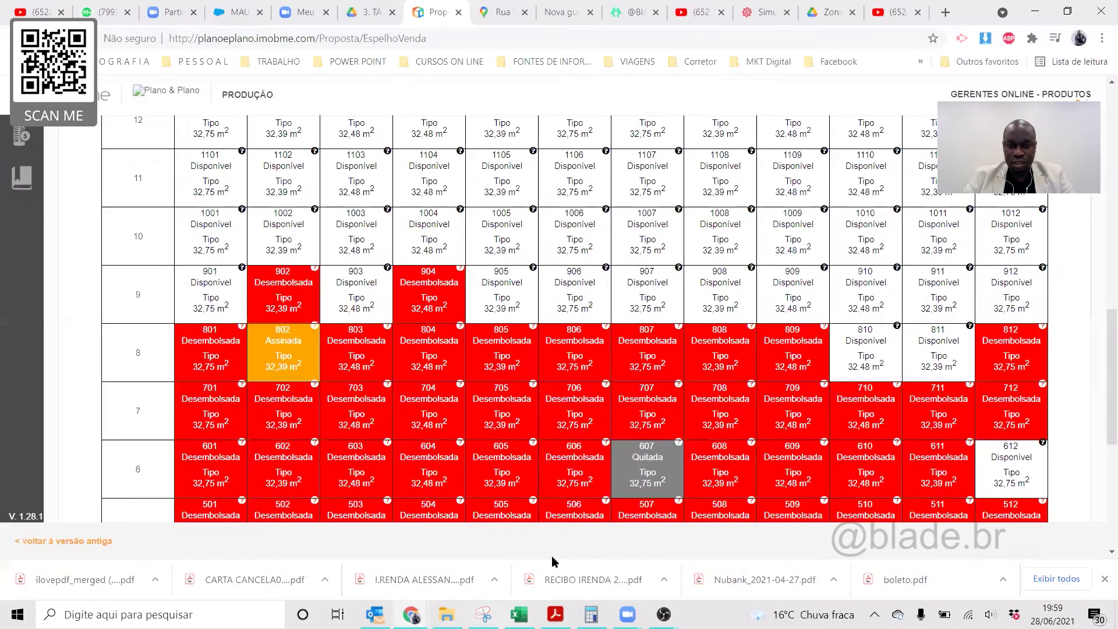
left_click(555, 614)
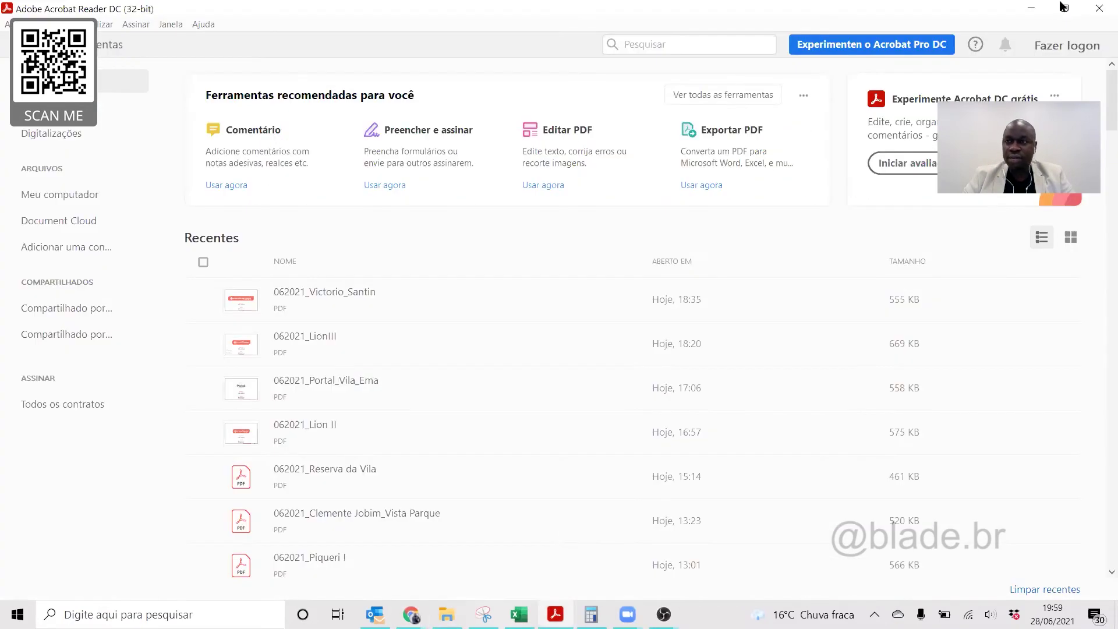
left_click(1100, 9)
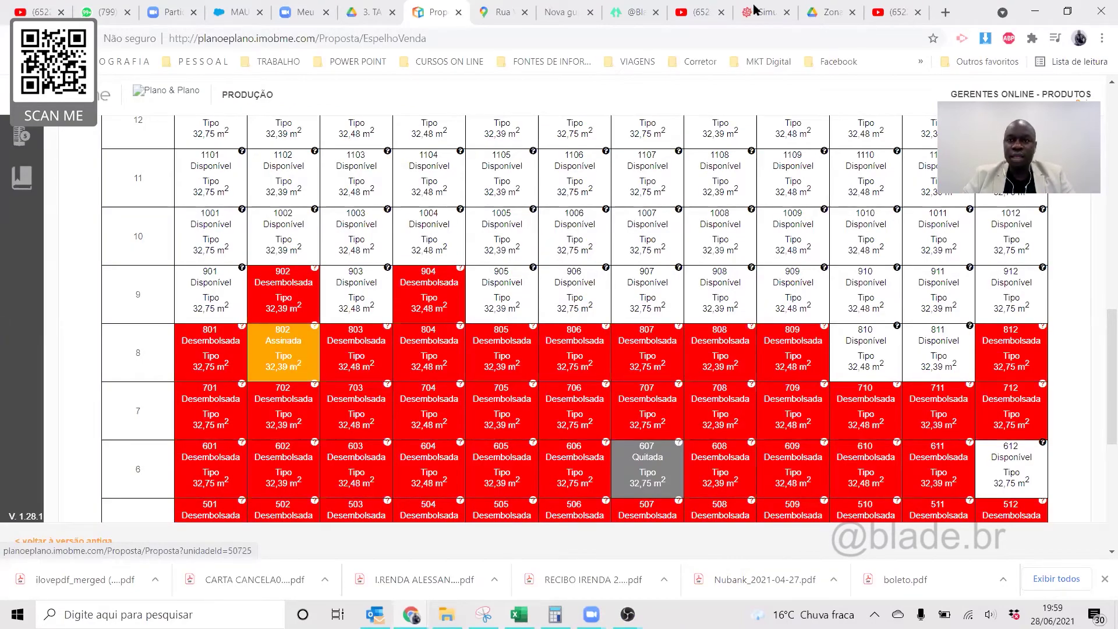
Open the Sacomã - Antonio_Gomes_II price table in Google Drive, enlarge it, and highlight the HIS 1, HIS 2 and HMP income limits for TORRE A
left_click(827, 11)
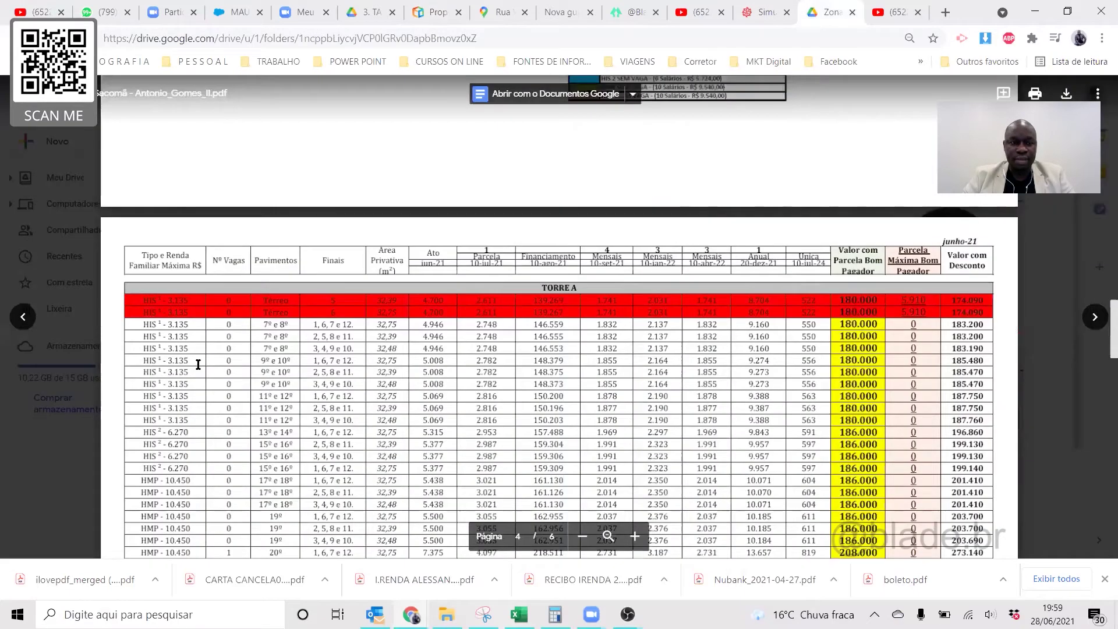
scroll(192, 223, "down", 2)
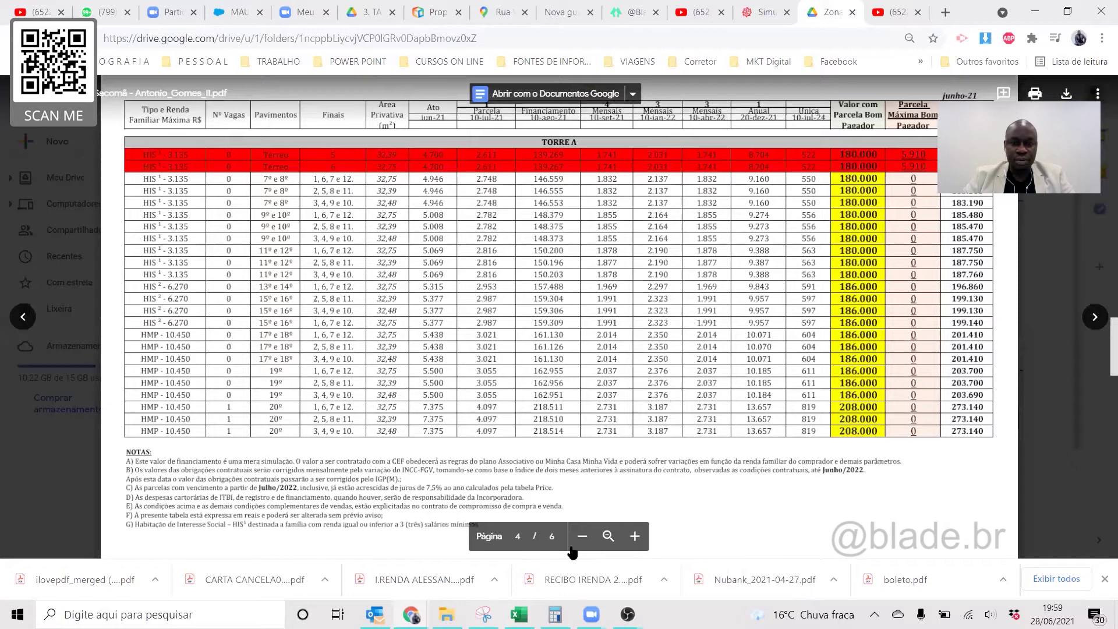
left_click(618, 527)
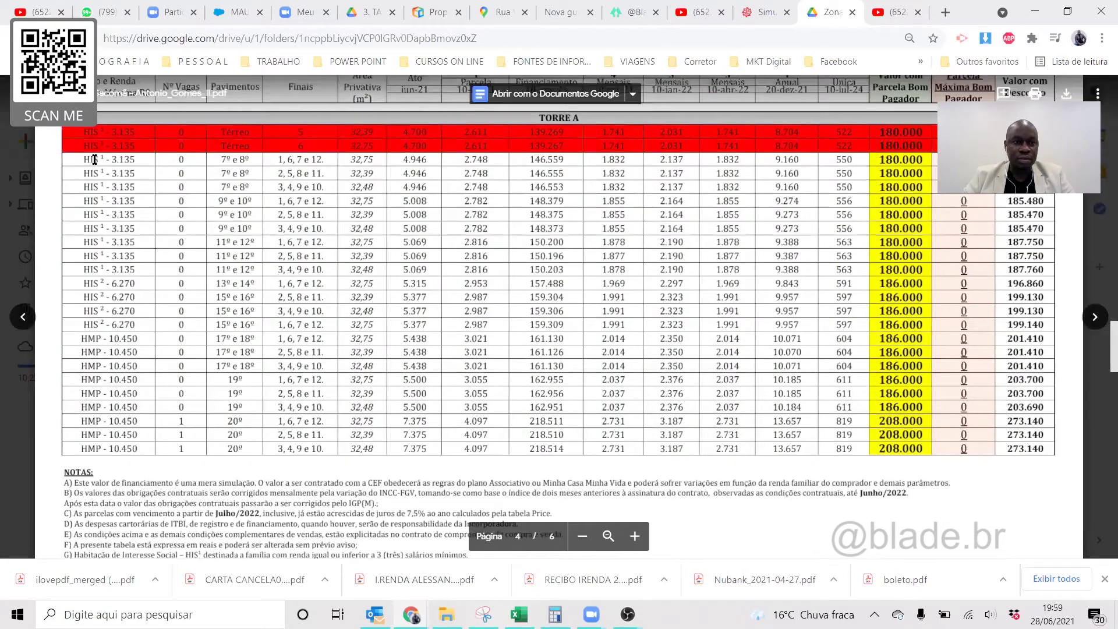
triple_click(118, 159)
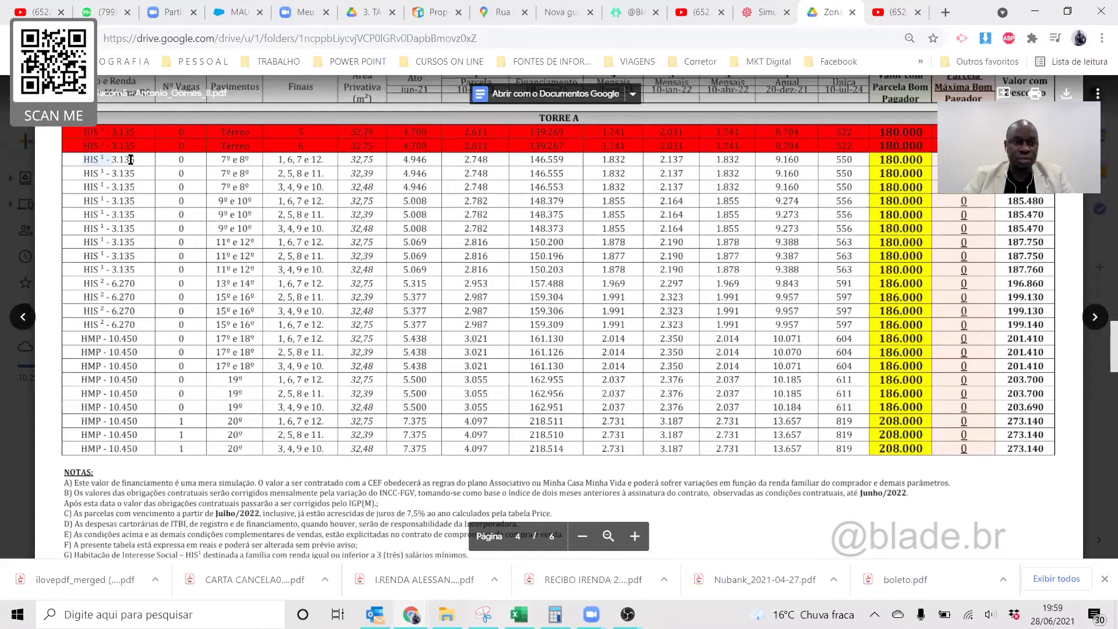
triple_click(133, 283)
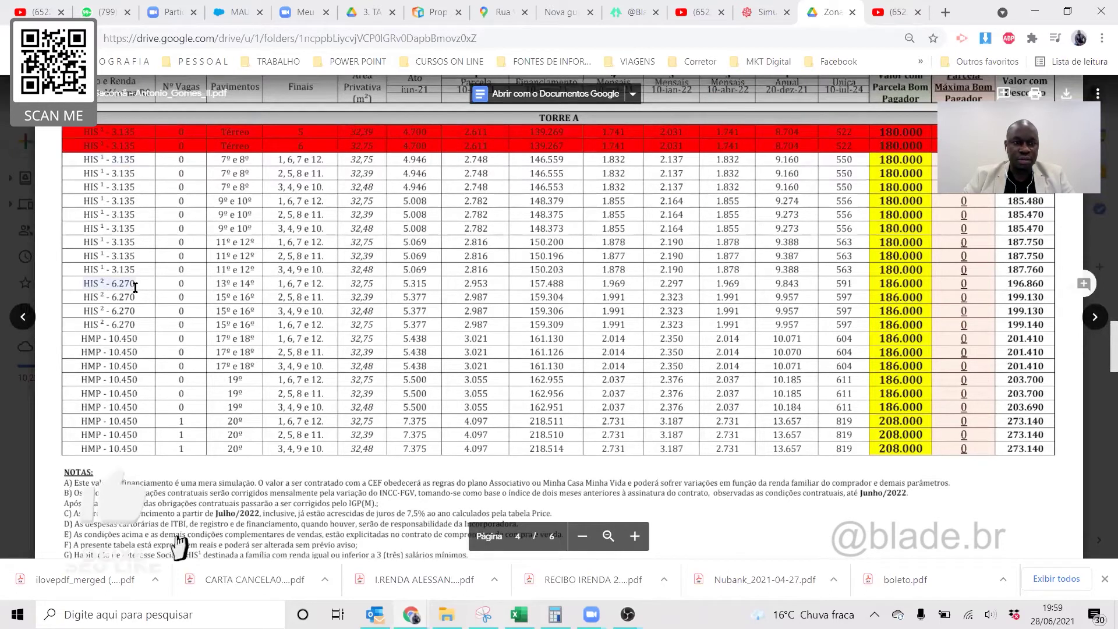
left_click(96, 336)
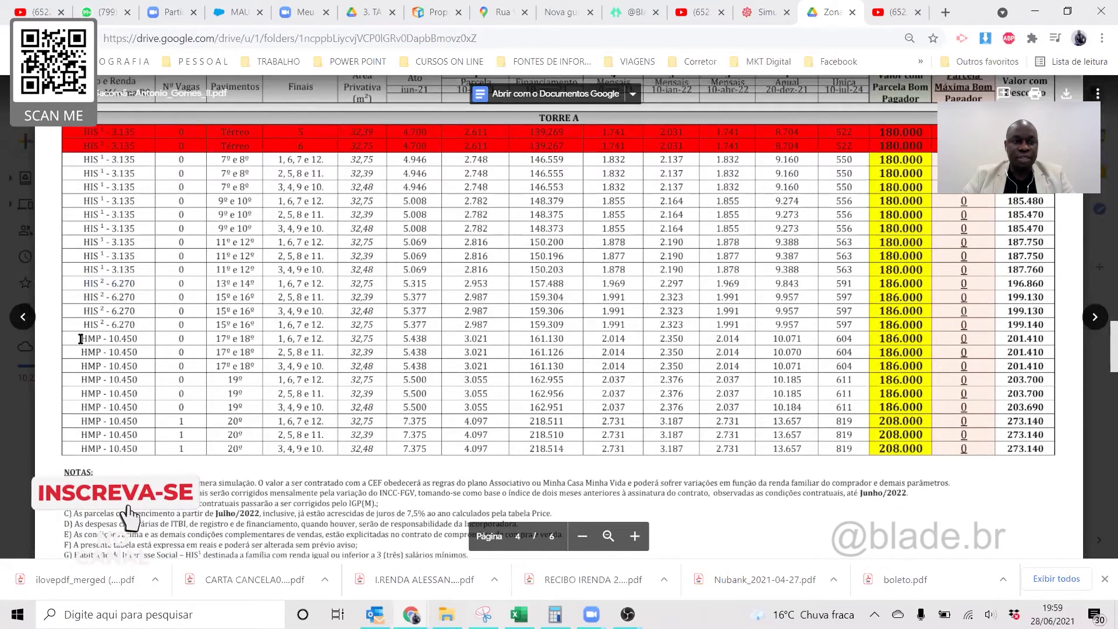
double_click(125, 338)
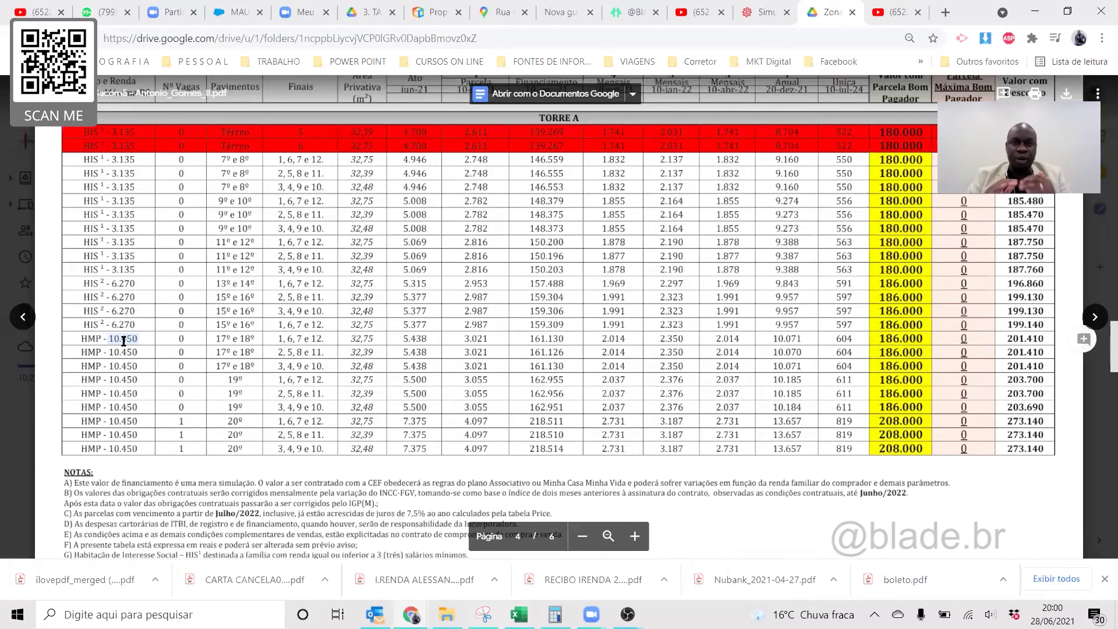
left_click_drag(124, 341, 132, 341)
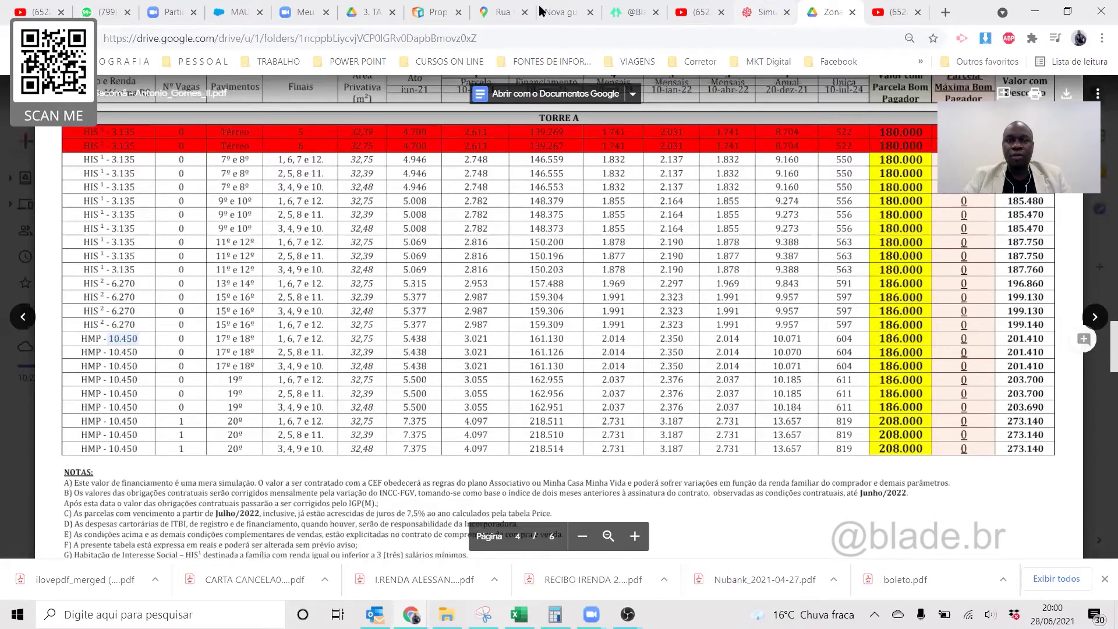
Review the tower options in the unit mirror, compare them with the Sacomã price table, and return to the sales simulator
left_click(437, 10)
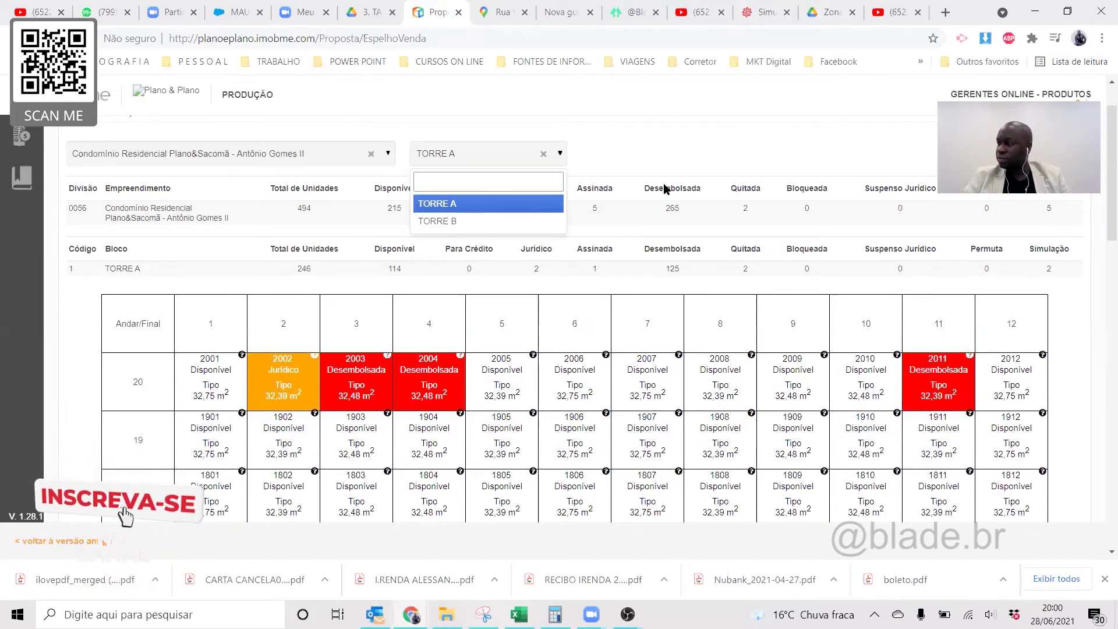
left_click(829, 12)
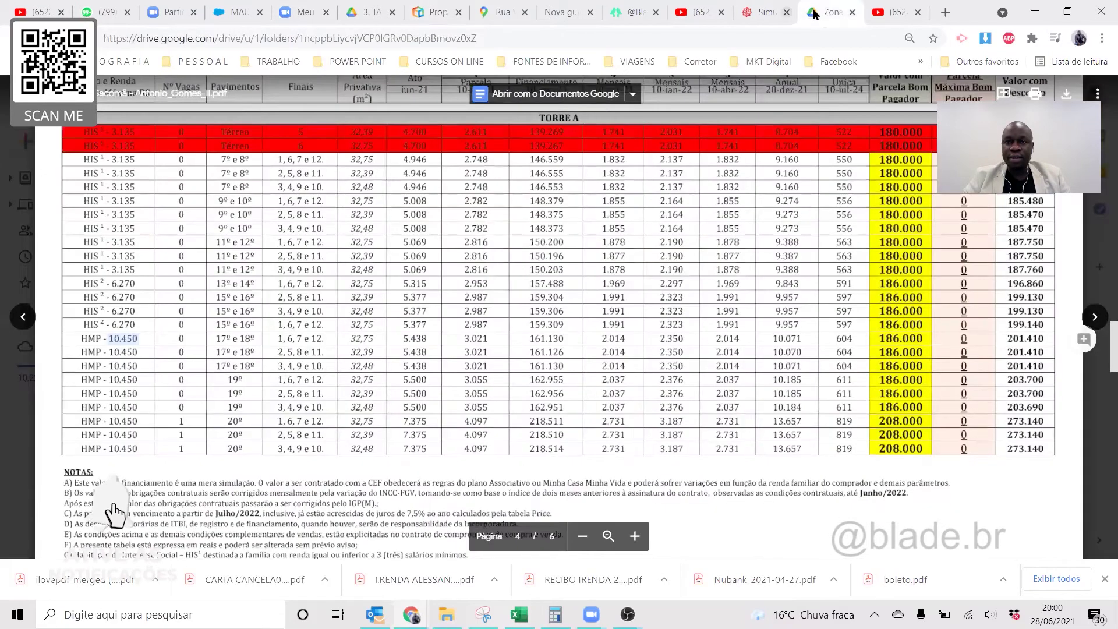
left_click(753, 13)
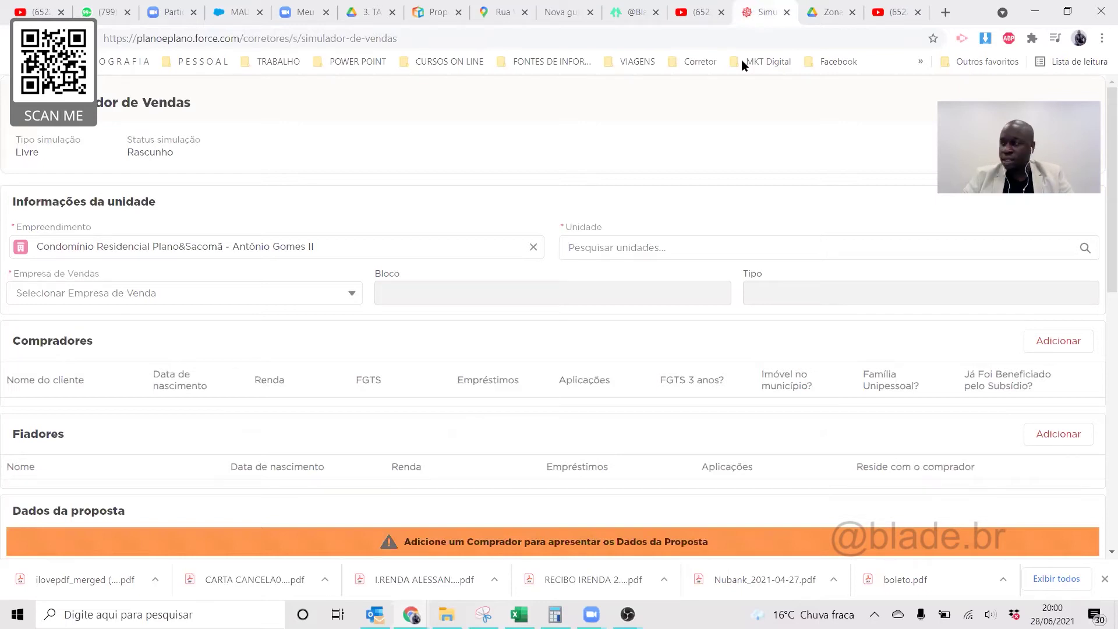
left_click(813, 13)
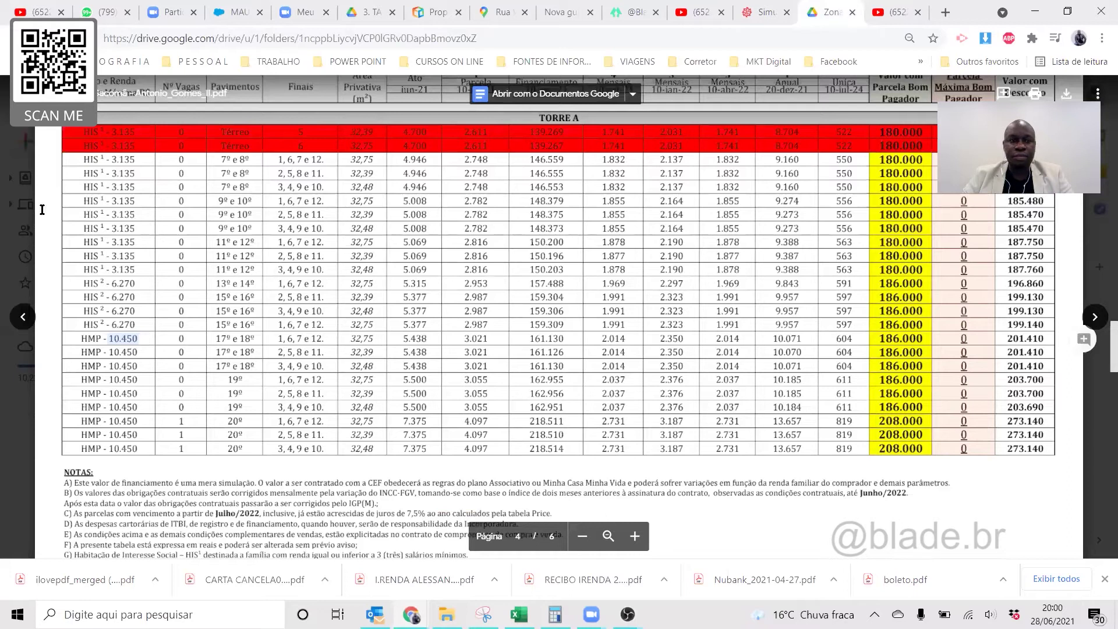
left_click(751, 7)
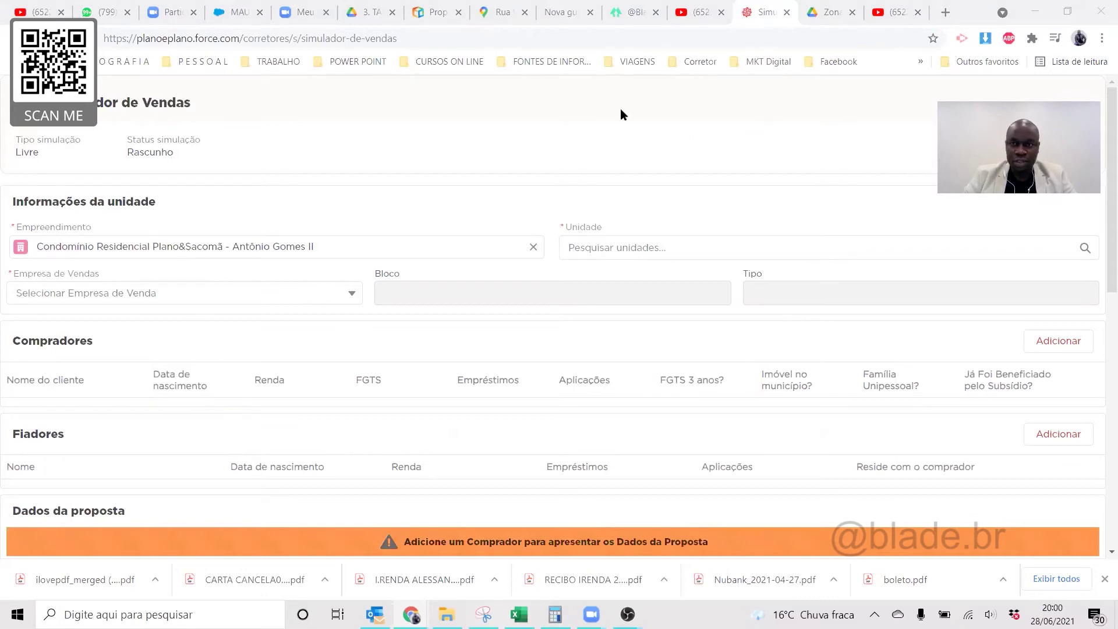
Return to the TORRE A unit mirror and try to open the available unit 901 on floor 9
left_click(496, 12)
left_click(430, 12)
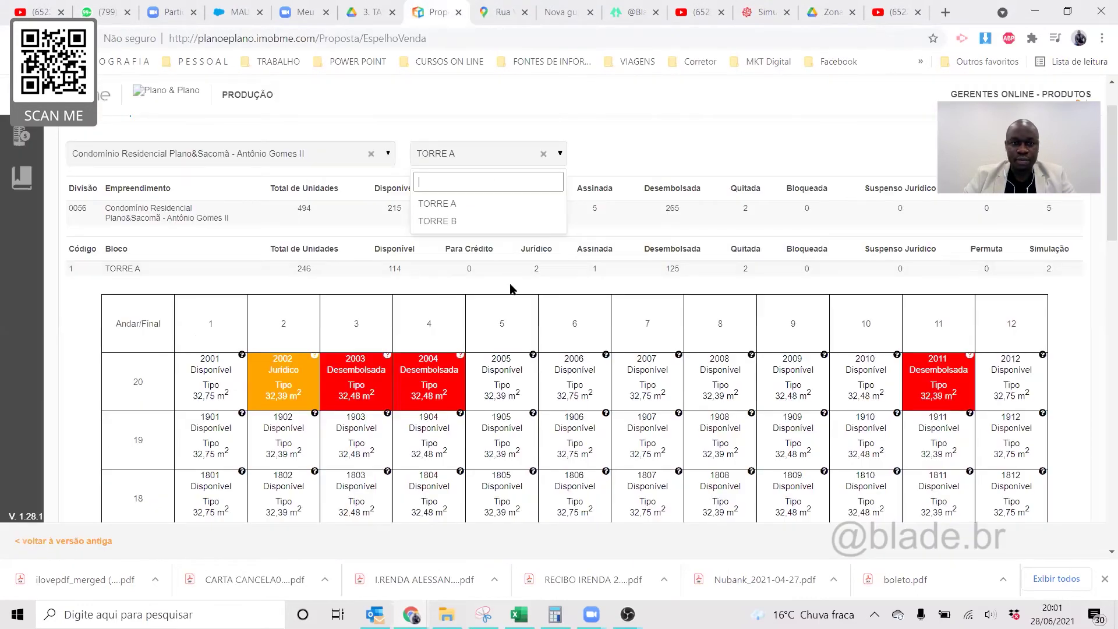
scroll(347, 244, "down", 10)
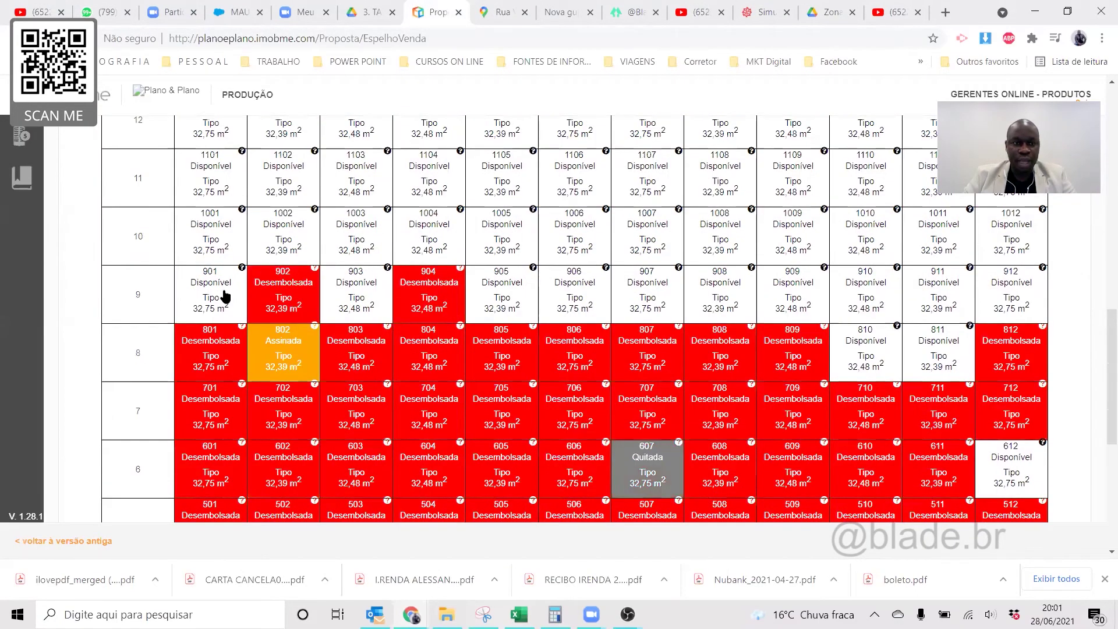
left_click(232, 276)
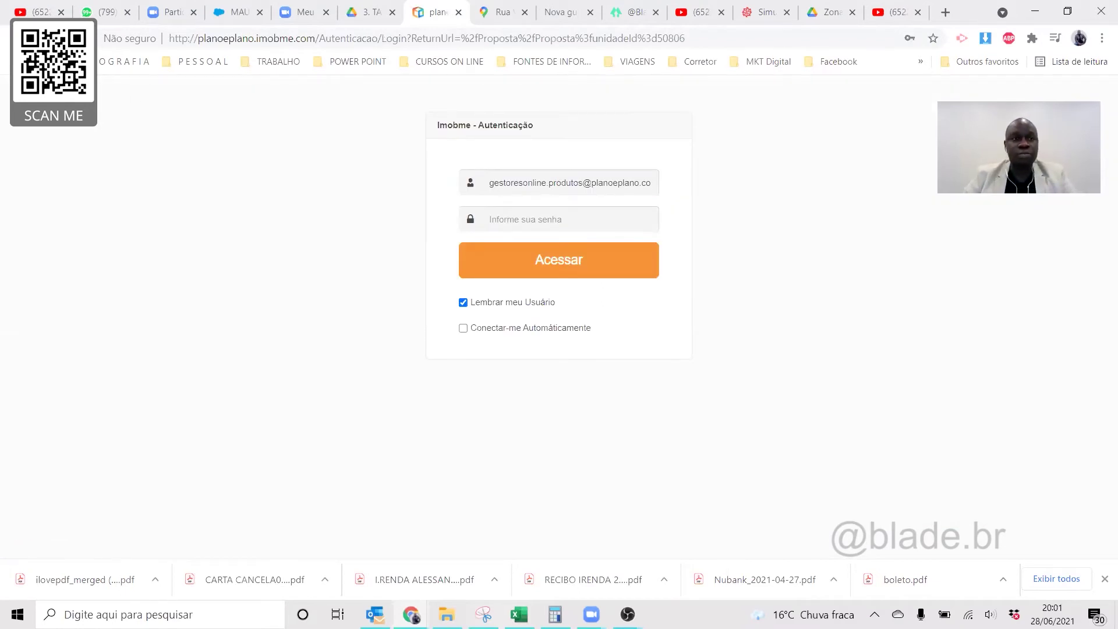
Return to the sales simulator, search the units for 901 and select 901-TORRE A of Condomínio Residencial Plano&Sacomã - Antônio Gomes II
left_click(761, 11)
left_click(622, 248)
type("901")
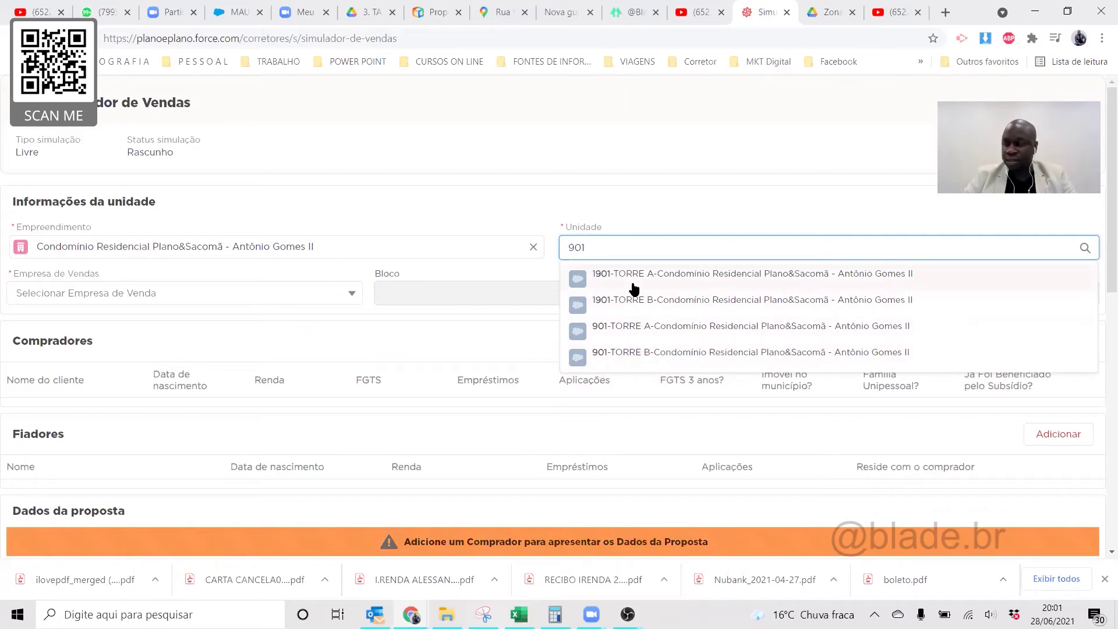
left_click(624, 332)
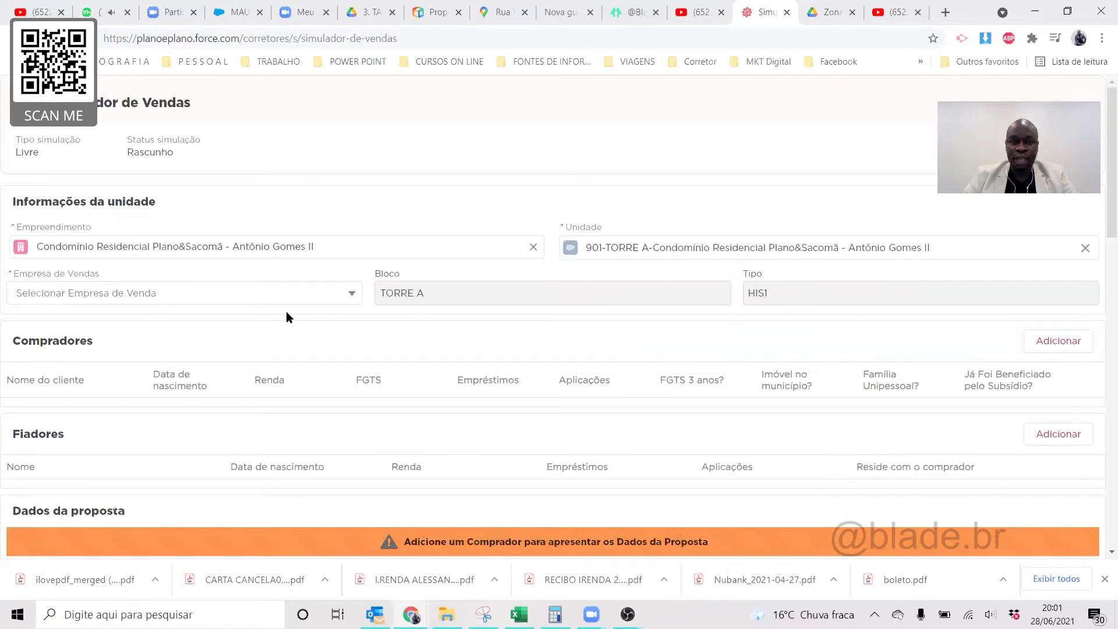
Set the Empresa de Vendas to CIA Imobiliária
left_click(154, 299)
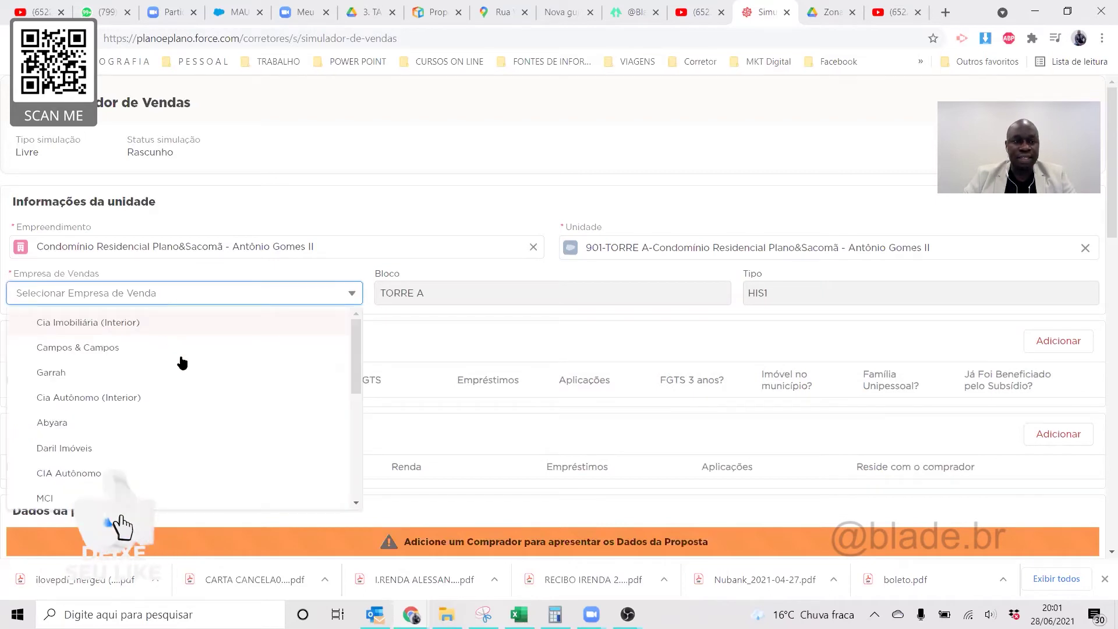
scroll(206, 366, "down", 5)
scroll(99, 324, "up", 3)
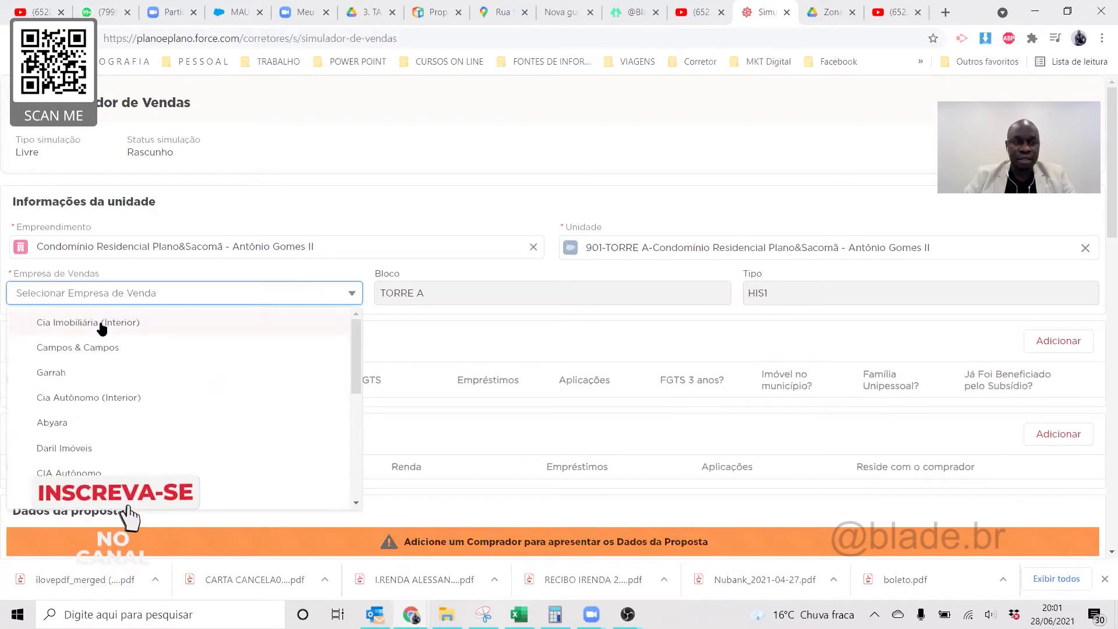
scroll(135, 388, "down", 5)
scroll(85, 327, "down", 2)
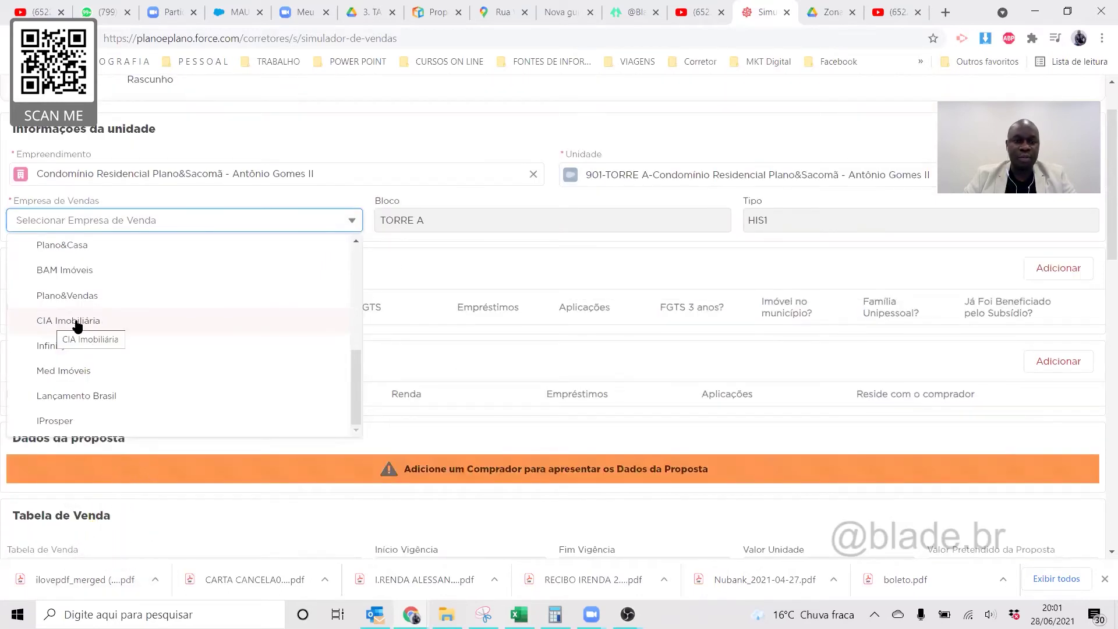
left_click(77, 321)
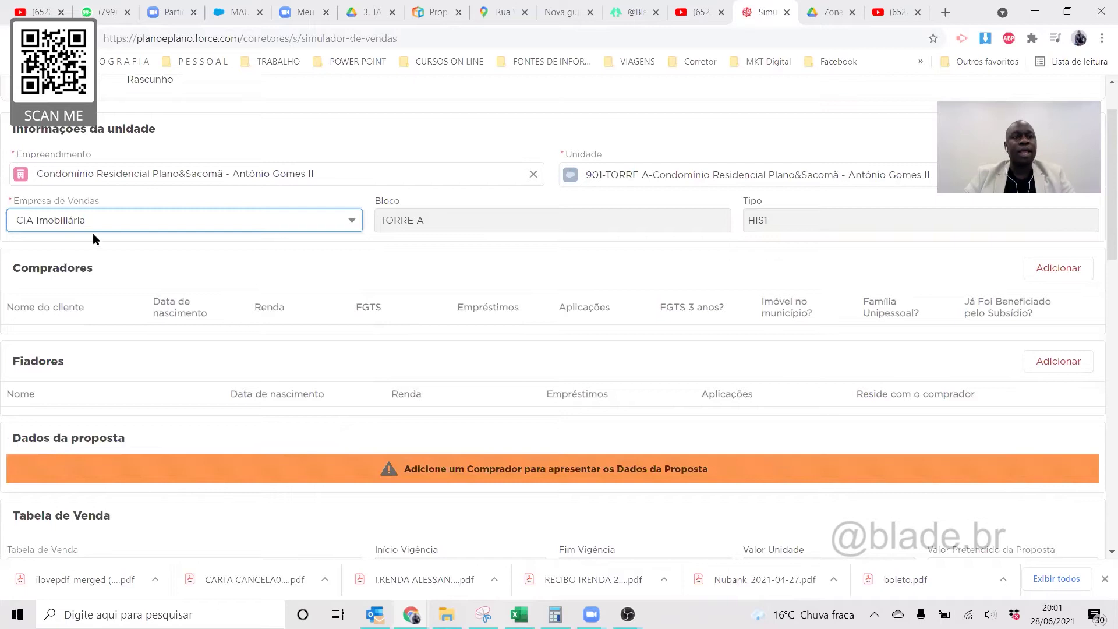
Highlight the Compradores heading and add three blank buyer rows to that section
left_click_drag(13, 269, 156, 269)
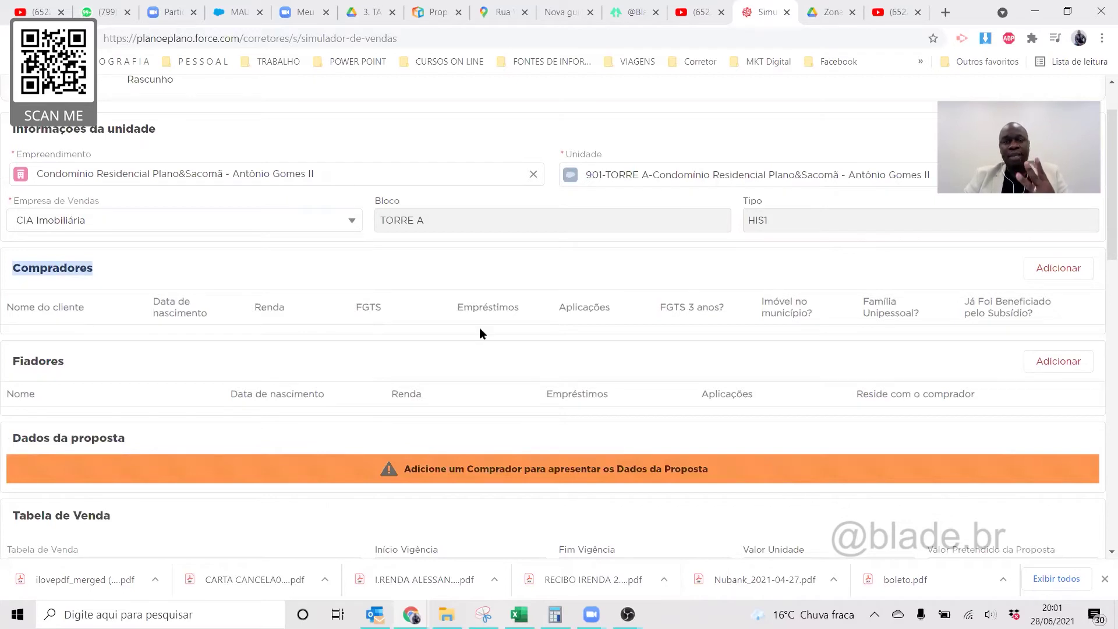
left_click(1046, 270)
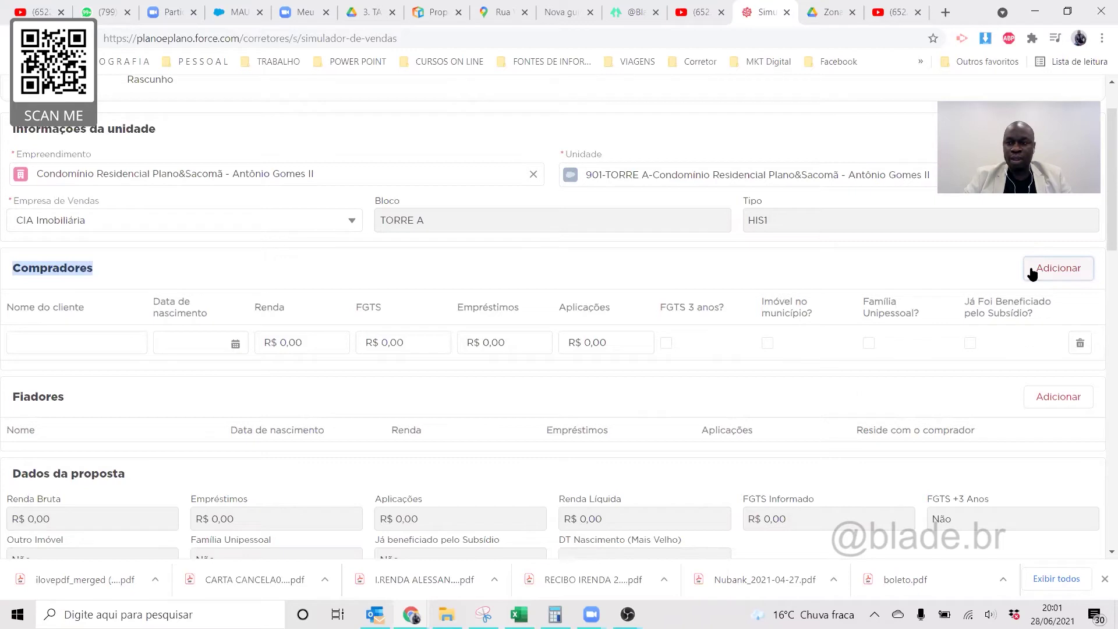
left_click(1043, 270)
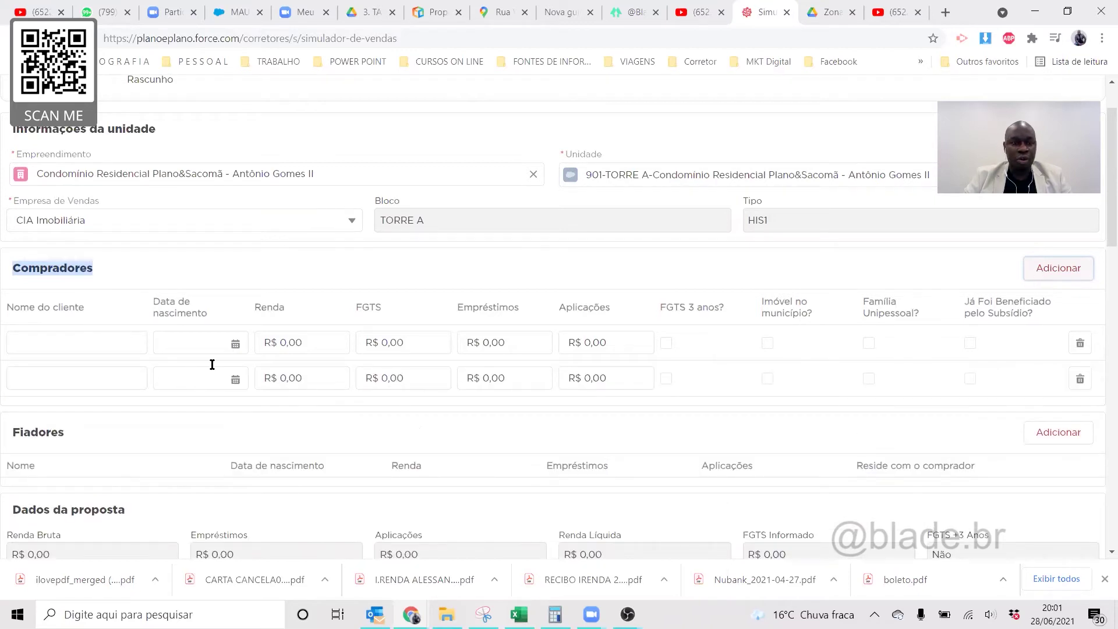
left_click(1058, 271)
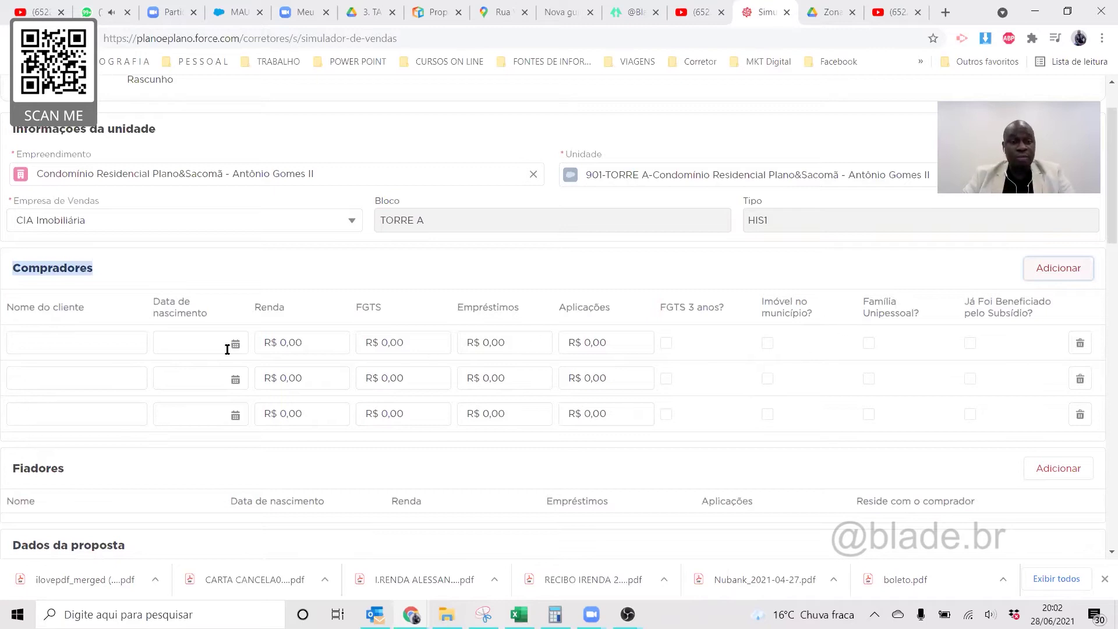
Set the Renda of all three buyers to R$ 1.000,00, clearing the amount mistakenly entered as the first buyer's birth date
left_click(182, 346)
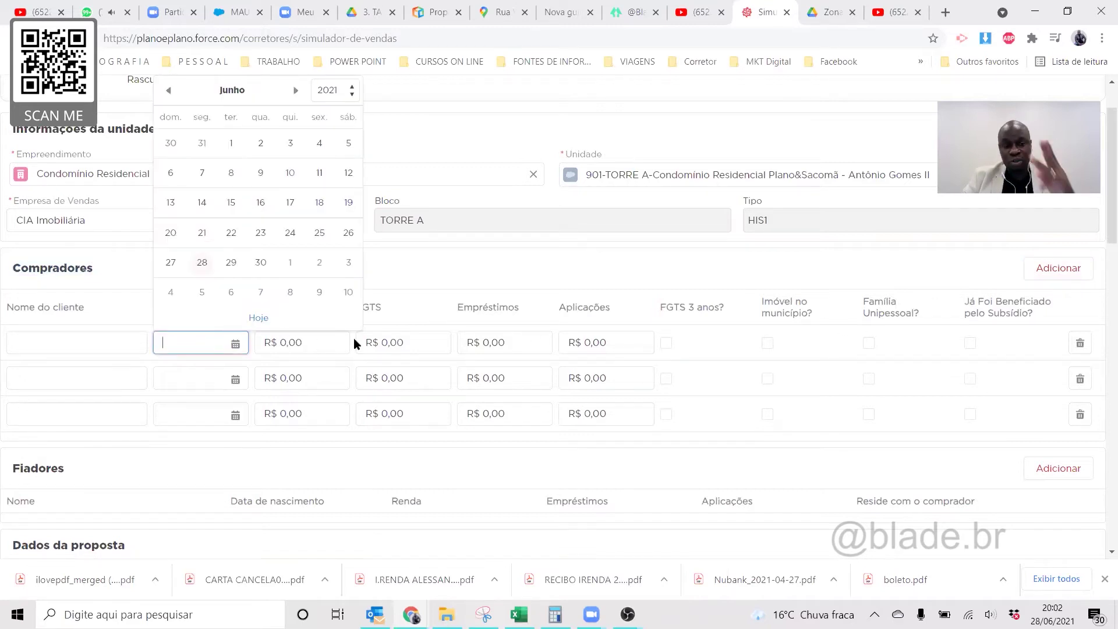
type("1000")
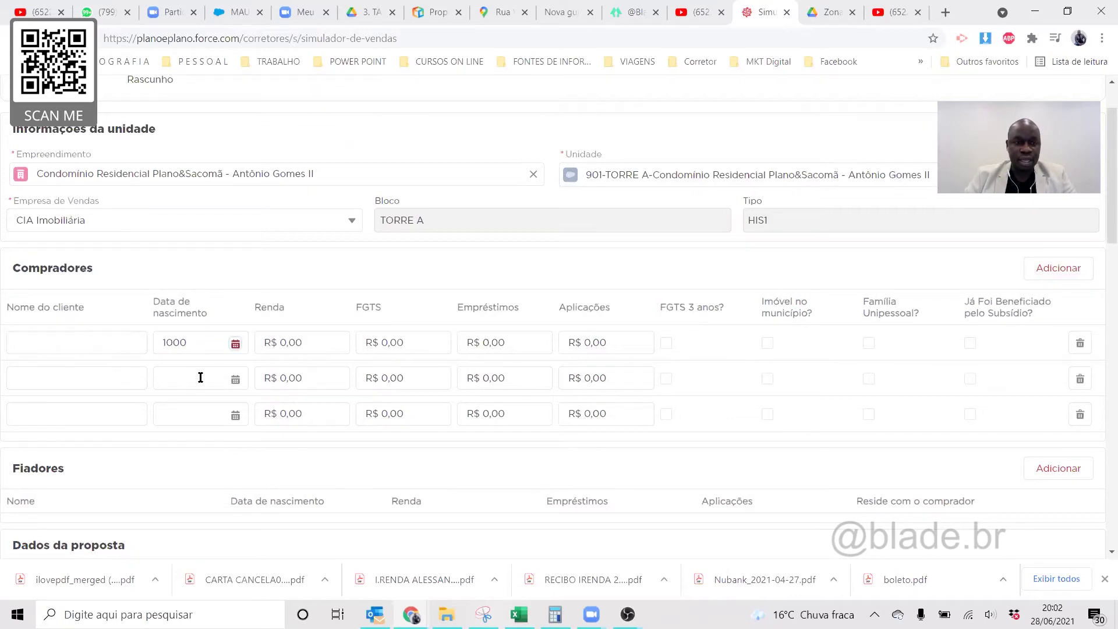
left_click_drag(191, 344, 143, 342)
key("ctrl+x")
left_click(305, 343)
key("ctrl+v")
left_click(295, 368)
key("ctrl+v")
left_click(295, 408)
key("ctrl+v")
left_click(644, 455)
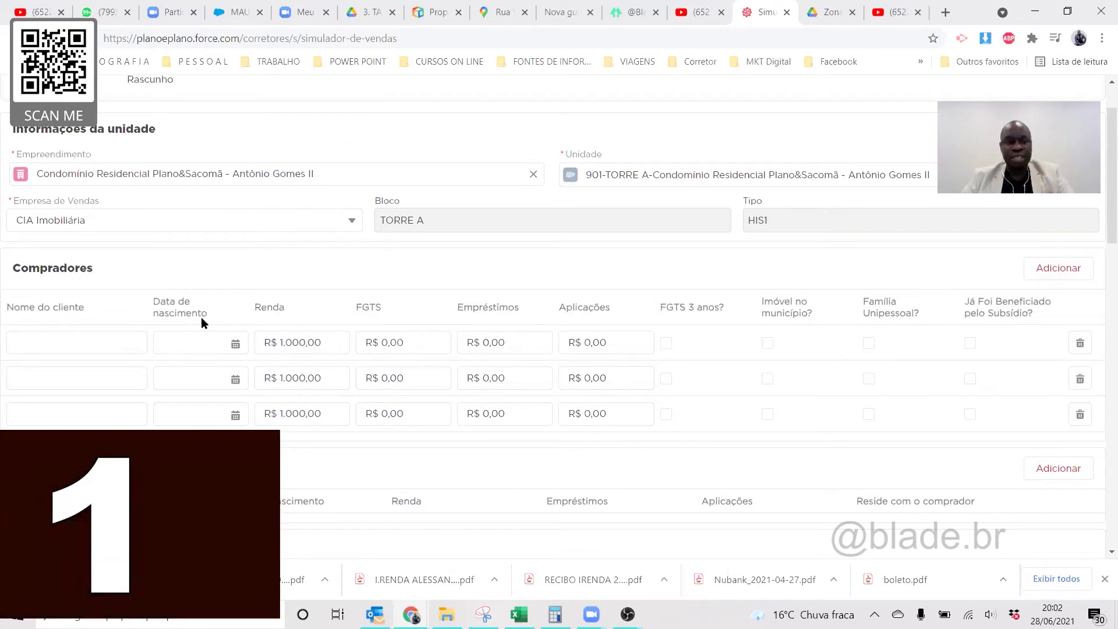
Name the three buyers "cliente 1", "cliente 2" and "clente 3"
left_click(67, 342)
type("cliente 1")
key("Tab")
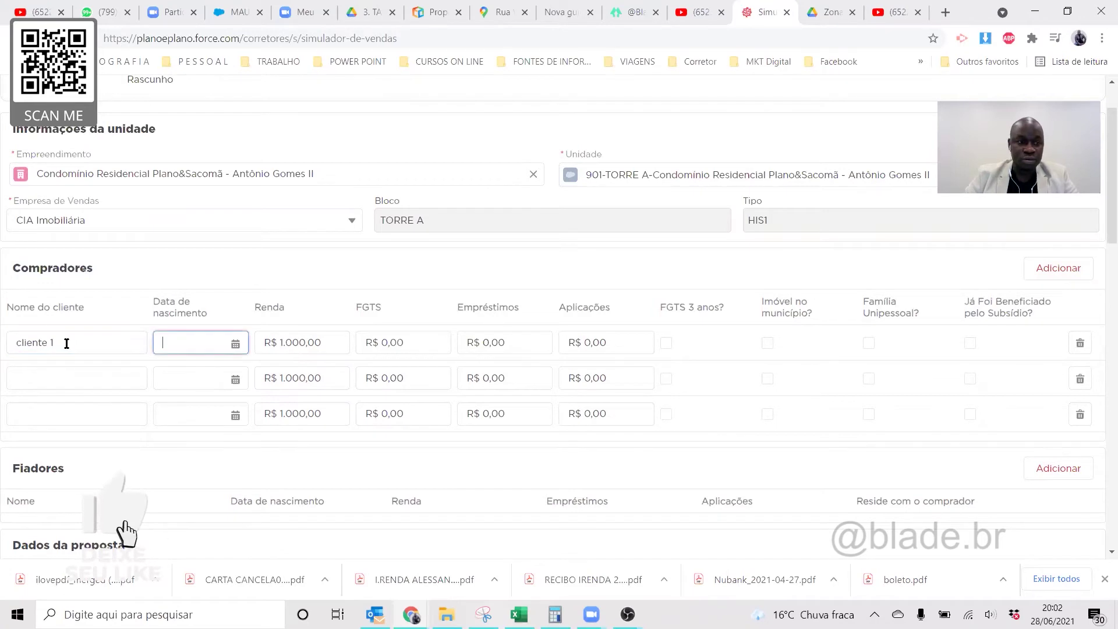
left_click(66, 374)
type("c")
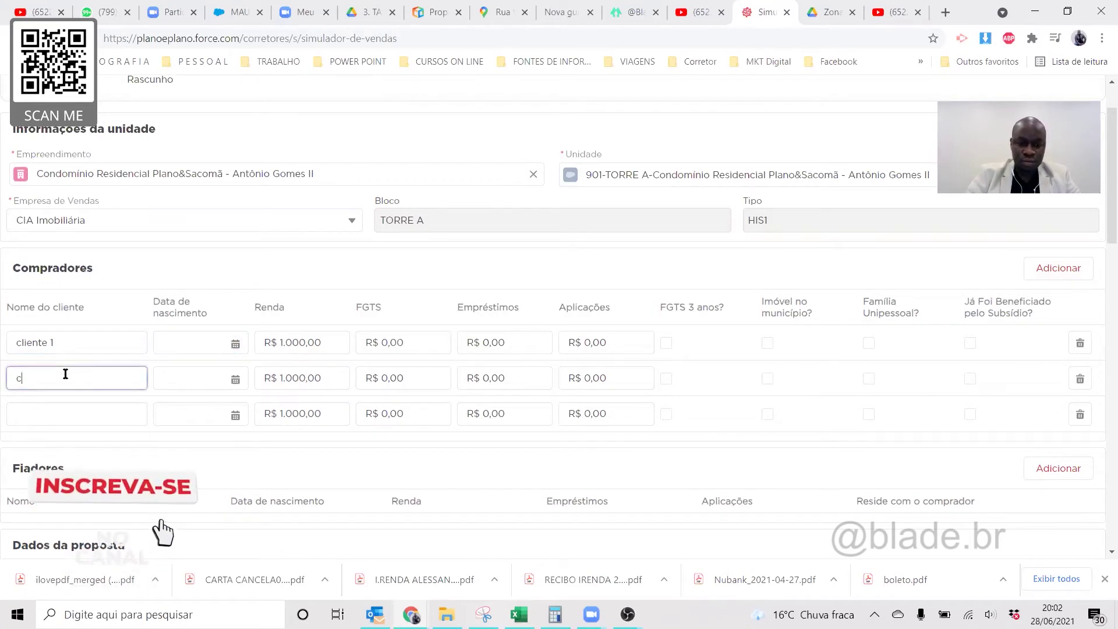
type("liente 2")
left_click(40, 416)
type("cliente")
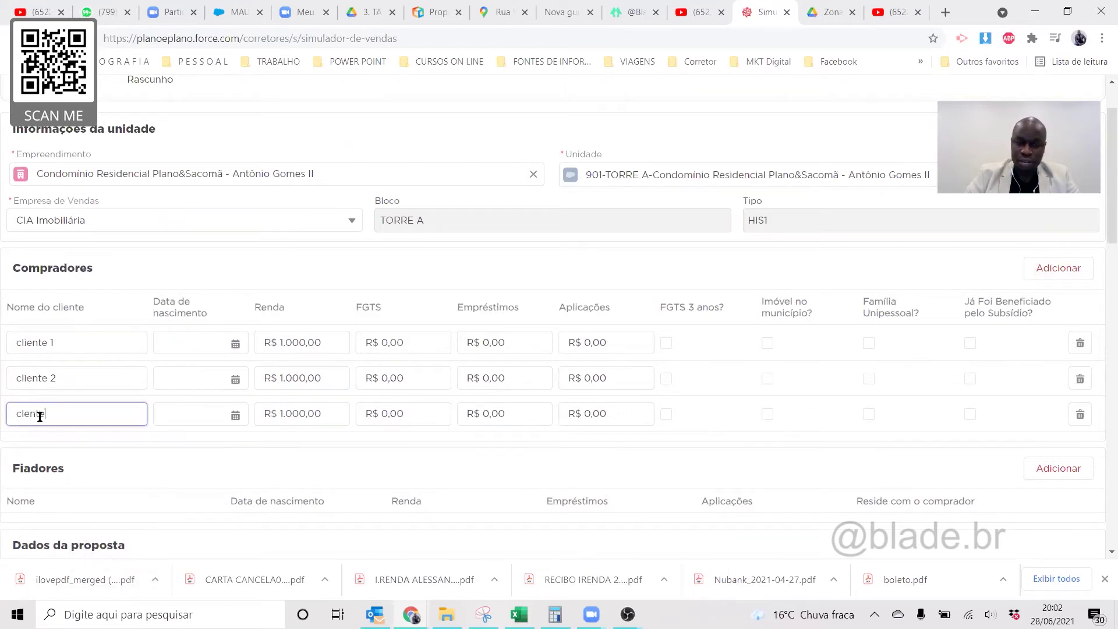
Enter the first buyer's date of birth and copy it to the other two buyers
left_click(192, 343)
type("21")
type("01")
key("BackSpace")
key("BackSpace")
type("/")
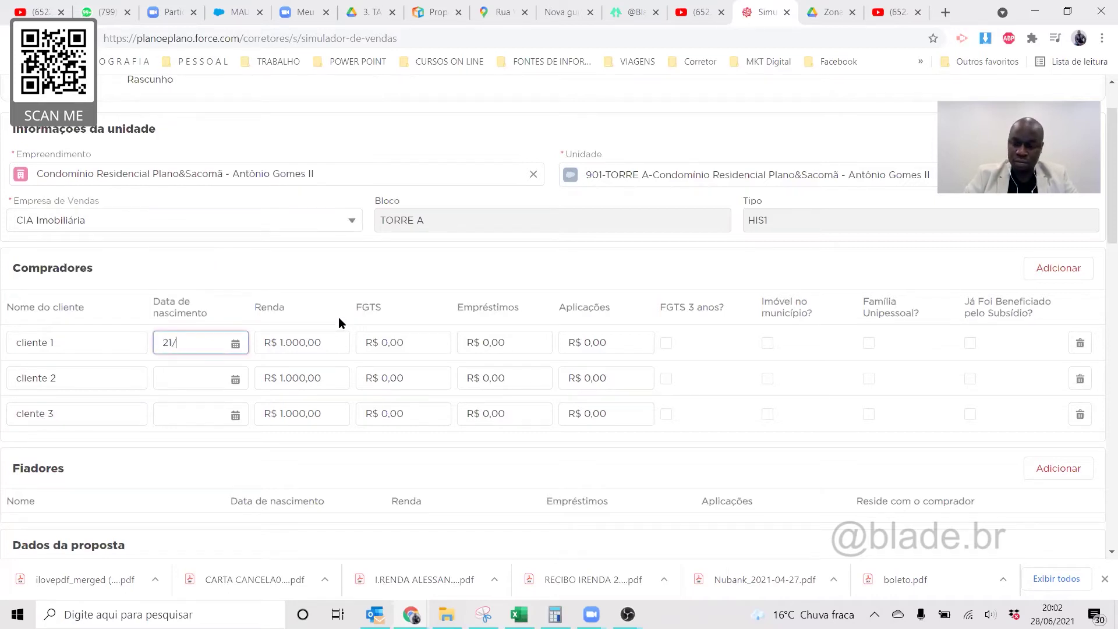
type("01/1985")
left_click(338, 317)
left_click_drag(163, 342, 216, 343)
key("ctrl+c")
left_click(200, 375)
key("ctrl+v")
left_click(179, 406)
key("ctrl+v")
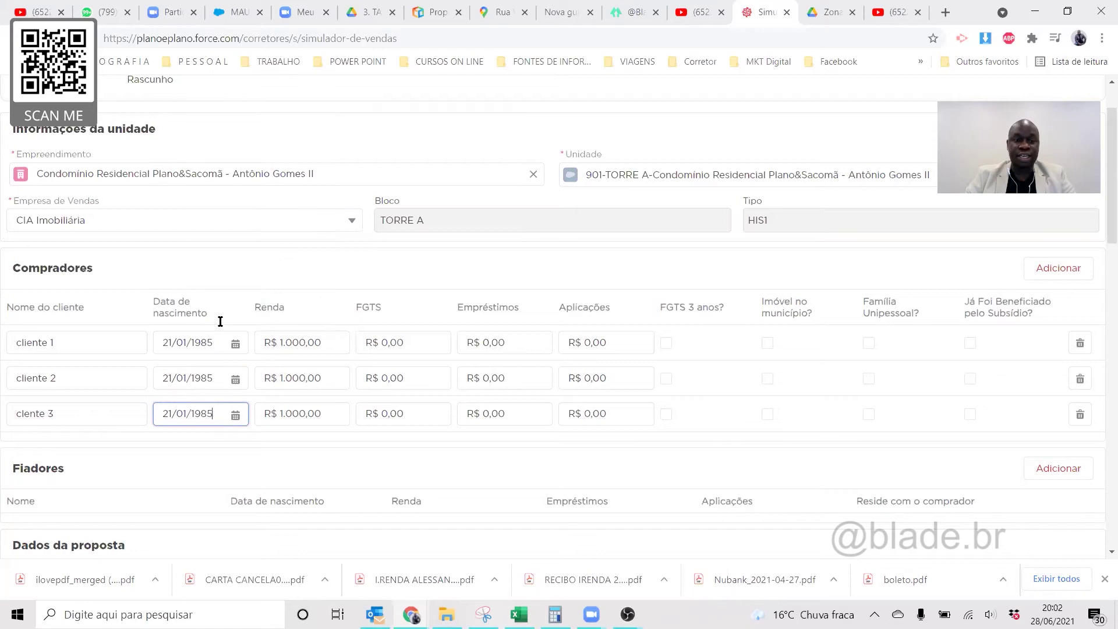
Set the buyers' FGTS to R$ 2.000,00, R$ 200,00 and R$ 50,00 in order, and mark FGTS 3 anos for all three
left_click(408, 340)
type("2000")
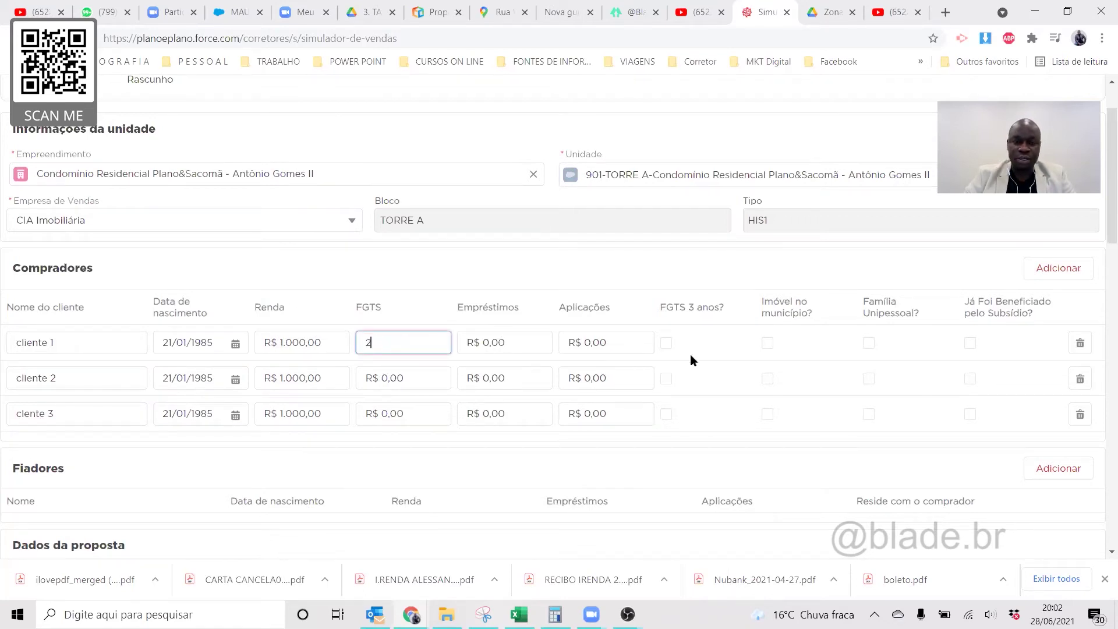
left_click(416, 375)
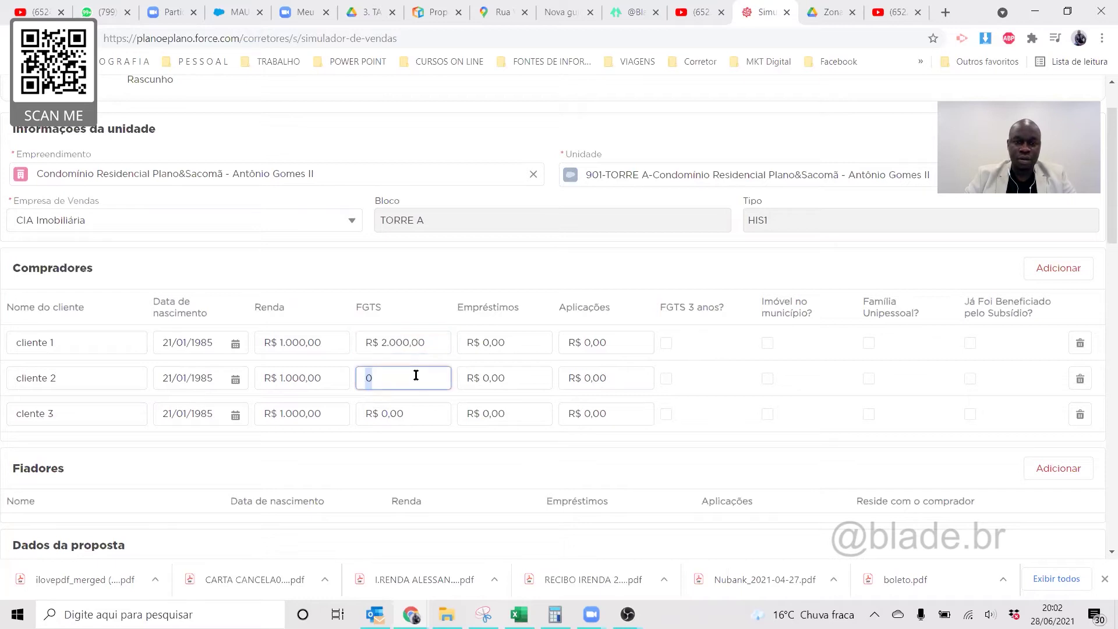
type("2000")
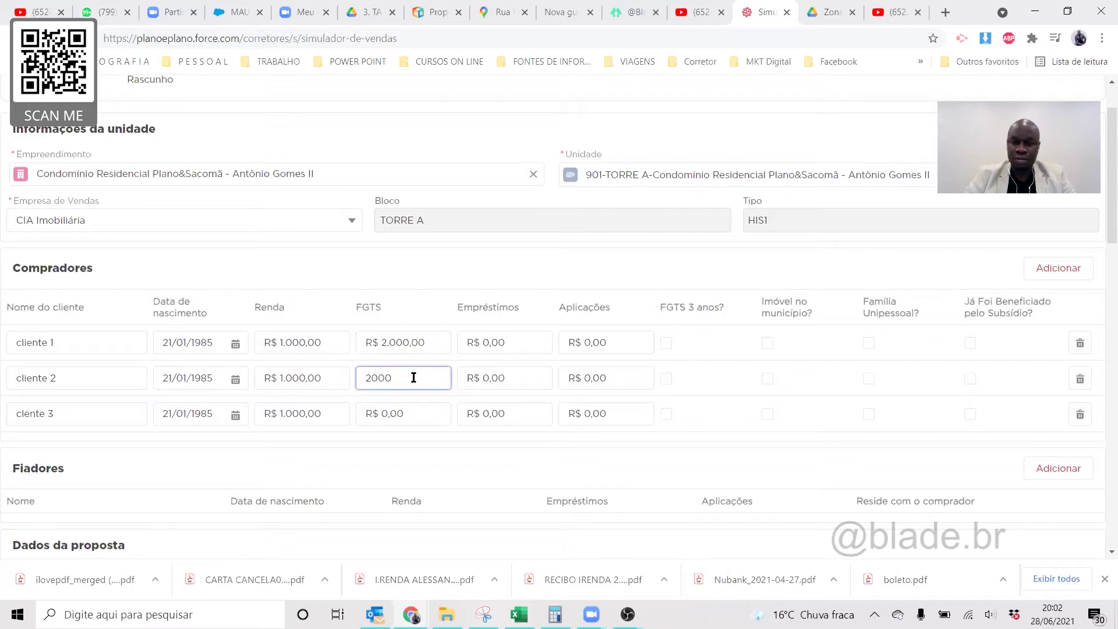
left_click(404, 416)
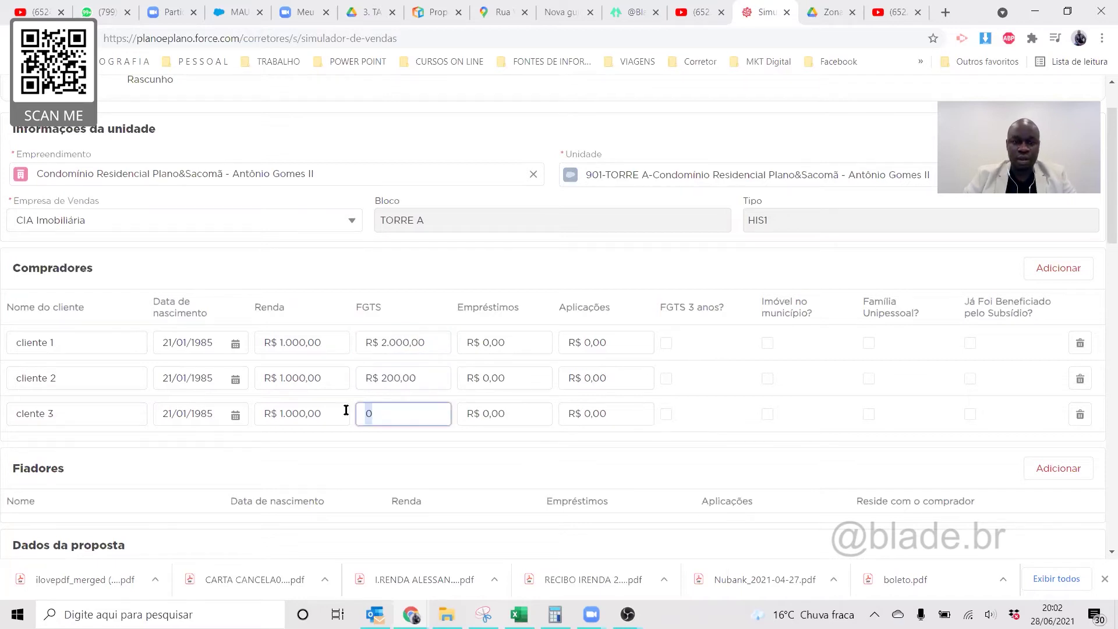
type("50")
left_click(500, 416)
left_click(571, 459)
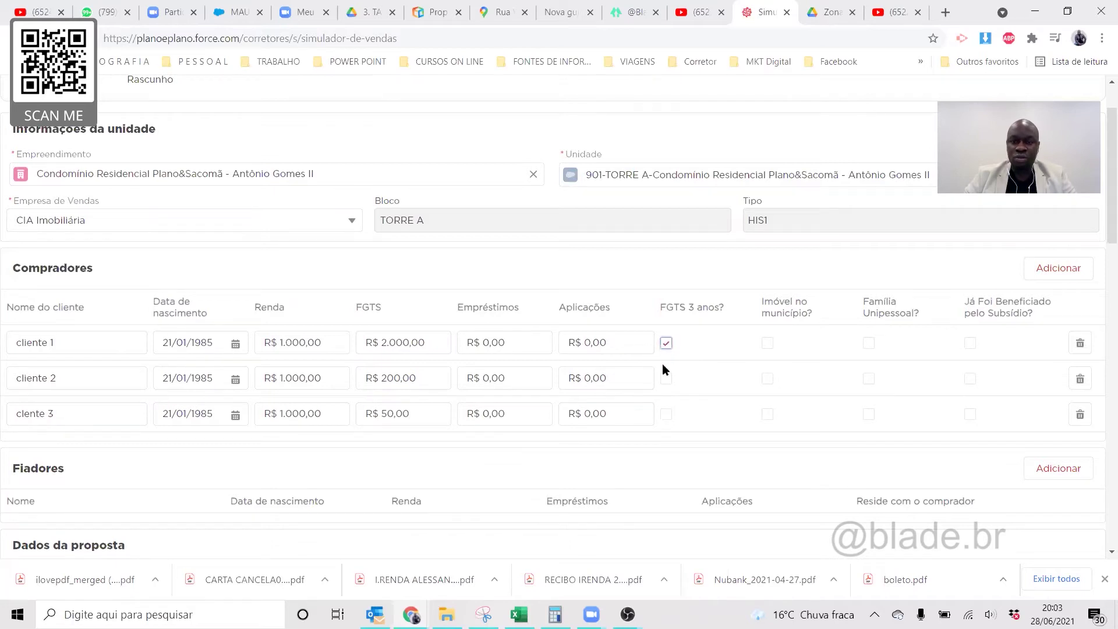
left_click(667, 380)
left_click(665, 415)
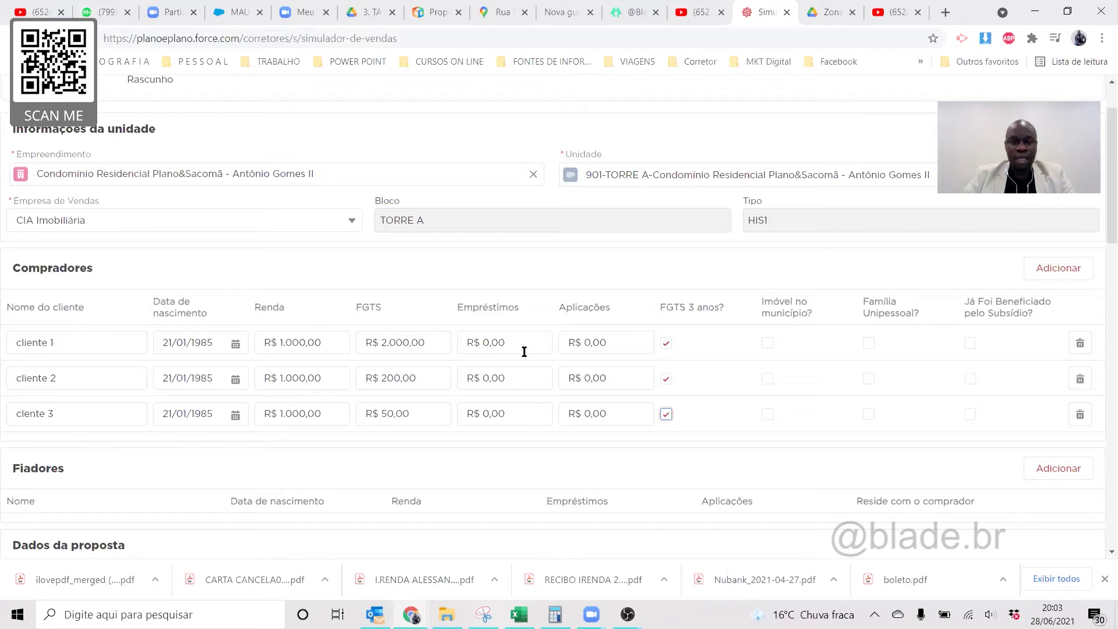
Review the Dados da proposta, highlighting the Renda Líquida and FGTS Informado amounts
scroll(725, 337, "down", 1)
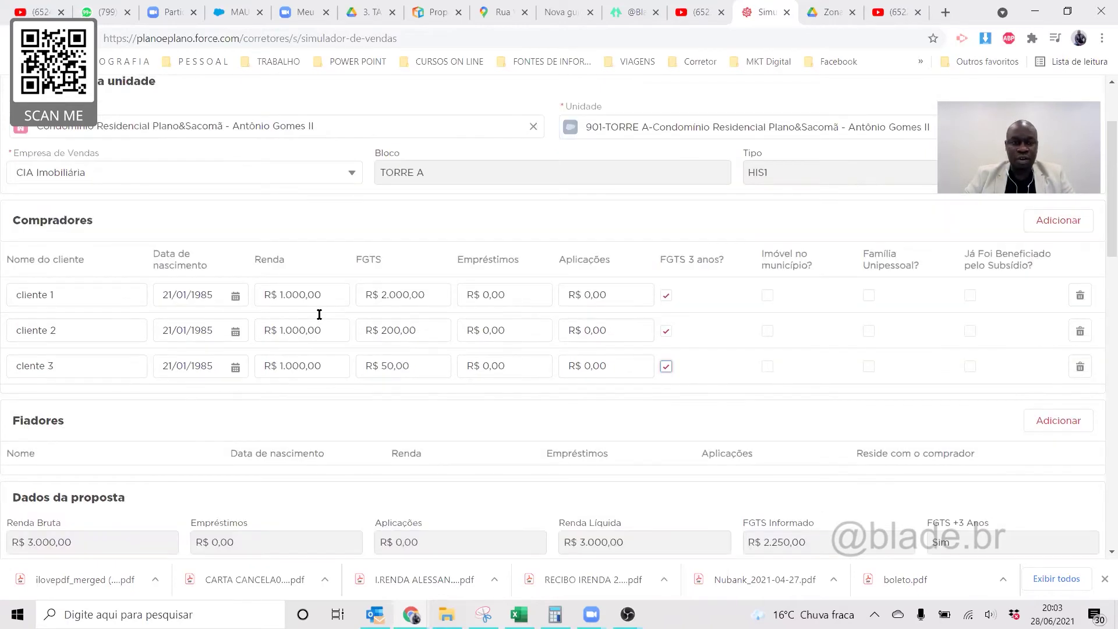
scroll(324, 313, "down", 1)
scroll(34, 247, "down", 2)
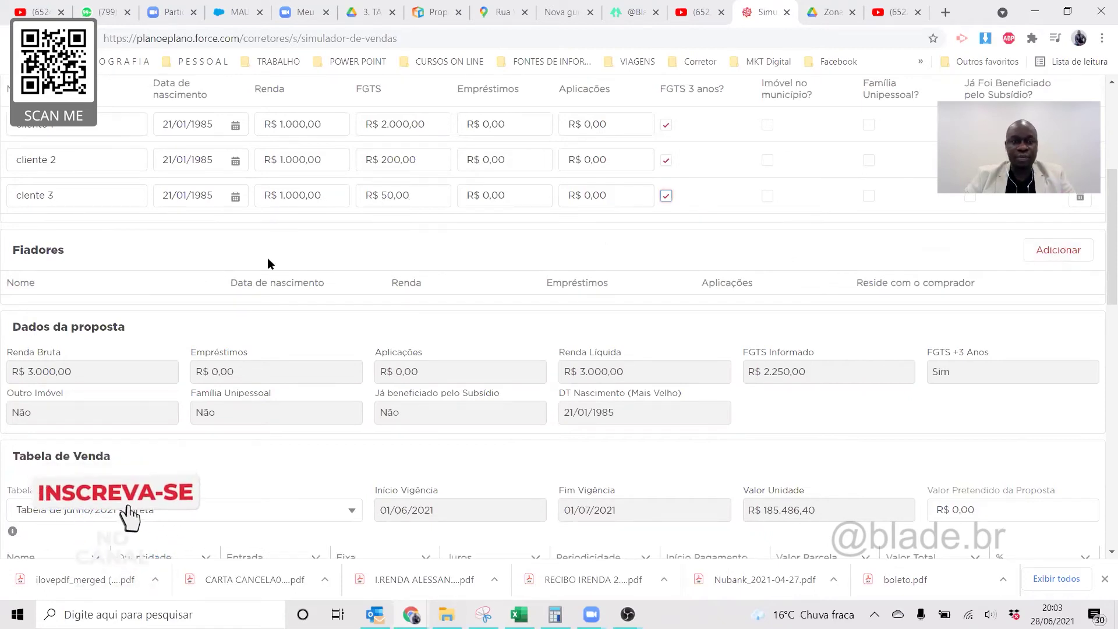
scroll(110, 265, "down", 3)
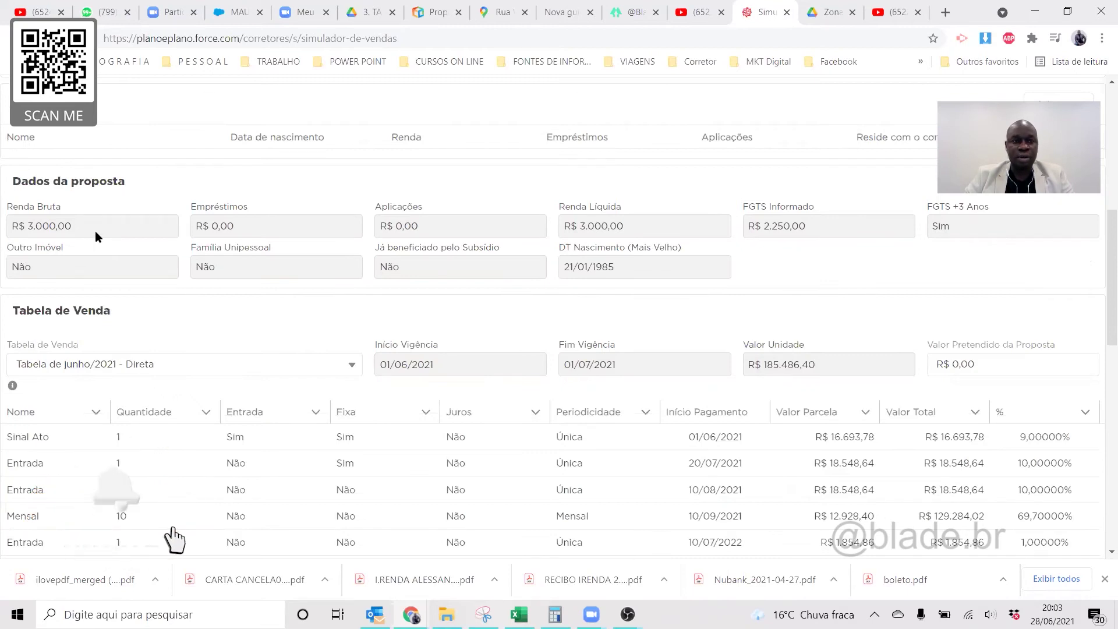
left_click_drag(585, 226, 607, 226)
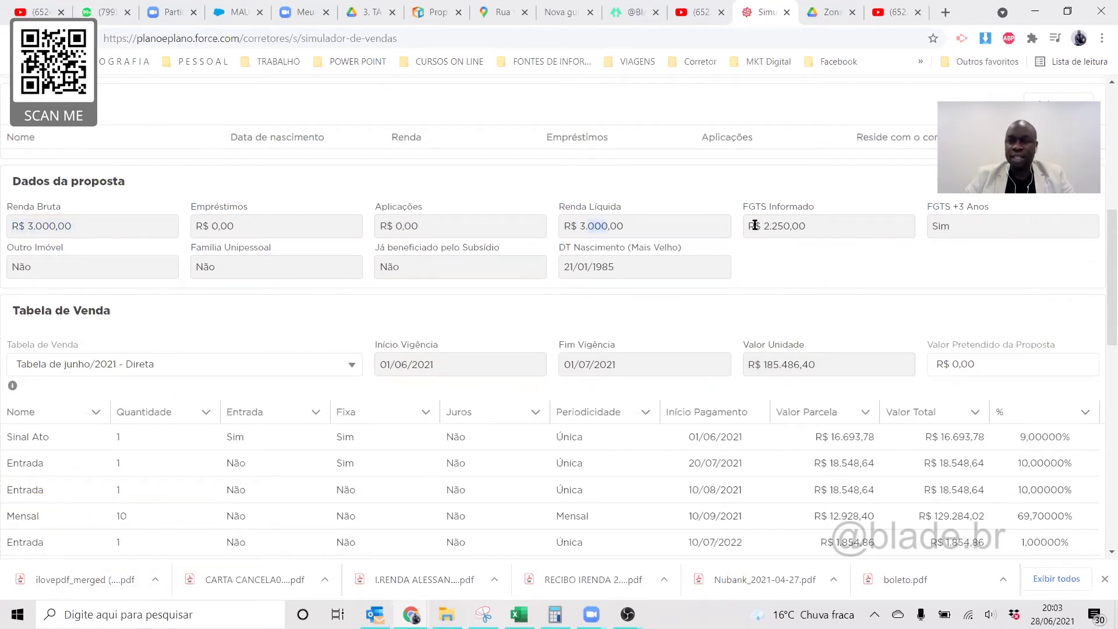
left_click_drag(749, 226, 807, 228)
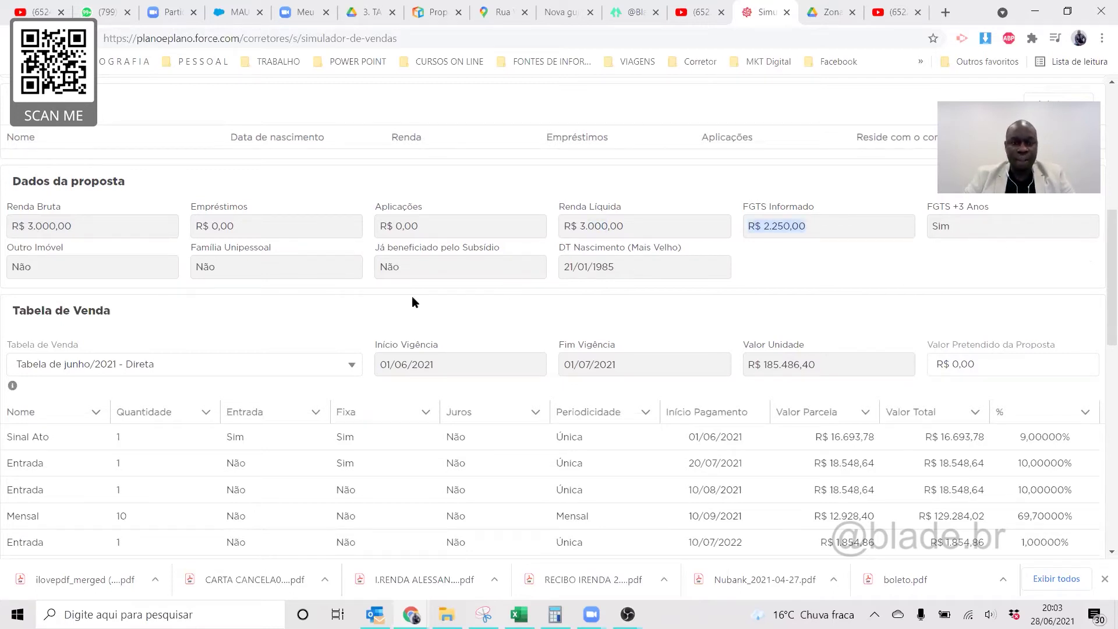
Examine the available Tabela de Venda options and keep Tabela de junho/2021 - Direta selected
scroll(169, 297, "down", 1)
left_click(171, 302)
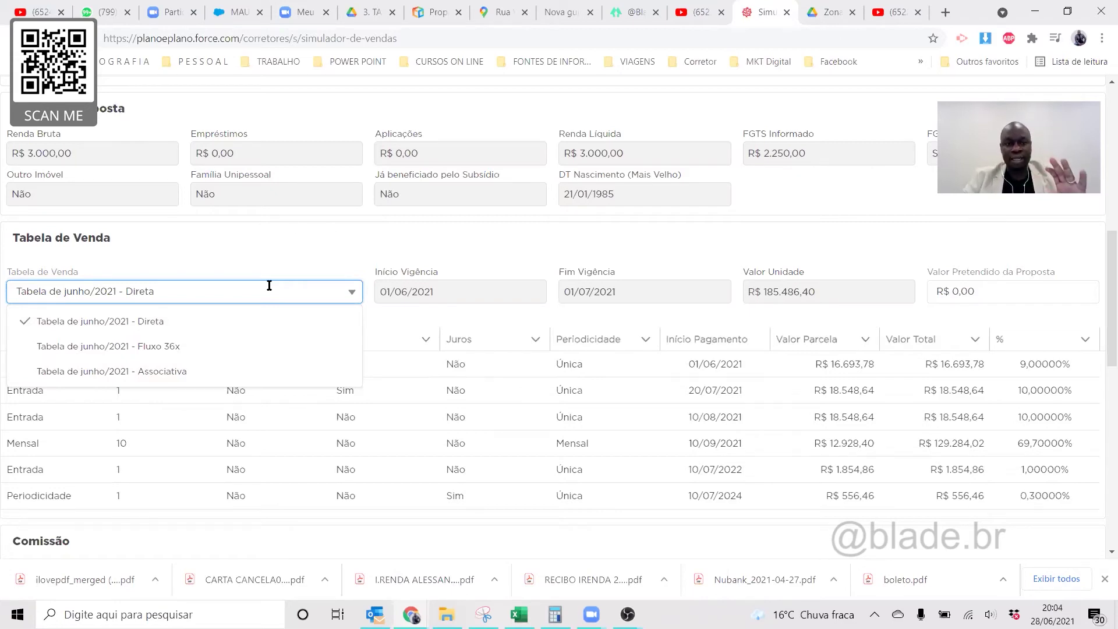
left_click(344, 254)
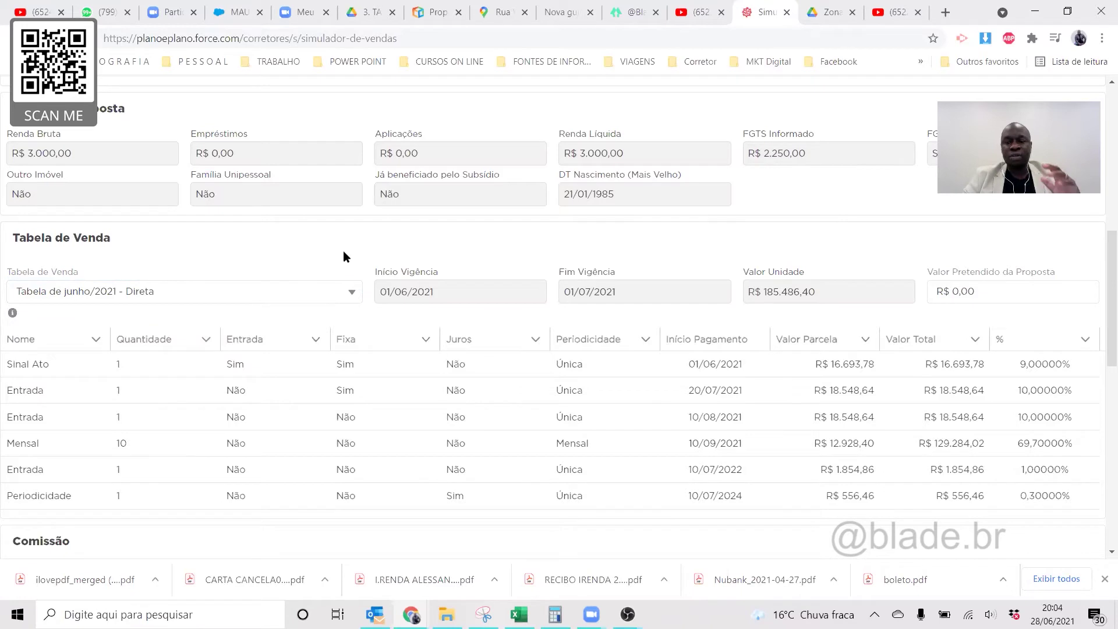
left_click(171, 293)
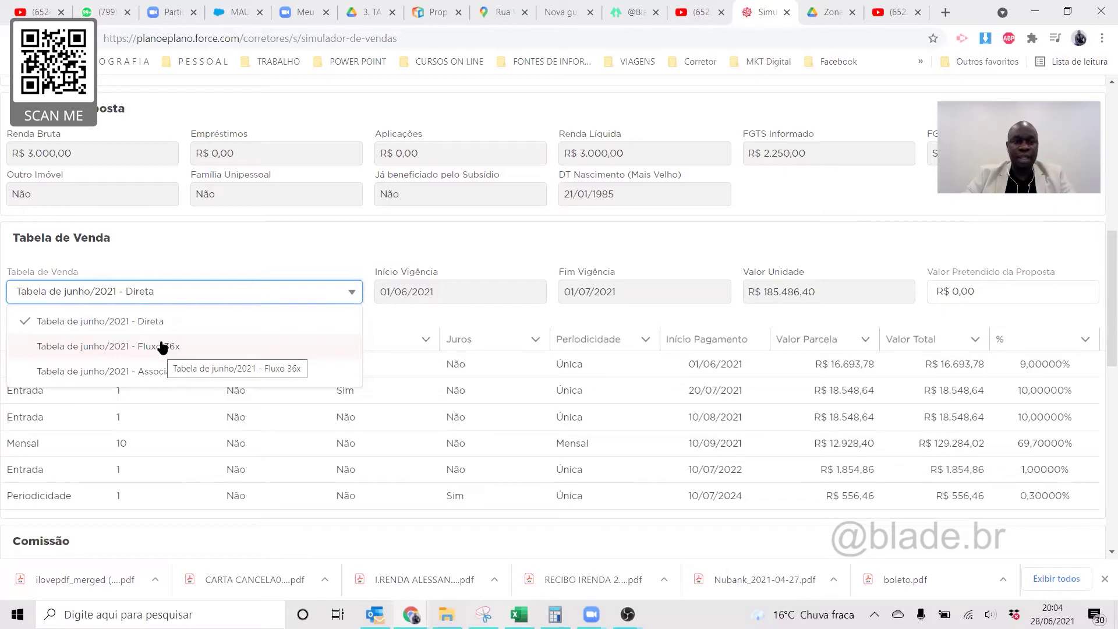
left_click(164, 320)
Look up the discounted value for floors 9º e 10º, finals 1, 6, 7 e 12, in the Sacomã price table's TORRE A section
left_click(999, 286)
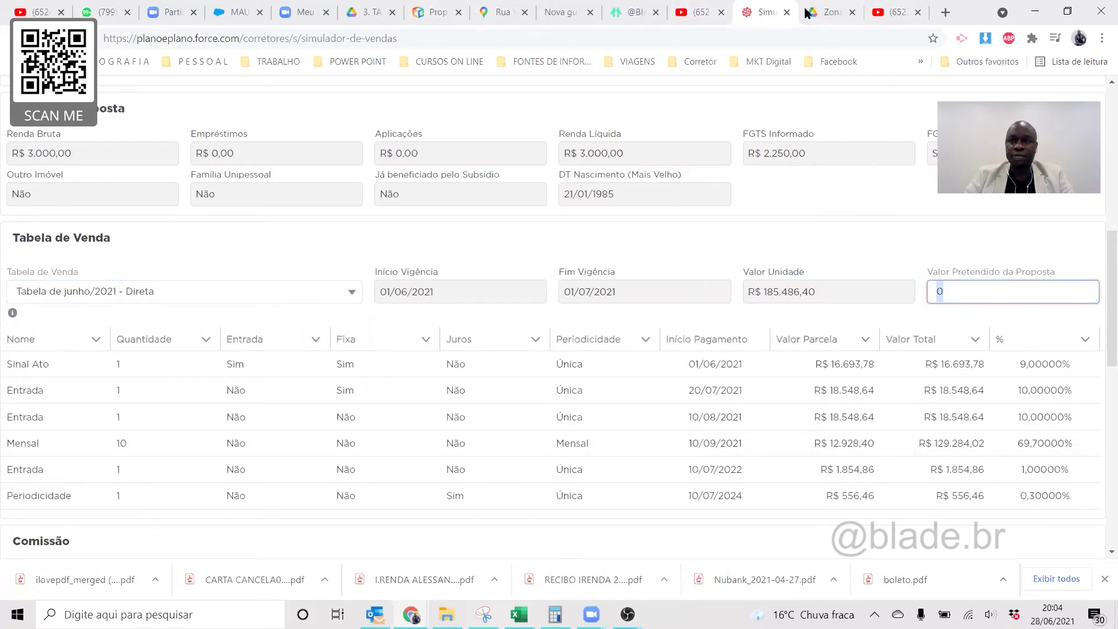
left_click(825, 13)
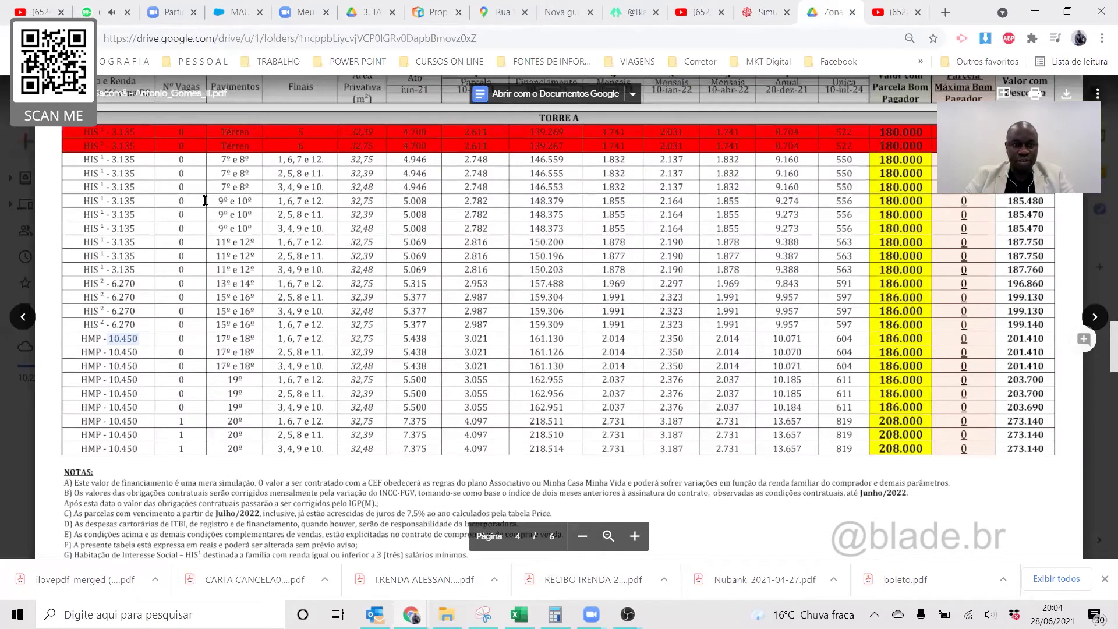
left_click_drag(217, 200, 278, 201)
left_click(279, 201)
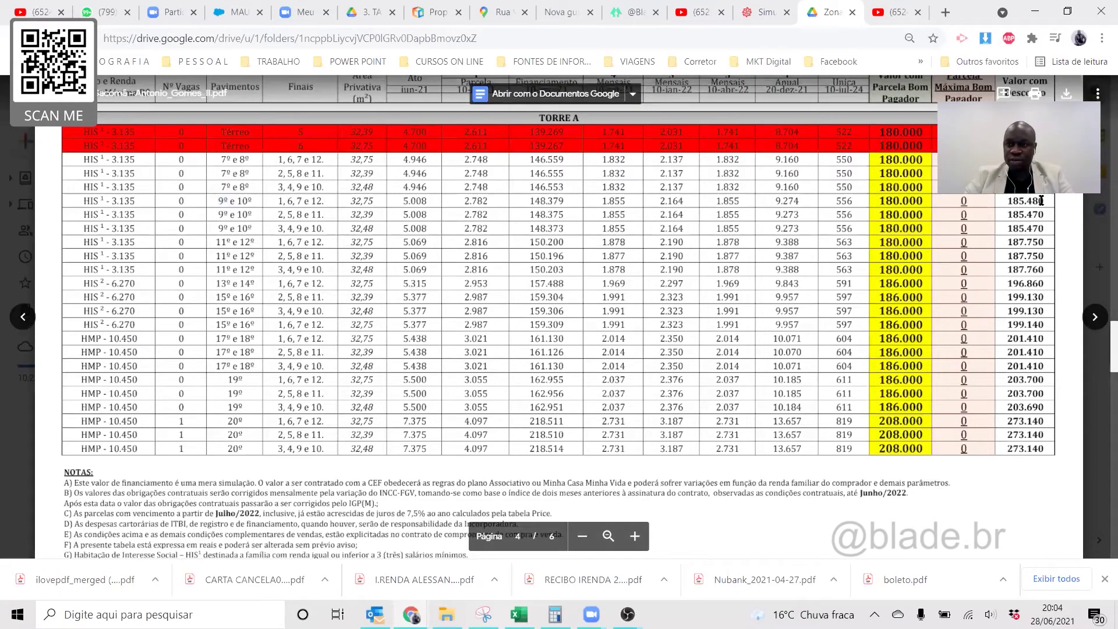
Copy the 185.480 discounted value from the Sacomã price table into Valor Pretendido da Proposta in the simulator
left_click_drag(1046, 201, 1013, 201)
key("ctrl+c")
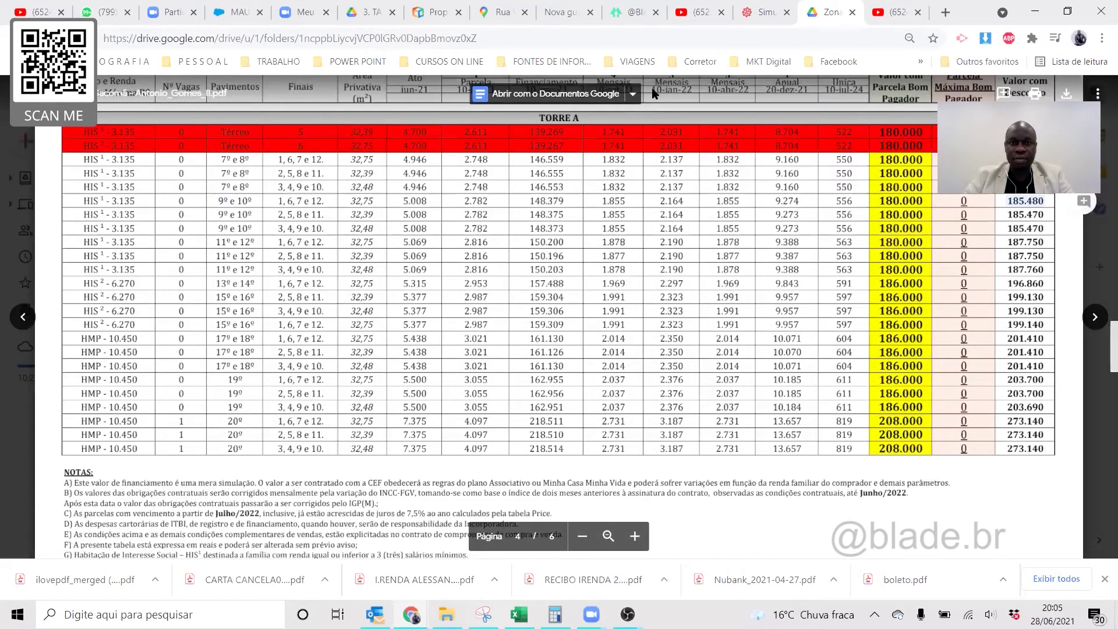
key("ctrl+shift+Tab")
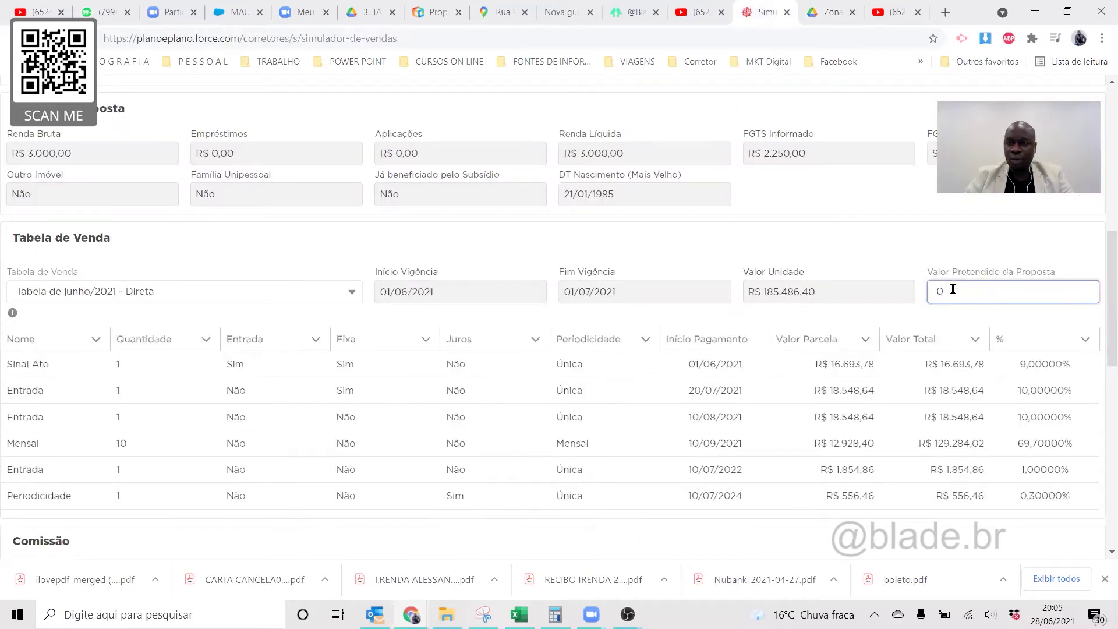
key("ctrl+v")
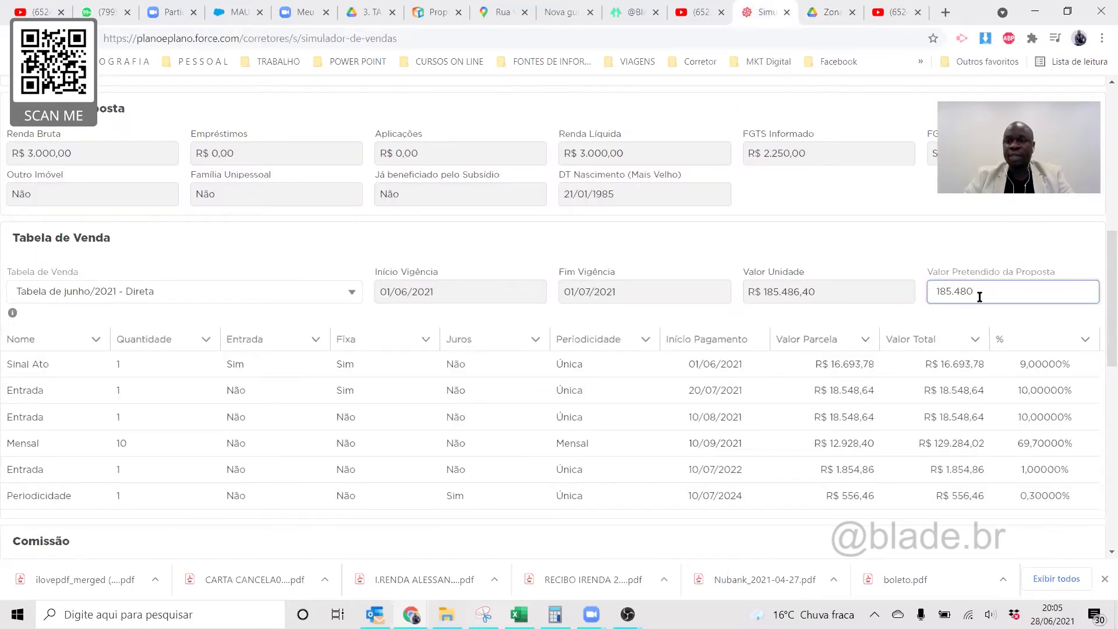
left_click(988, 262)
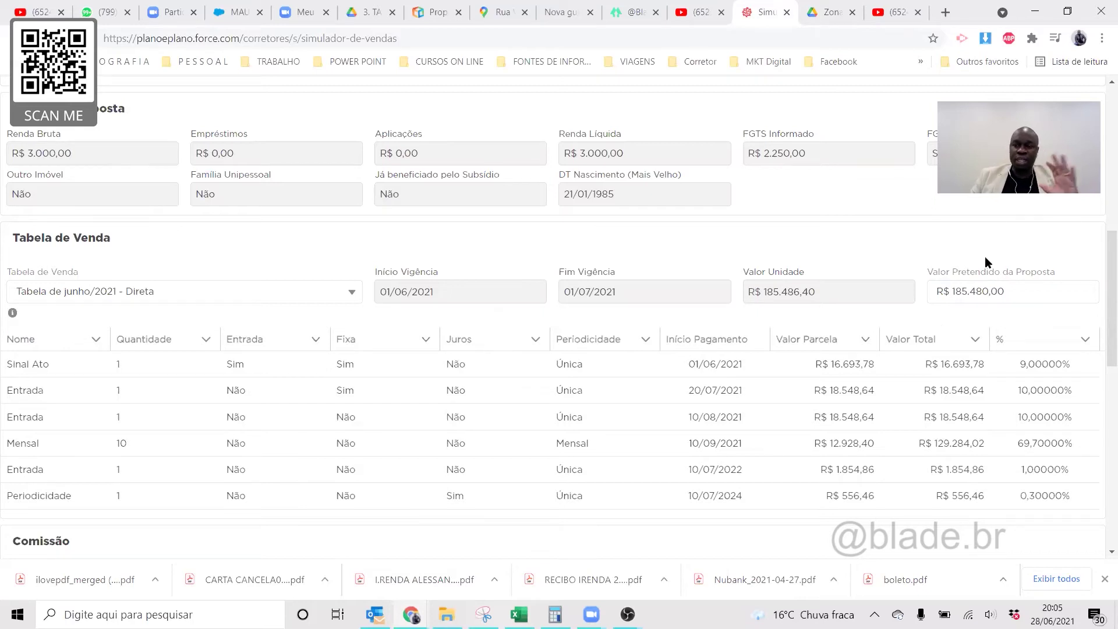
Try R$ 155.480,00 as the Valor Pretendido da Proposta and restore it to R$ 185.480,00
left_click(956, 295)
left_click(945, 293)
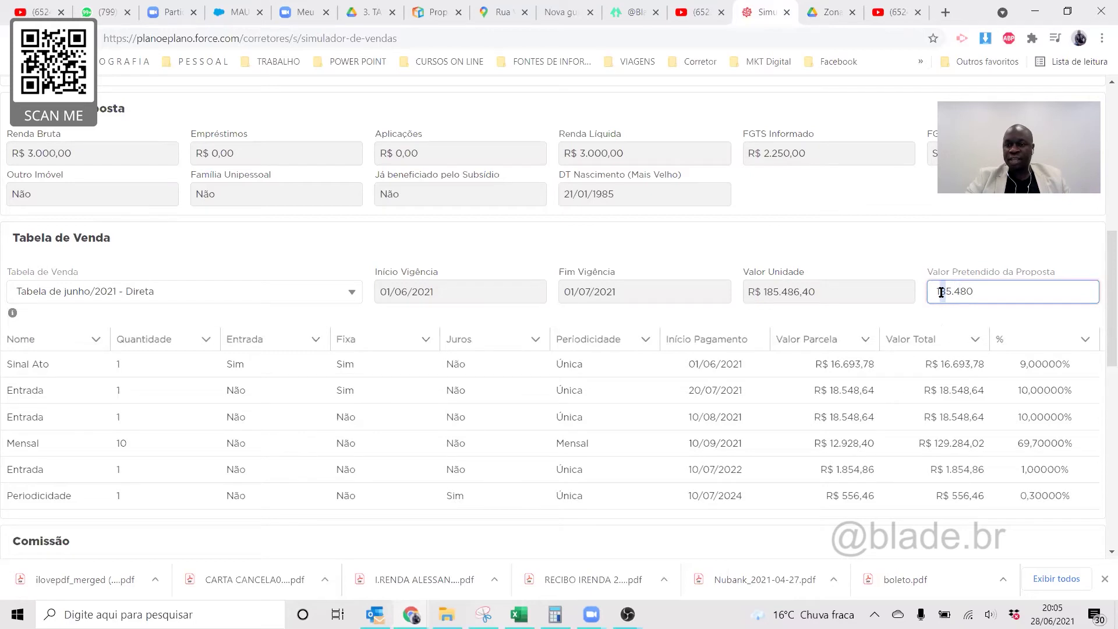
type("5")
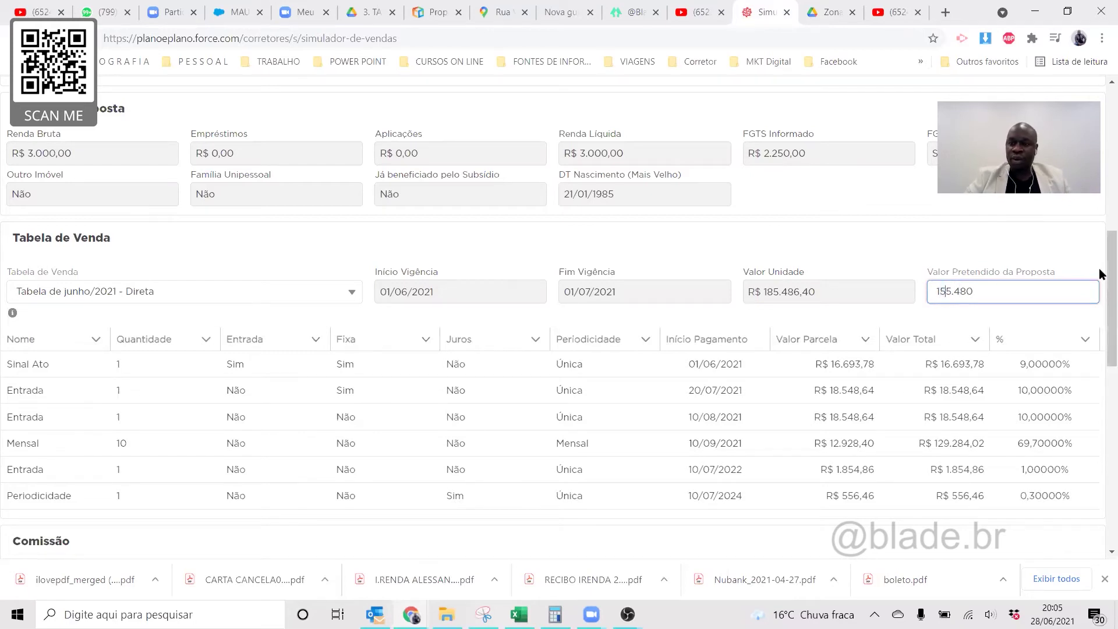
left_click(1005, 241)
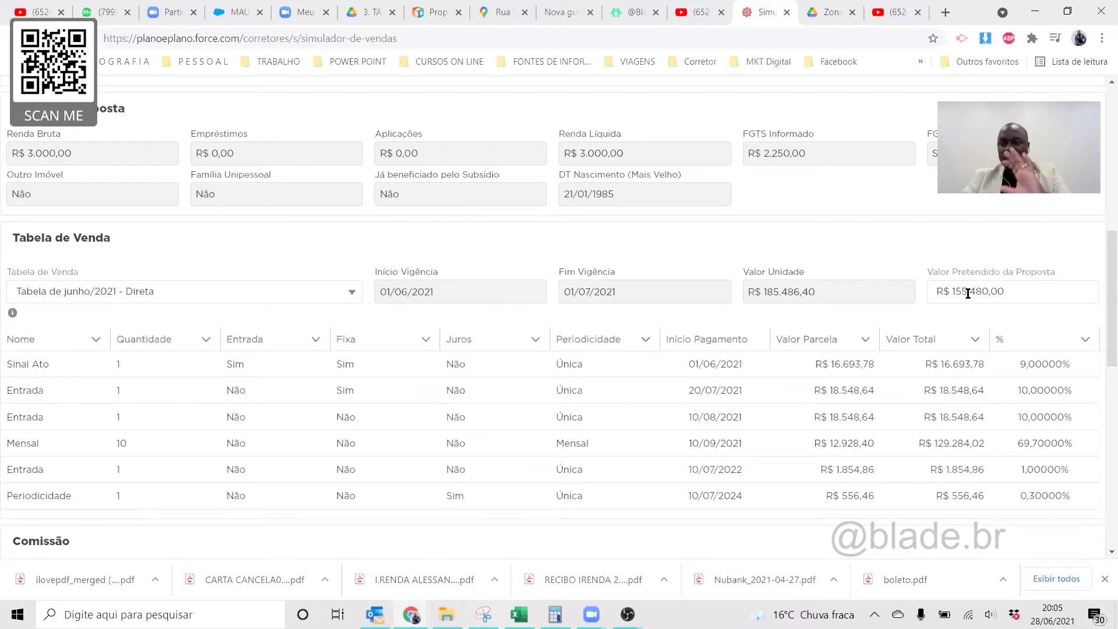
left_click(956, 290)
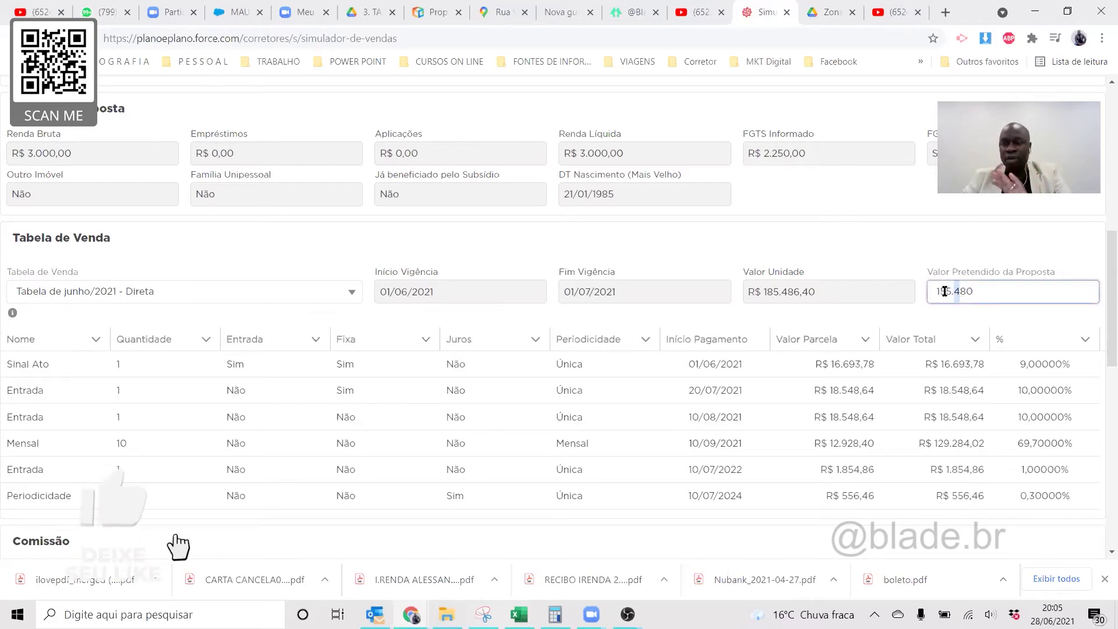
type("8")
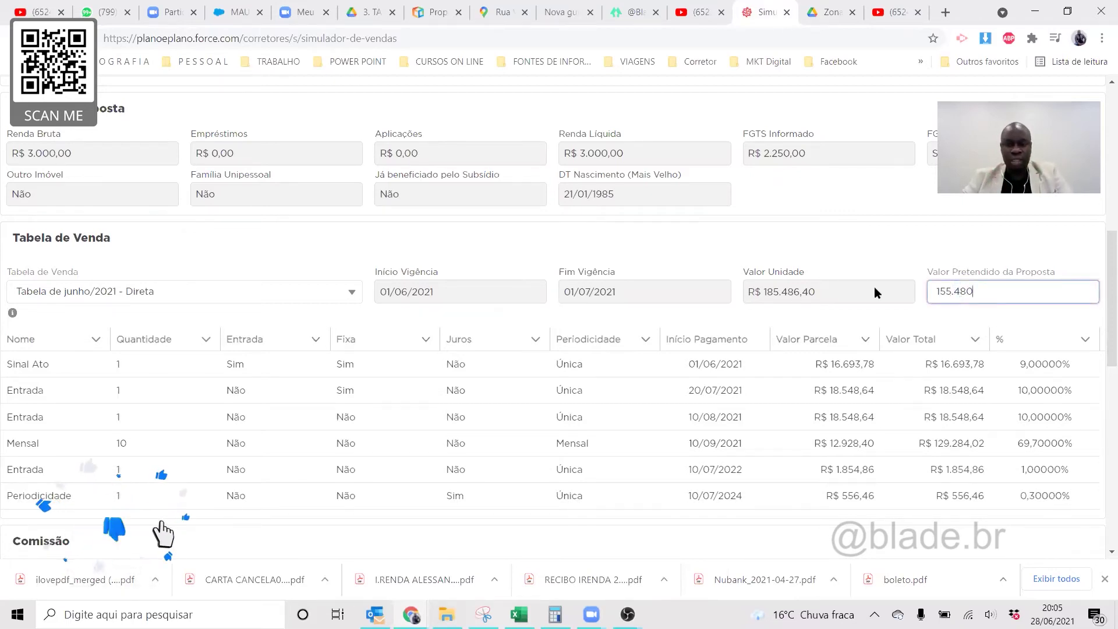
left_click(690, 317)
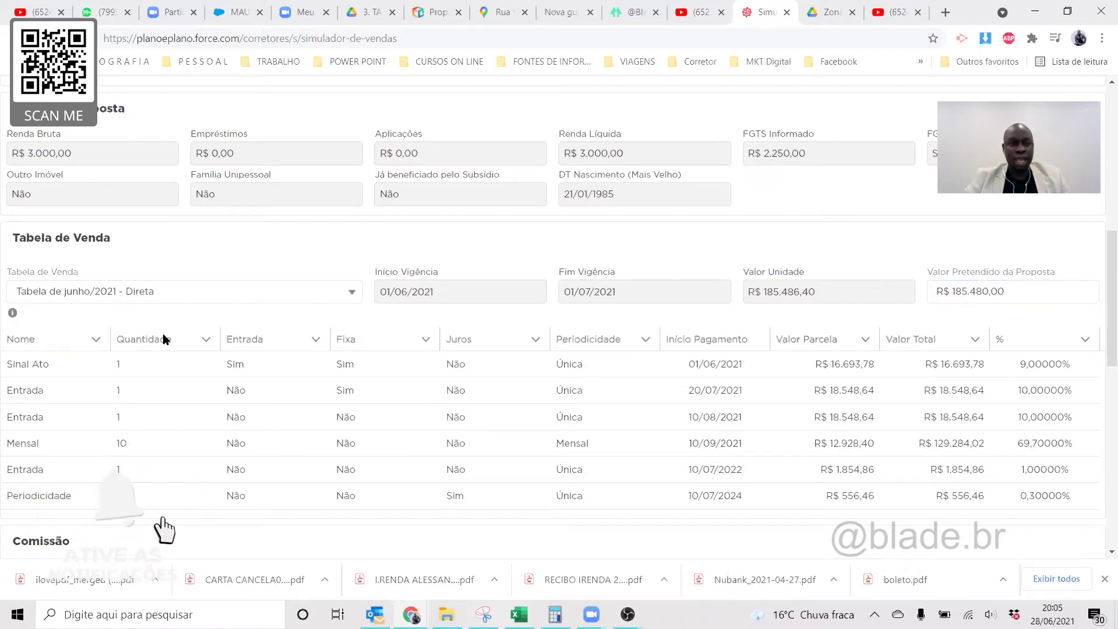
Switch the Tabela de Venda to Tabela de junho/2021 - Associativa
left_click(193, 292)
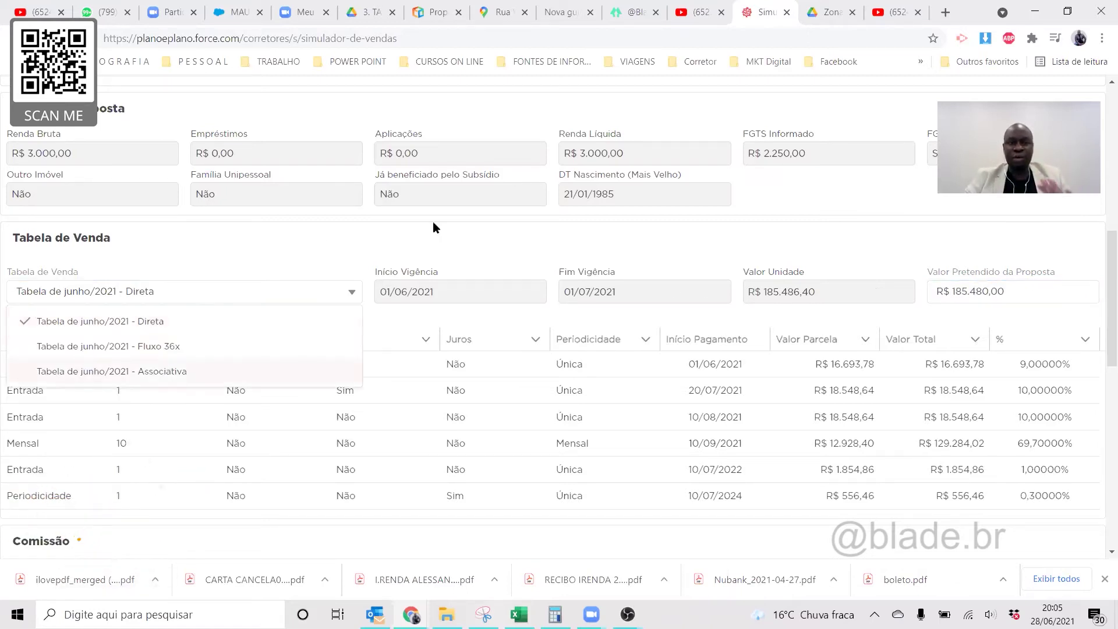
key("Return")
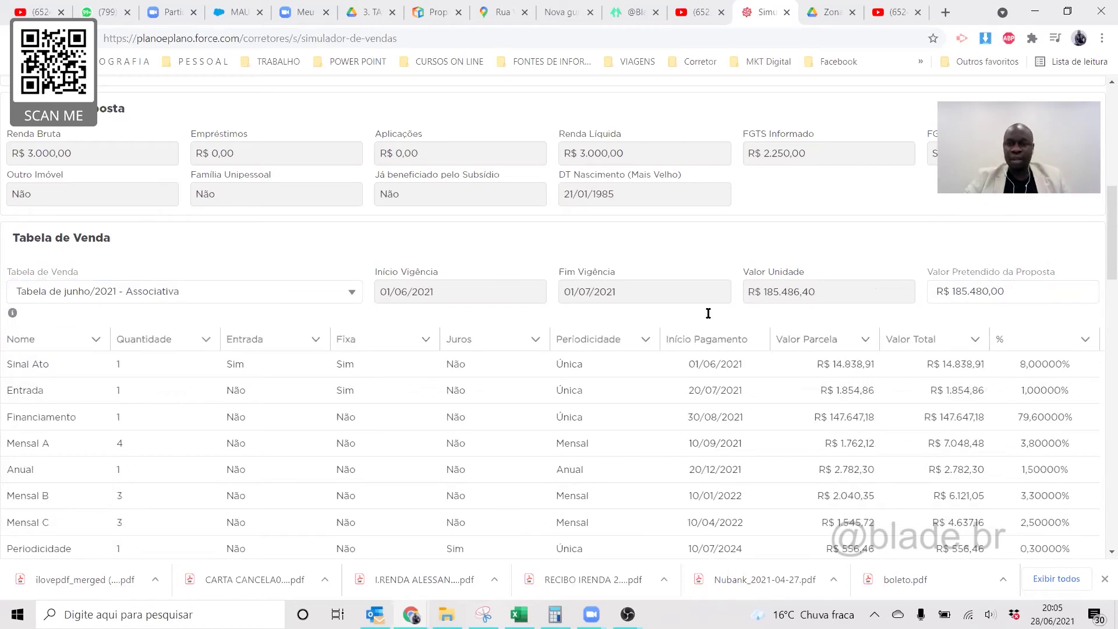
Review the Financiamento section, highlighting the financed value, subsidy, maximum installment, term, FGTS and Parcela de Financiamento
scroll(705, 312, "down", 3)
scroll(701, 311, "down", 6)
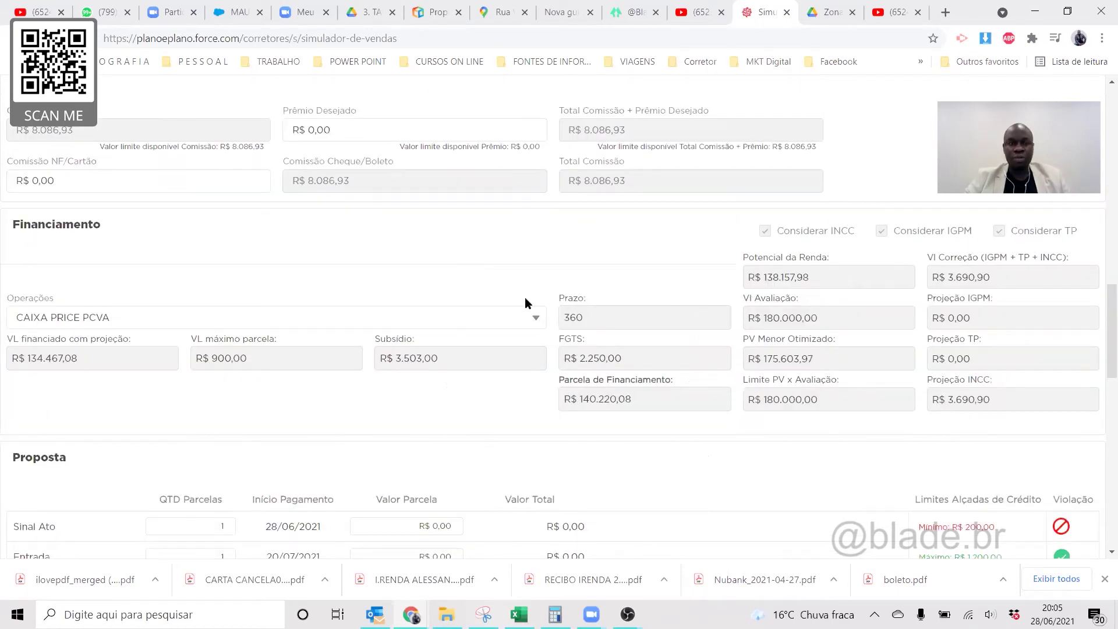
scroll(525, 302, "down", 1)
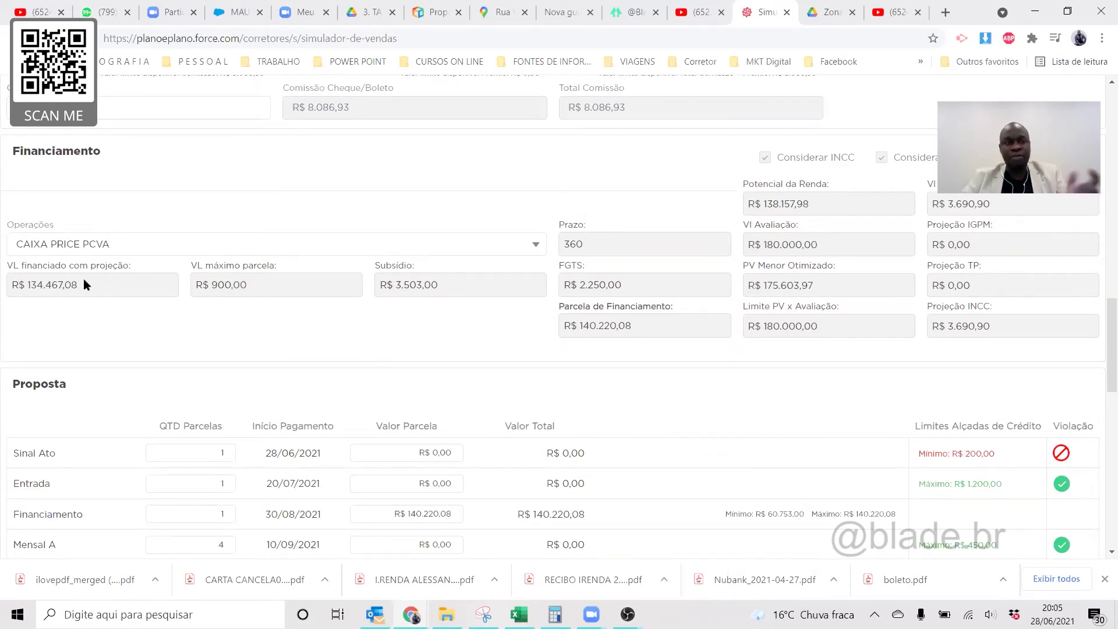
left_click_drag(28, 287, 27, 288)
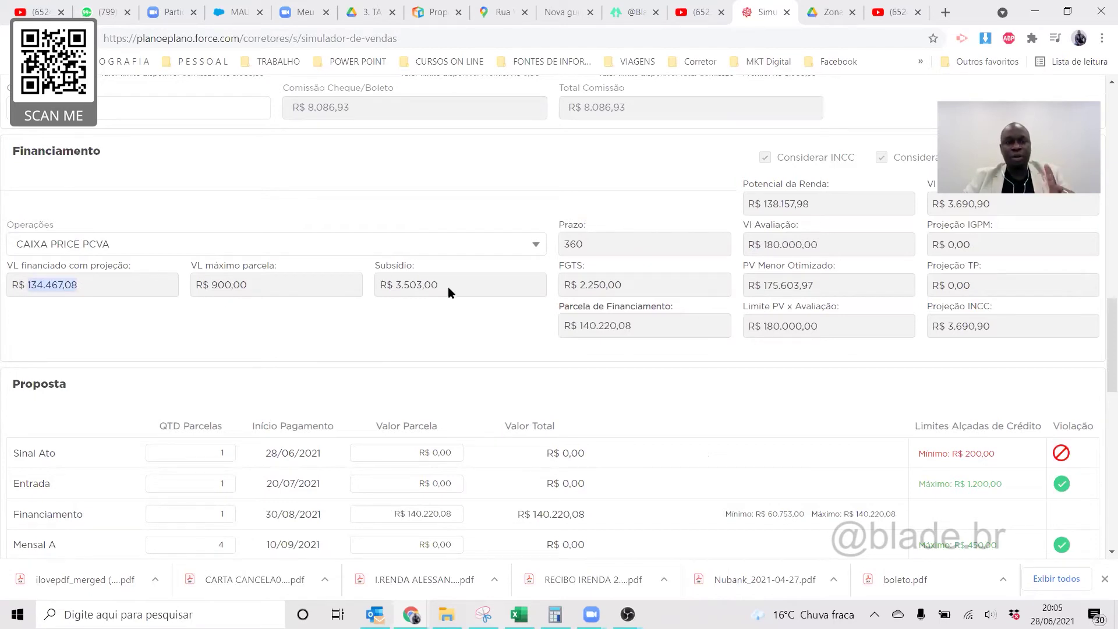
double_click(414, 286)
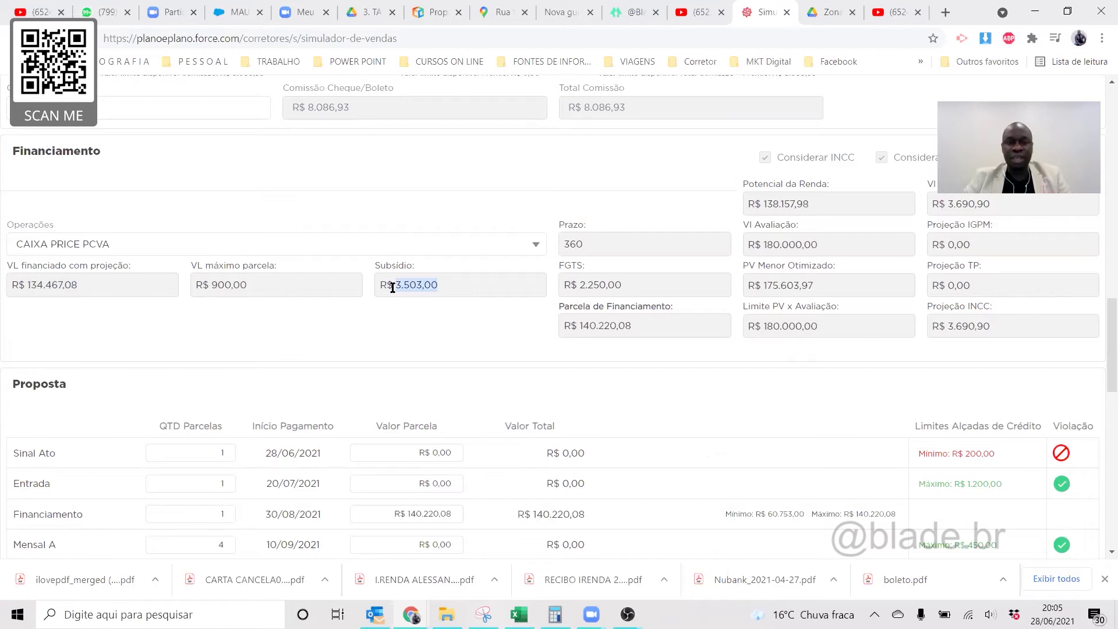
left_click_drag(245, 285, 217, 285)
left_click(245, 283)
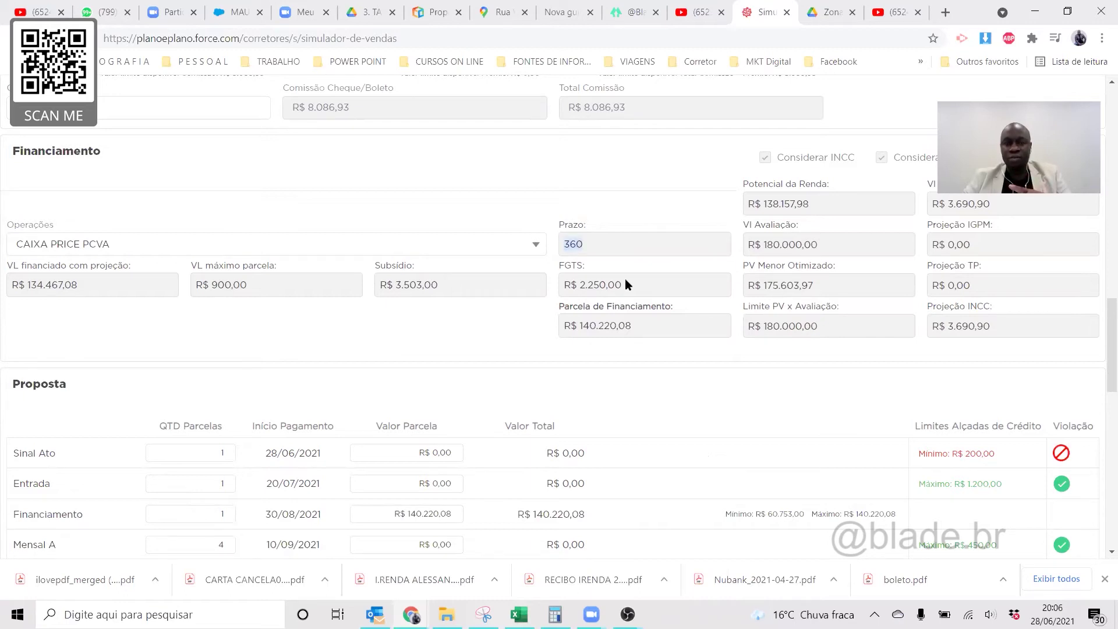
left_click_drag(622, 285, 571, 285)
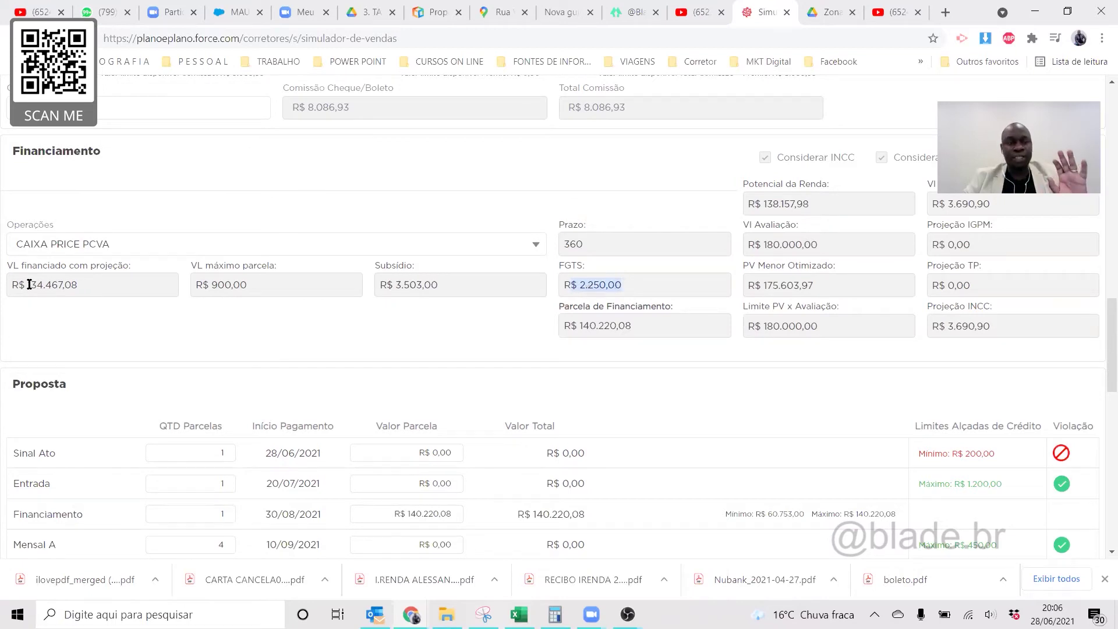
double_click(85, 276)
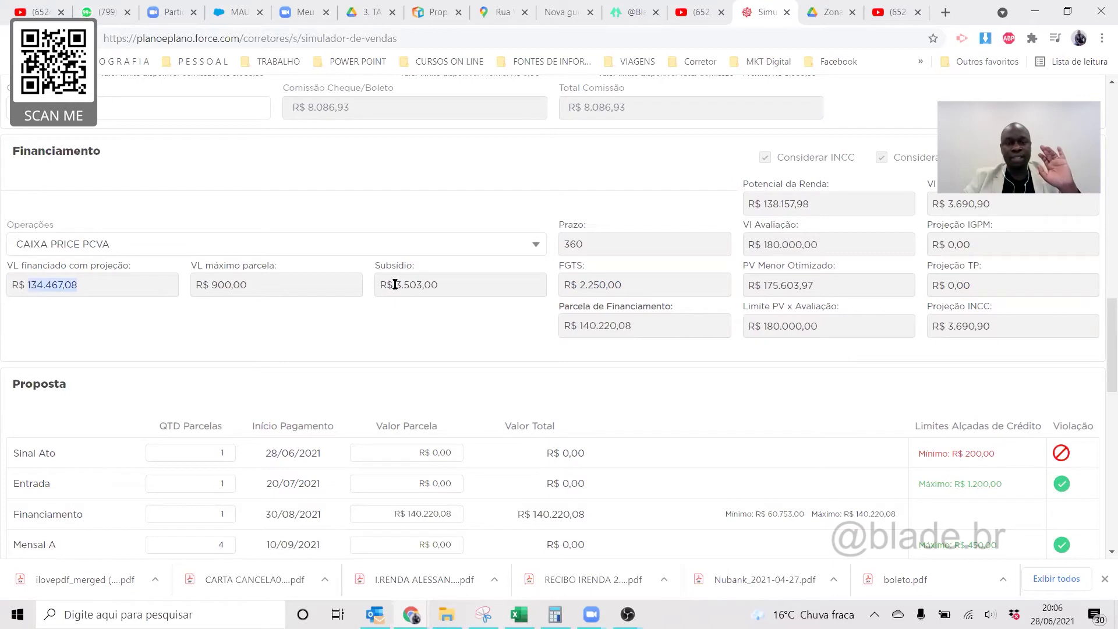
double_click(432, 284)
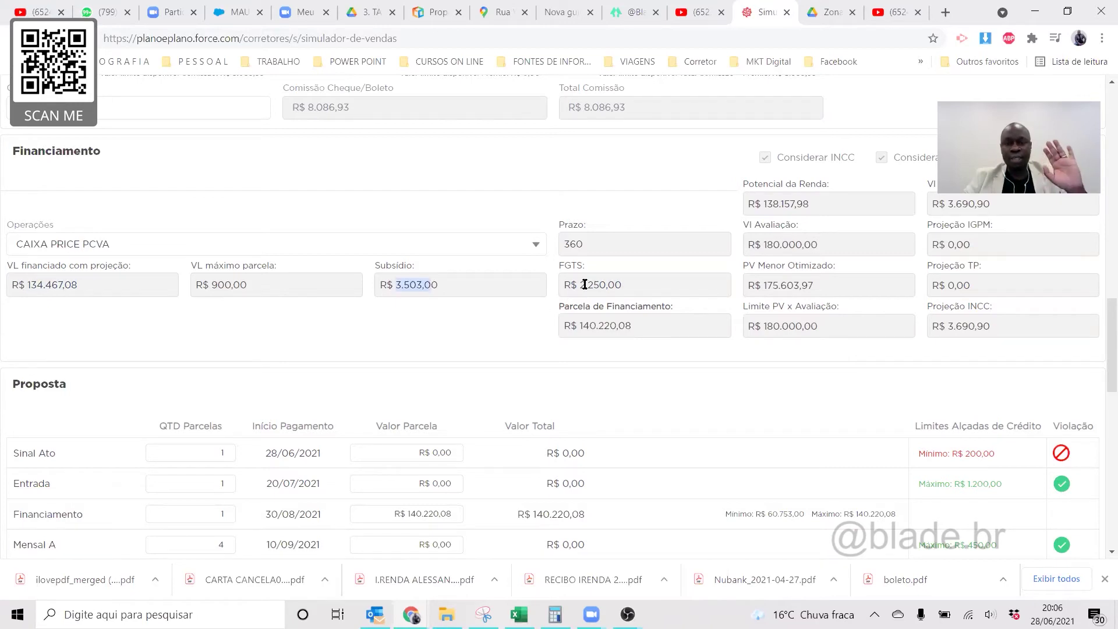
left_click_drag(585, 285, 607, 284)
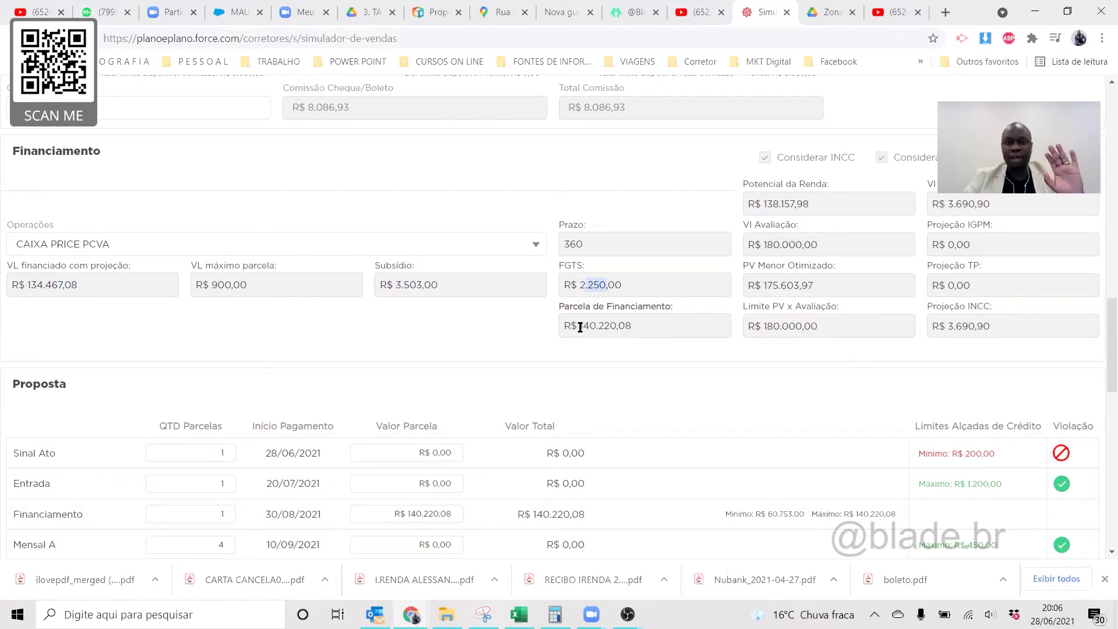
left_click_drag(626, 328, 378, 357)
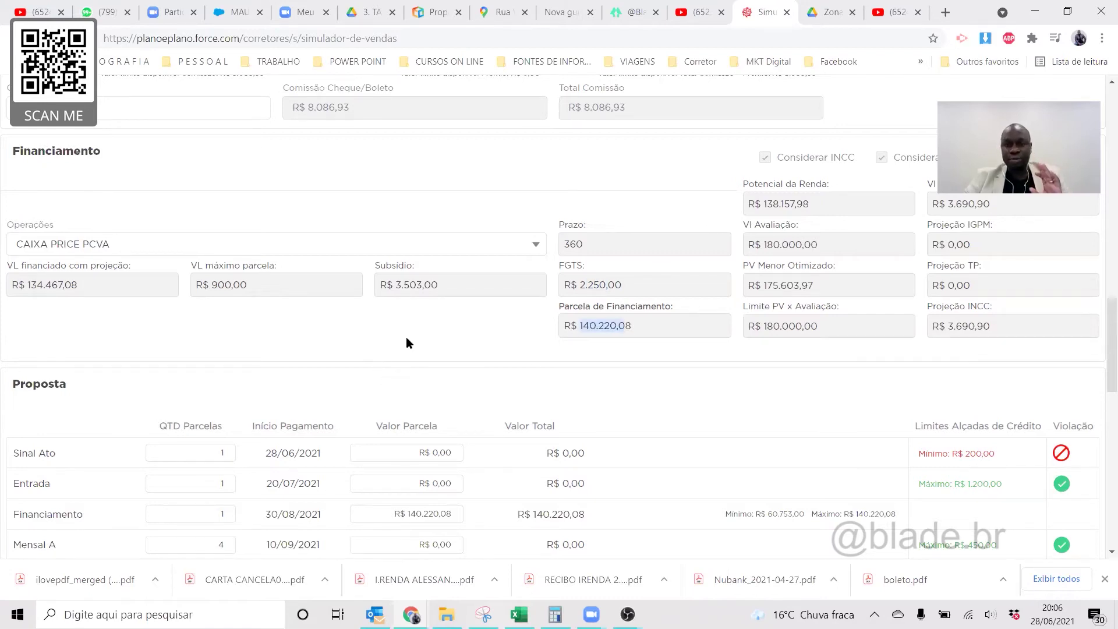
Examine the Proposta's maximum financing, missing amount and credit limits, and the Evolução teórica de Juros de Obra table
scroll(474, 333, "down", 2)
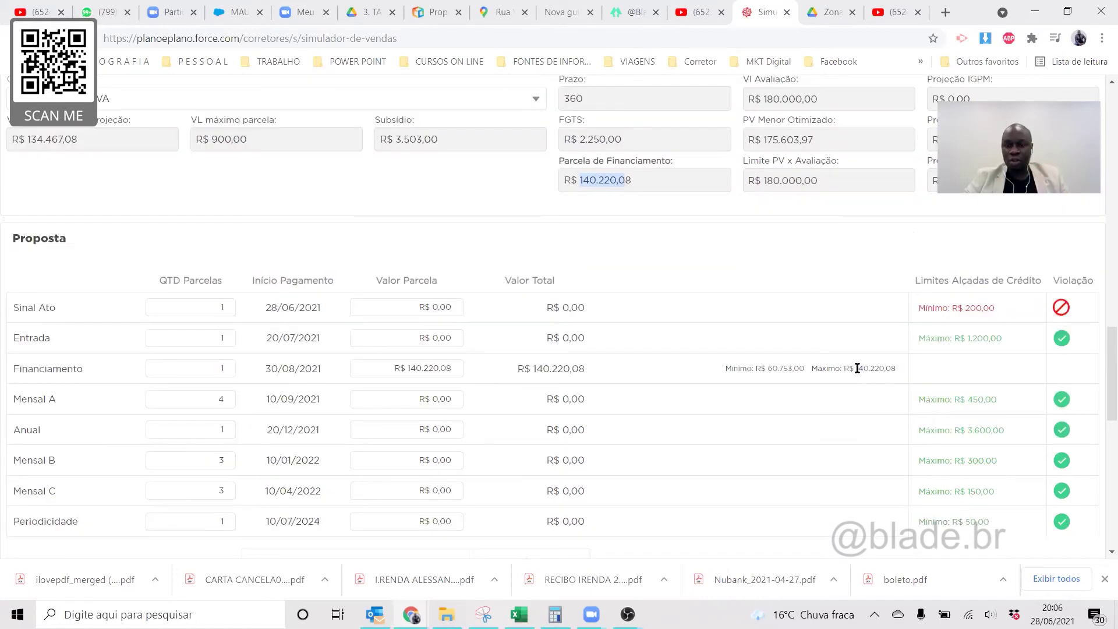
double_click(889, 368)
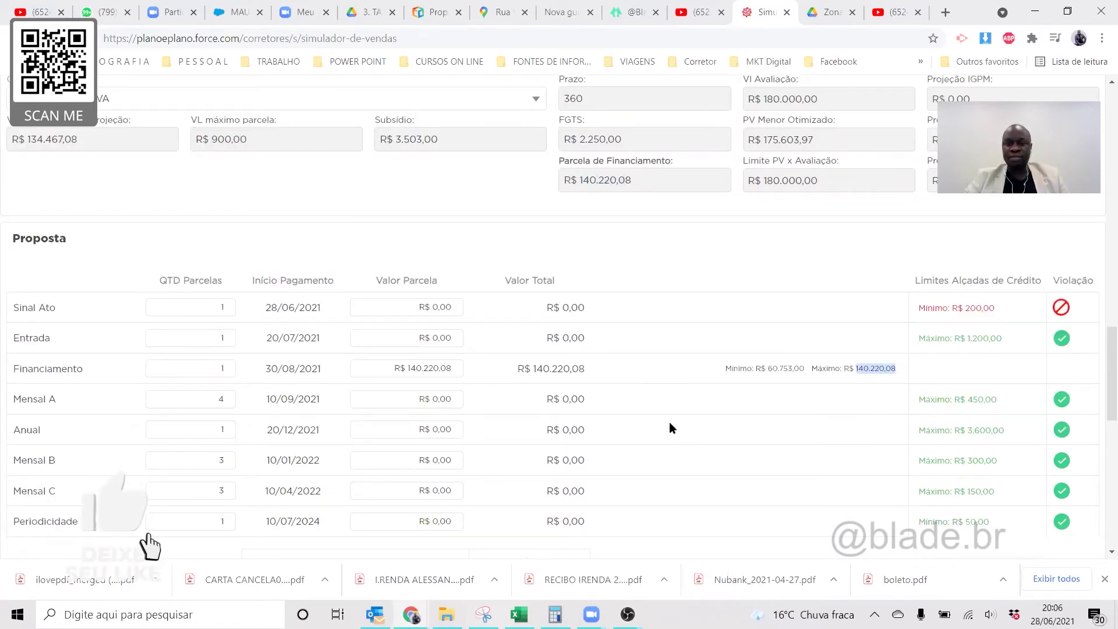
scroll(669, 422, "down", 1)
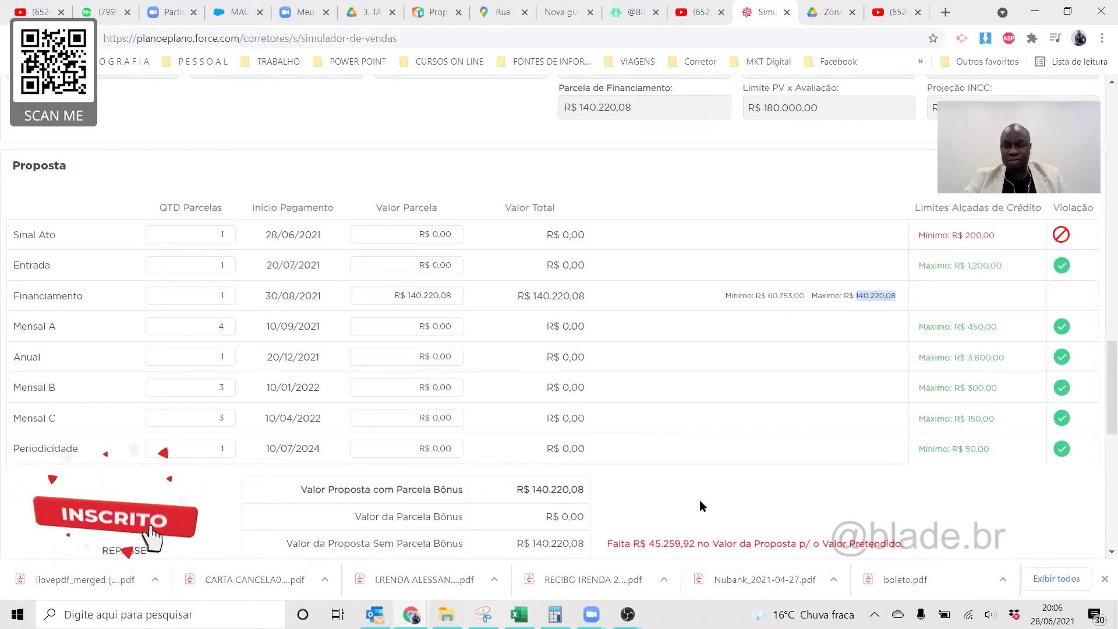
left_click_drag(648, 543, 695, 543)
left_click(719, 476)
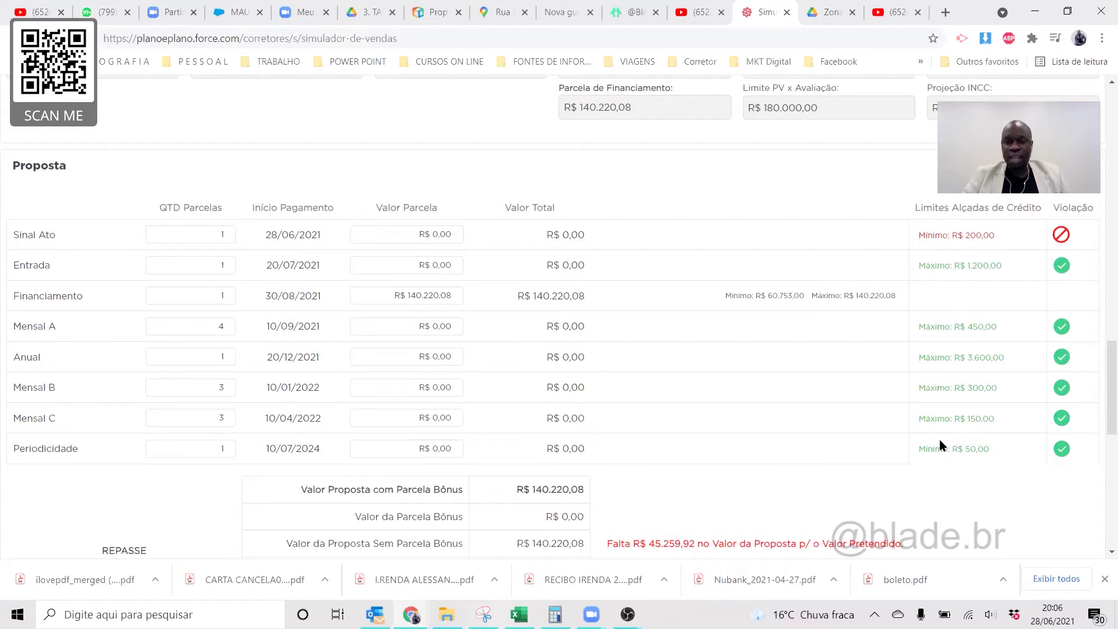
left_click_drag(1100, 362, 1102, 470)
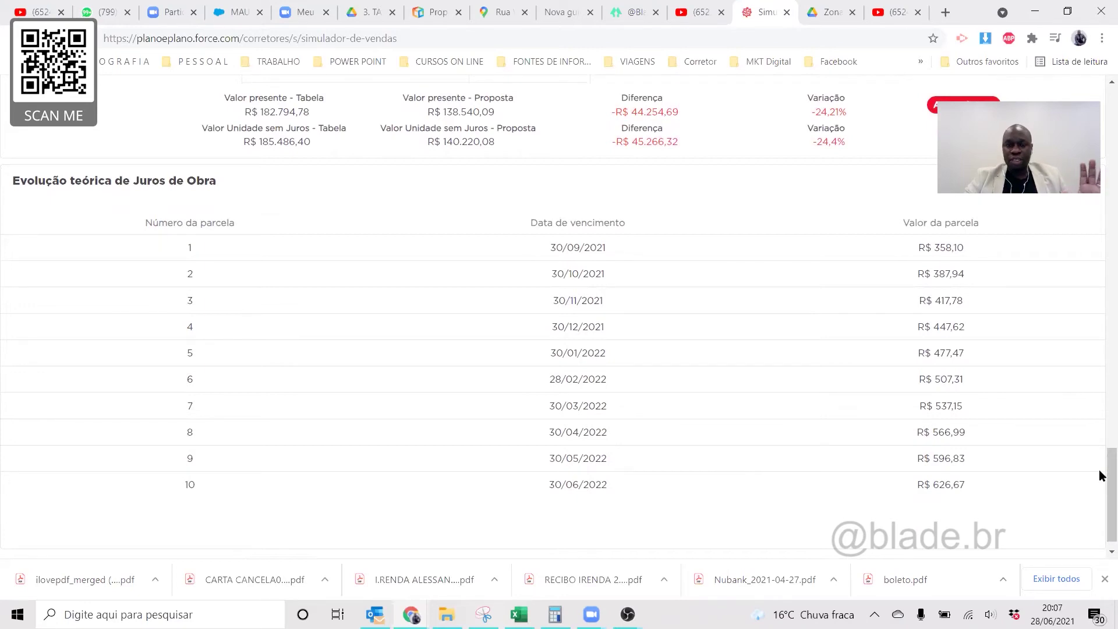
left_click_drag(1099, 469, 1099, 374)
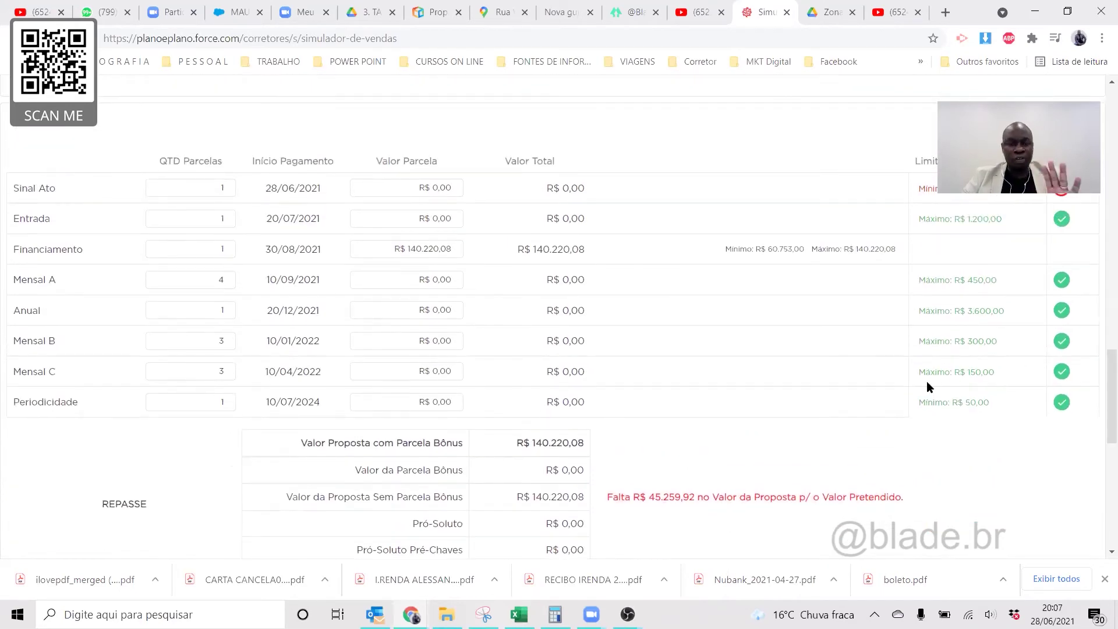
Check the Periodicidade row's minimum in the Proposta and set its Valor Parcela to R$ 100,00
double_click(981, 405)
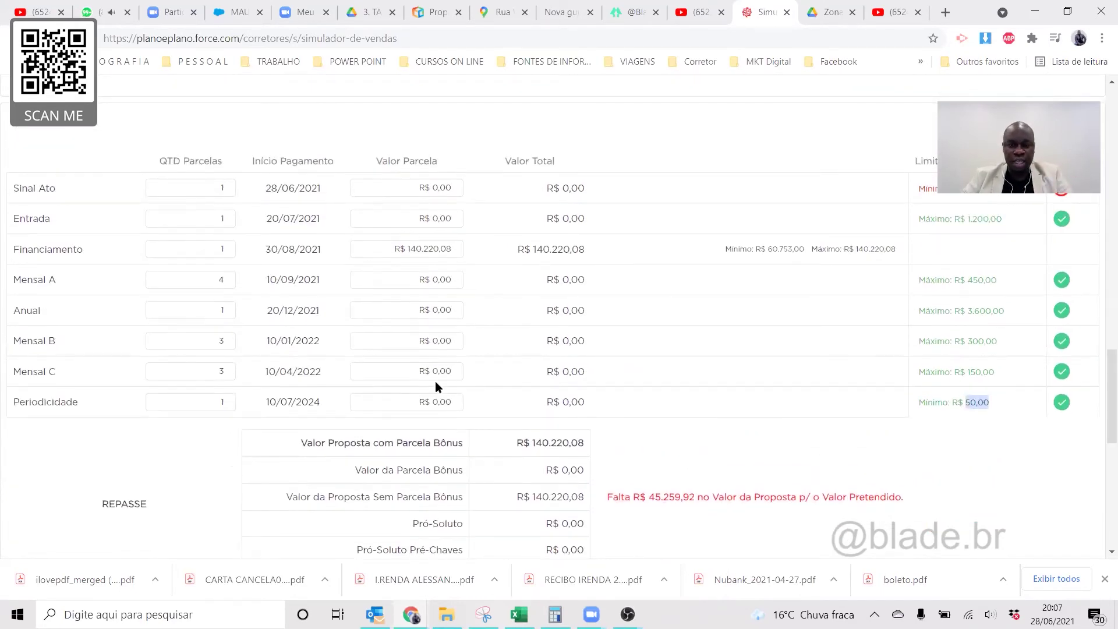
left_click(432, 401)
type("50")
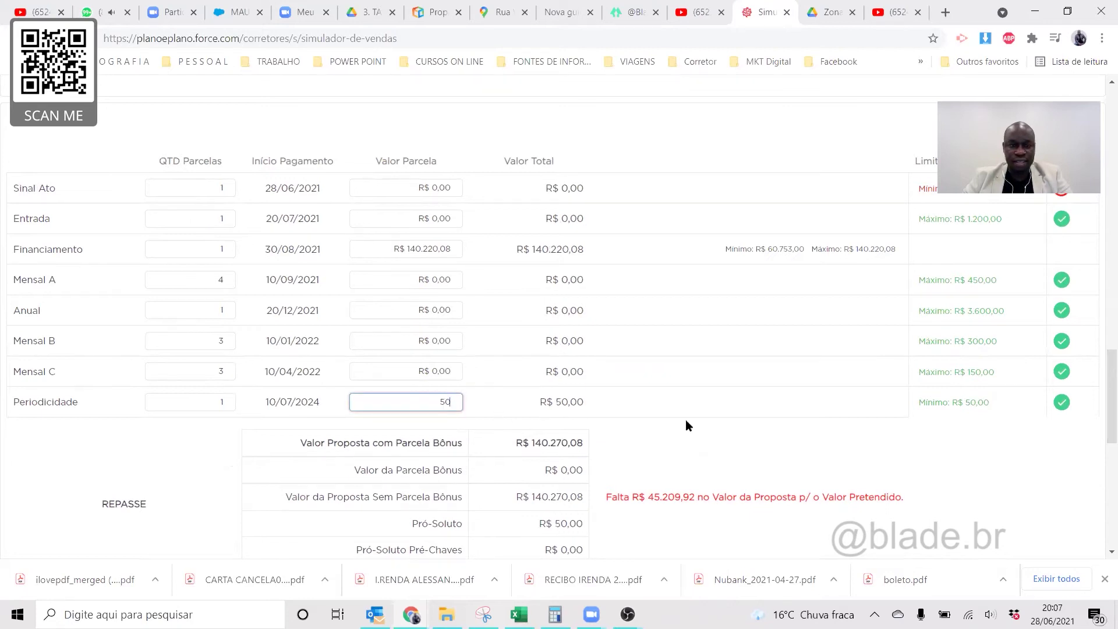
key("ctrl+a")
type("1")
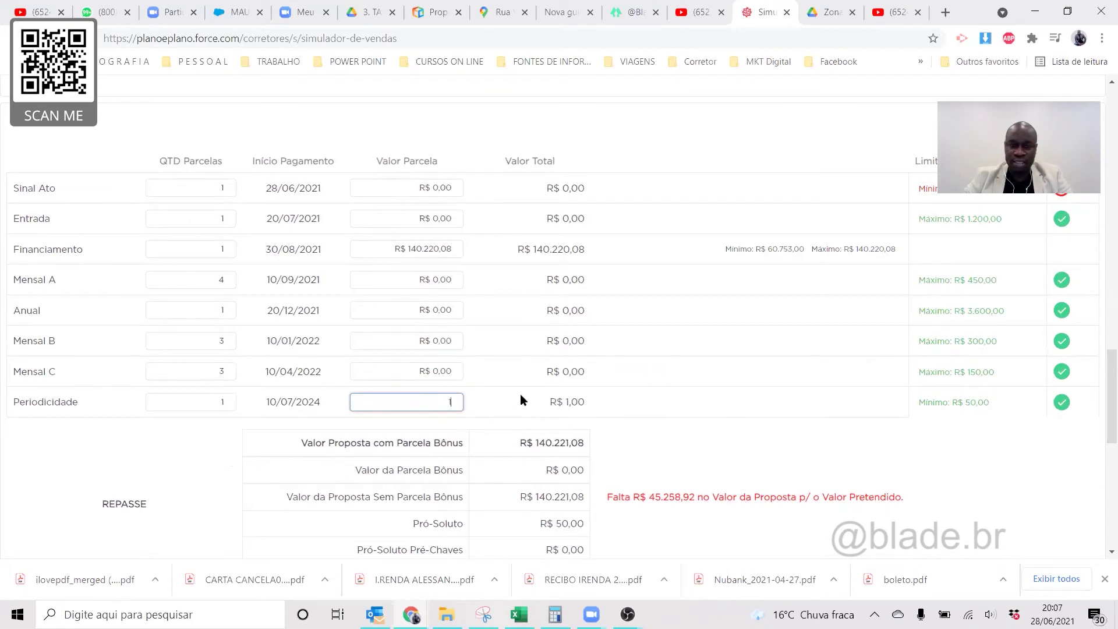
type("00,0")
key("BackSpace")
left_click(980, 409)
Set the Valor Parcela to the maximum allowed for Mensal C, R$ 150,00, and for Mensal B, R$ 300,00
double_click(974, 372)
key("ctrl+c")
left_click(448, 371)
key("ctrl+v")
double_click(975, 342)
key("ctrl+c")
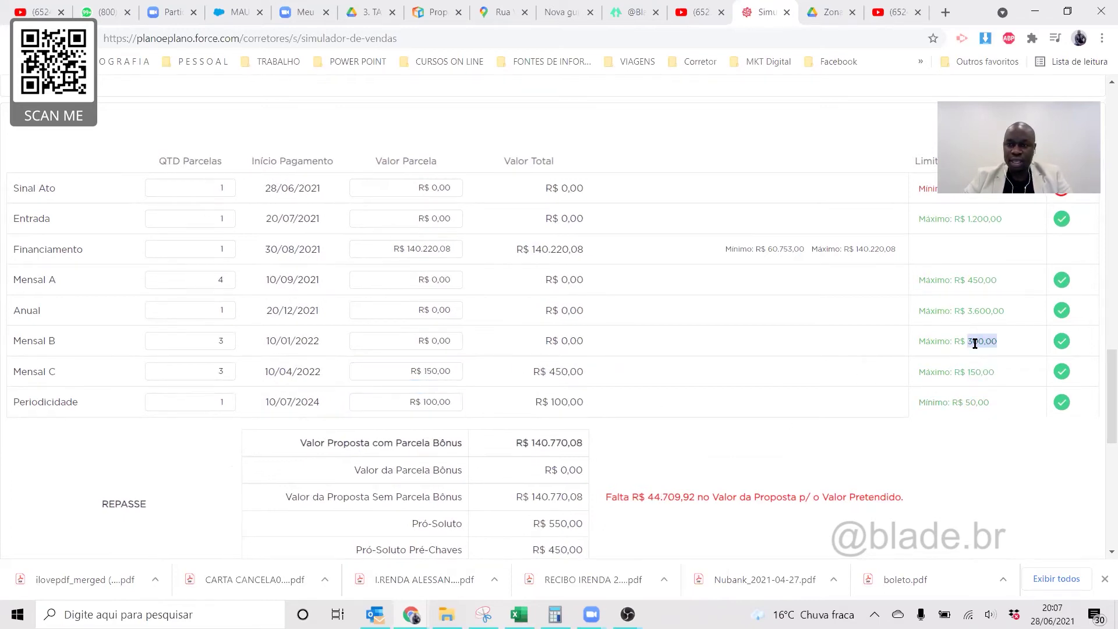
left_click(431, 336)
key("ctrl+v")
Set the Valor Parcela to the maximum allowed for Anual, R$ 3.600,00, and for Mensal A, R$ 450,00
left_click(1000, 311)
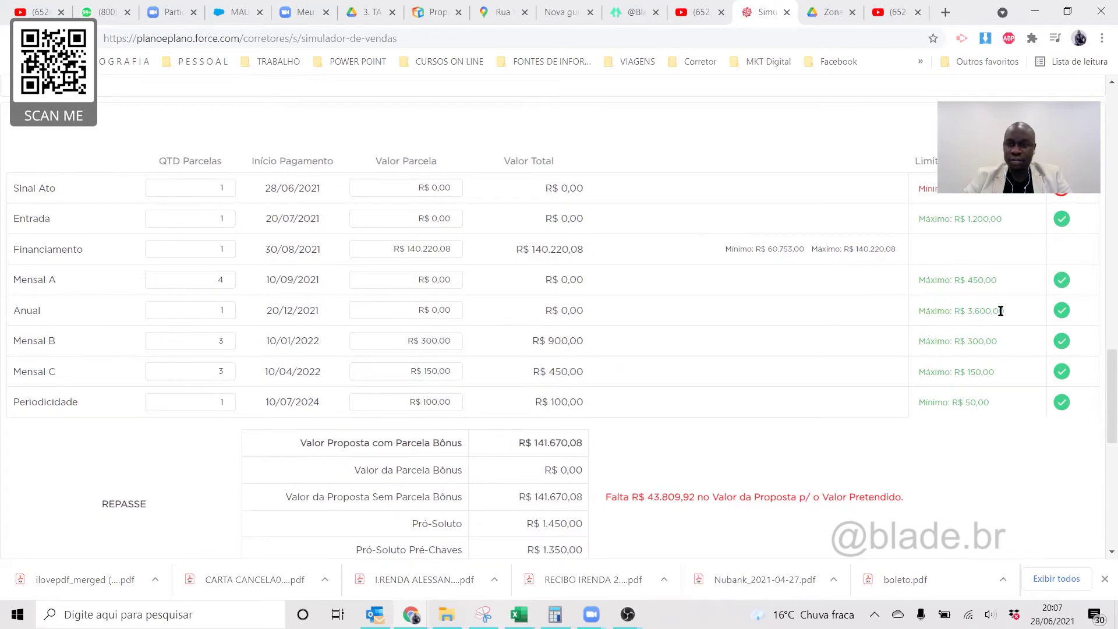
left_click(415, 309)
type("3.600,00")
double_click(982, 280)
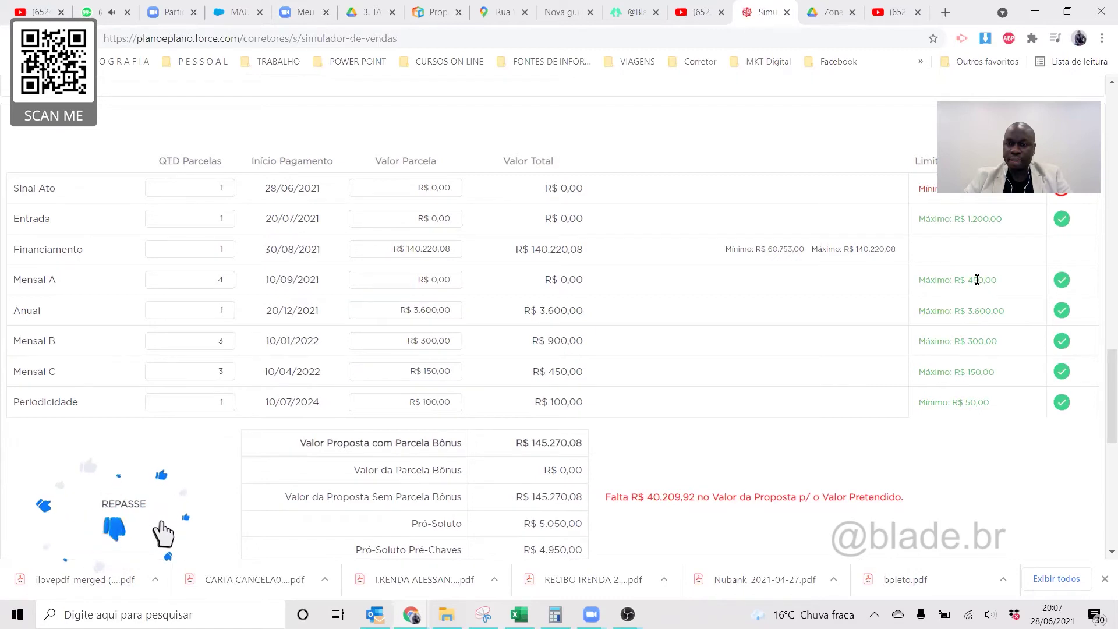
left_click(388, 280)
type("450,00")
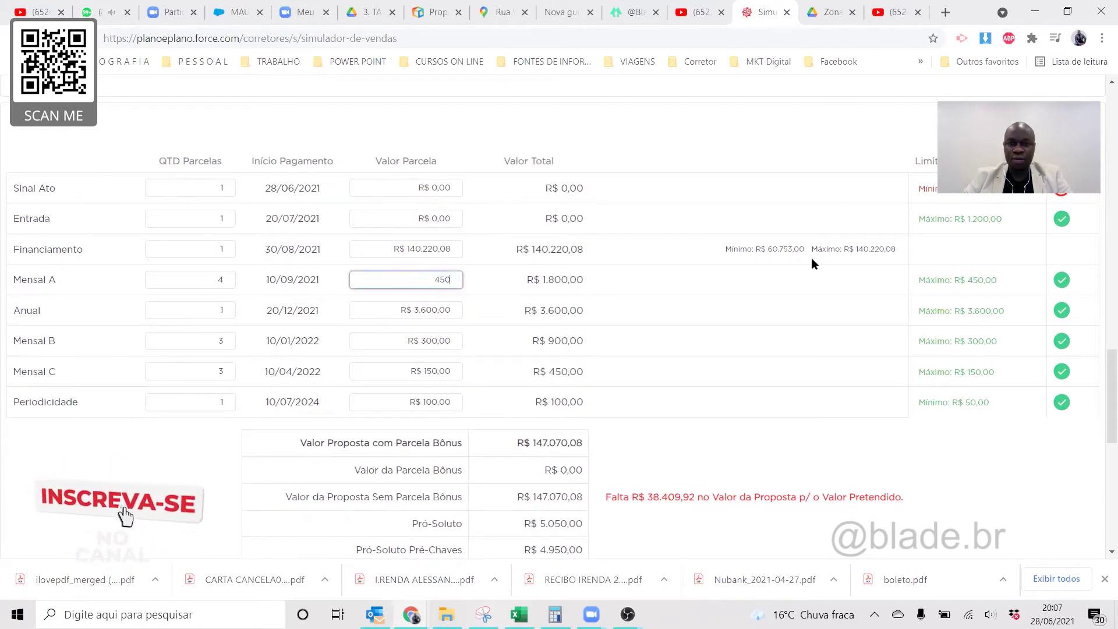
Set the Entrada row's Valor Parcela in the Proposta to its maximum allowed, R$ 1.200,00
left_click(988, 219)
double_click(989, 219)
key("ctrl+c")
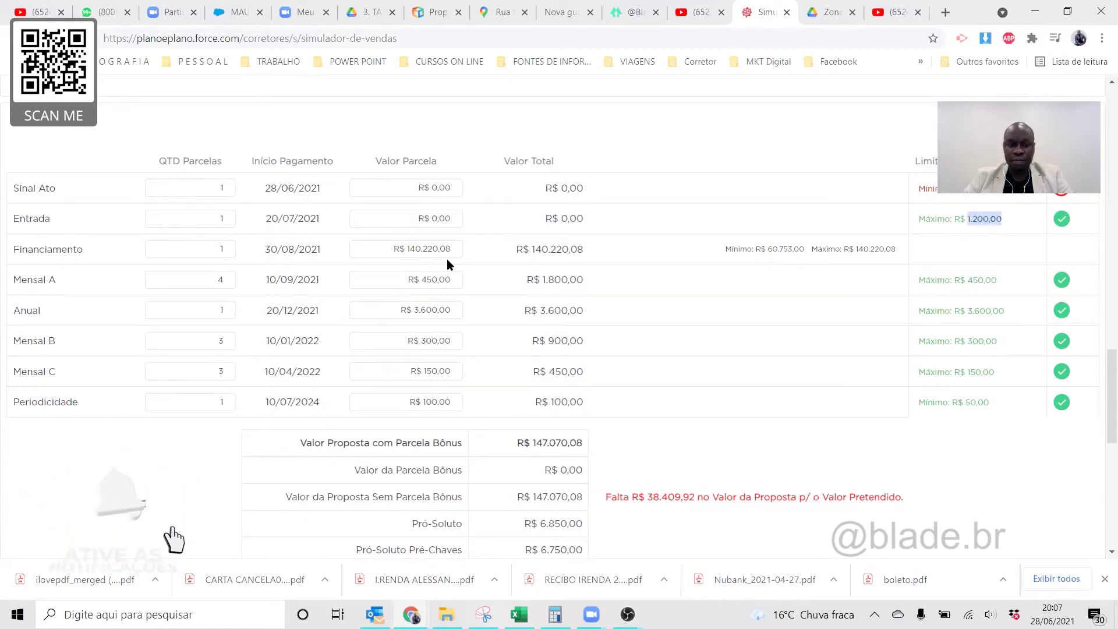
left_click(399, 219)
key("ctrl+v")
left_click(841, 469)
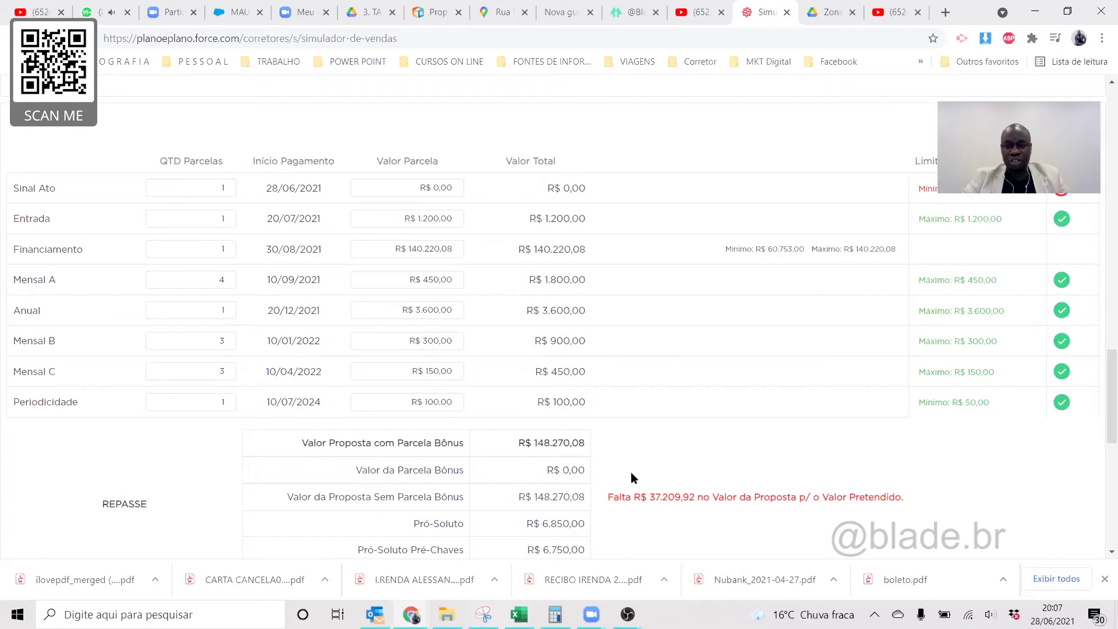
Try the missing amount, R$ 37.209,92, as the Sinal Ato's Valor Parcela and reset it to R$ 0,00
double_click(662, 495)
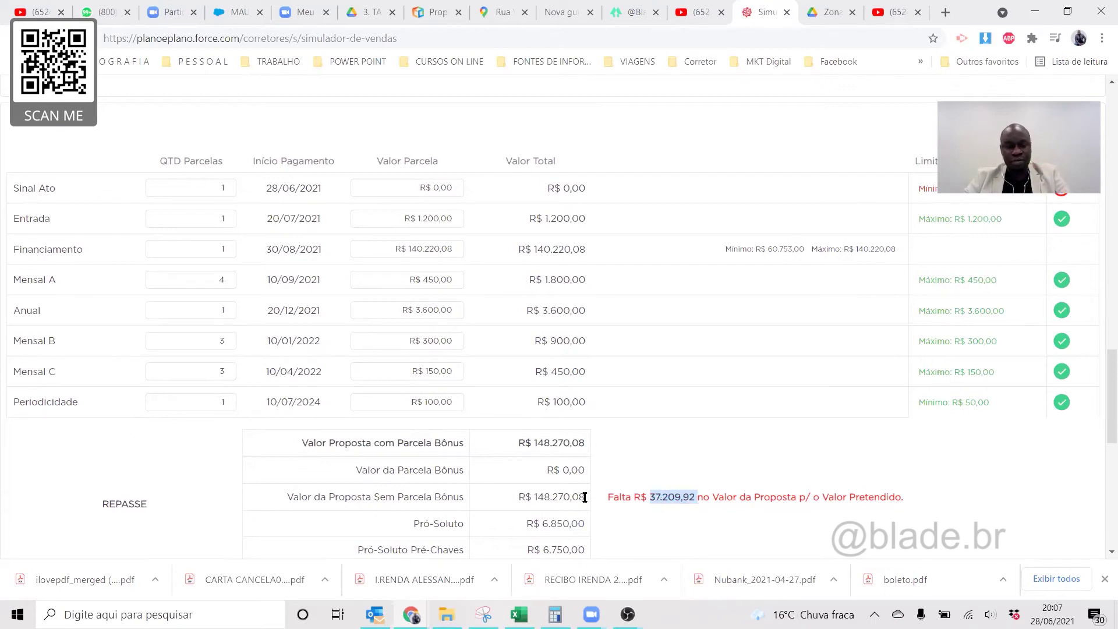
left_click(414, 187)
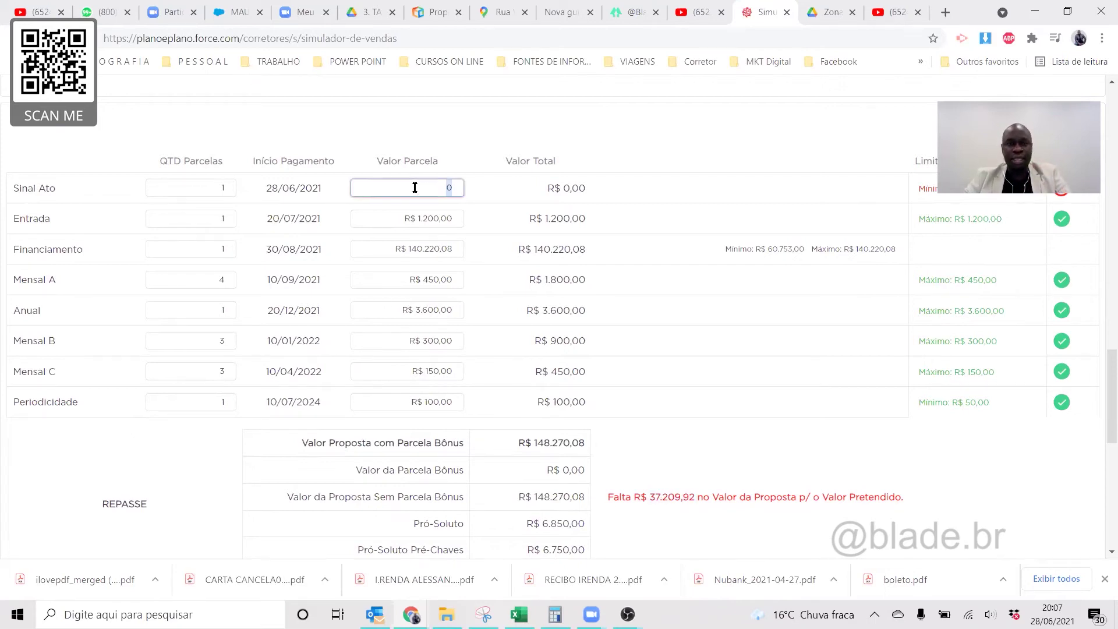
key("ctrl+v")
left_click(781, 499)
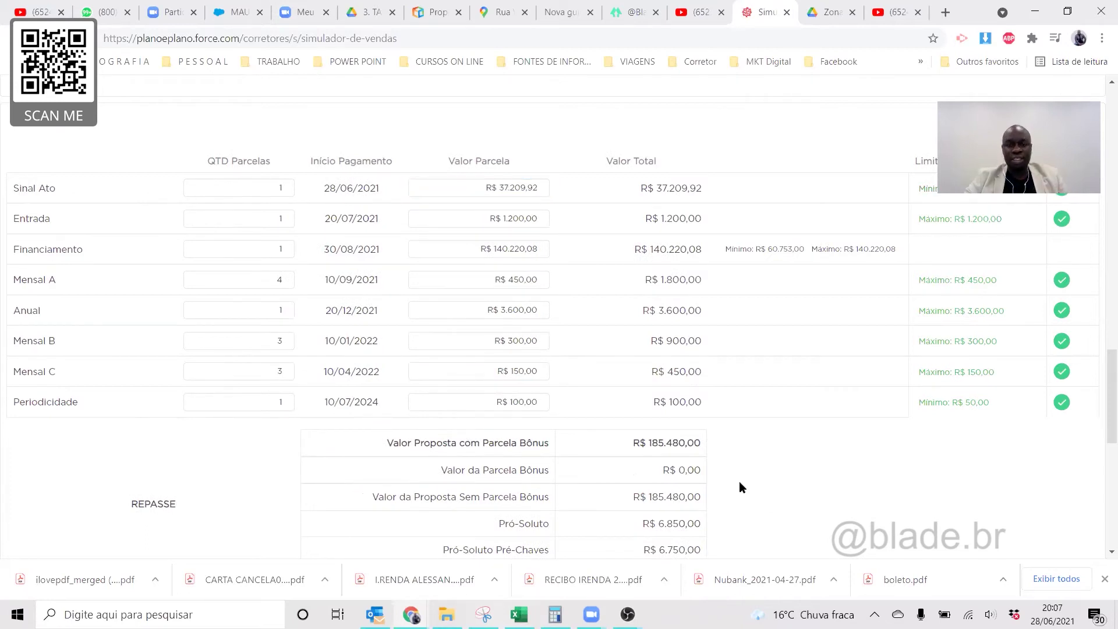
left_click(484, 185)
type("0")
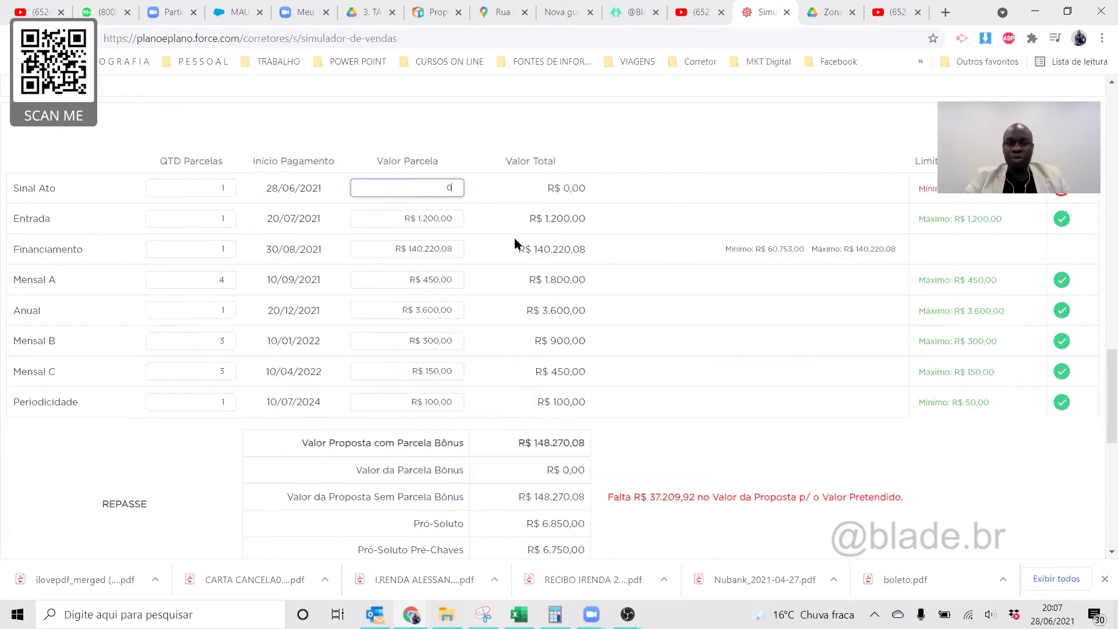
left_click(669, 132)
Set the Valor Pretendido da Proposta in the Tabela de Venda section to R$ 155.480,00
scroll(780, 314, "up", 6)
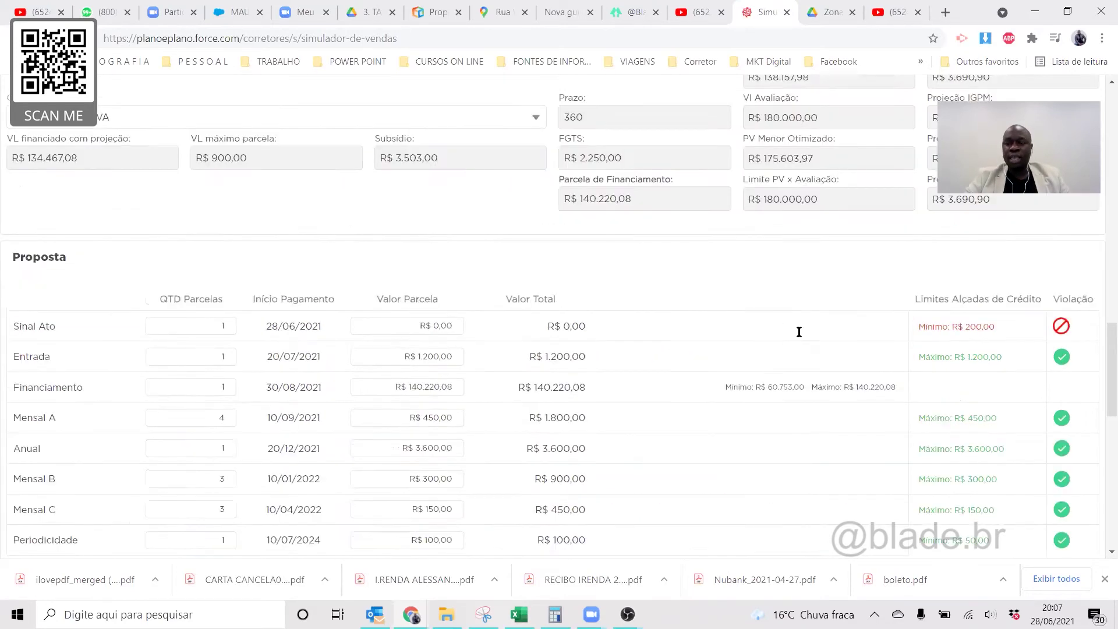
scroll(834, 356, "up", 3)
scroll(844, 373, "up", 4)
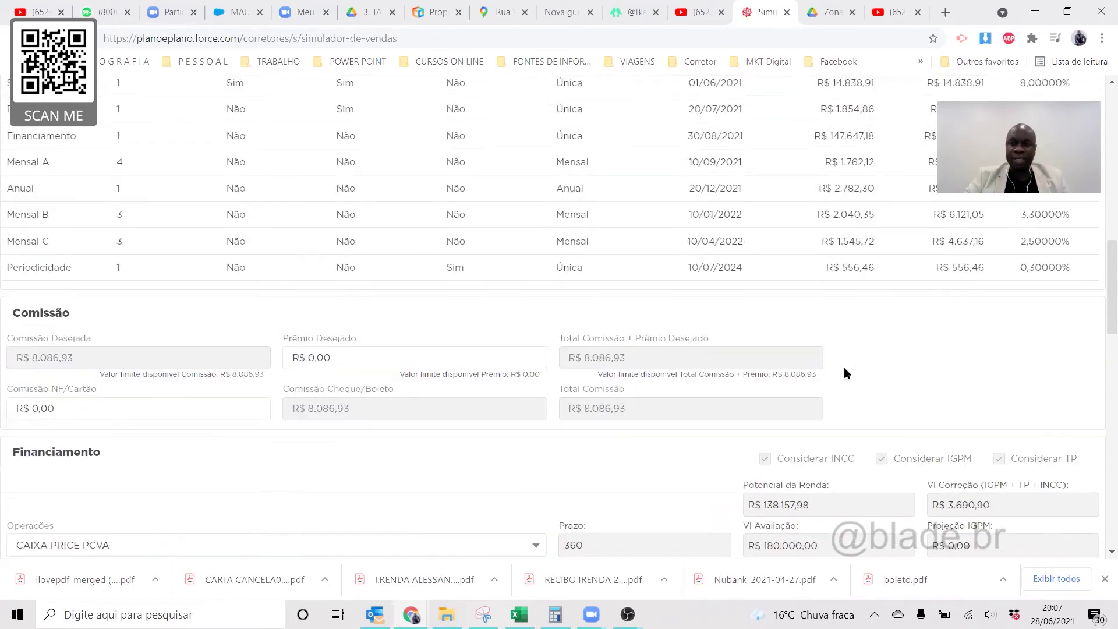
scroll(893, 349, "up", 3)
left_click(959, 317)
left_click(946, 316)
key("BackSpace")
type("55.480")
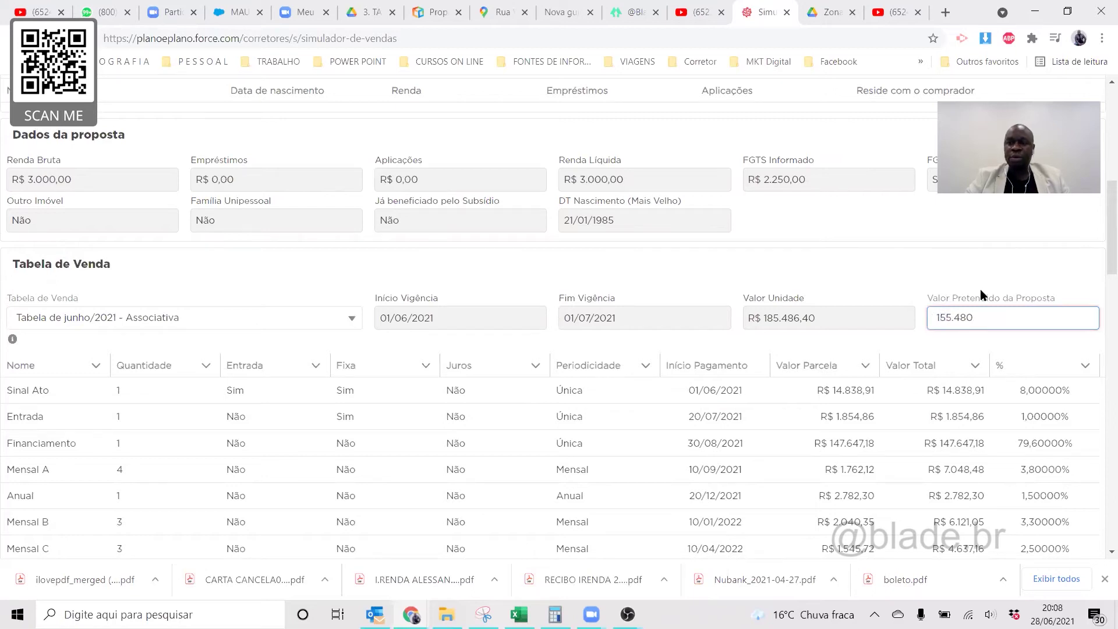
left_click(895, 273)
Set the Sinal Ato's Valor Parcela to the missing amount, R$ 6.261,72, and check the maximum Financiamento
scroll(713, 346, "down", 4)
scroll(713, 346, "down", 12)
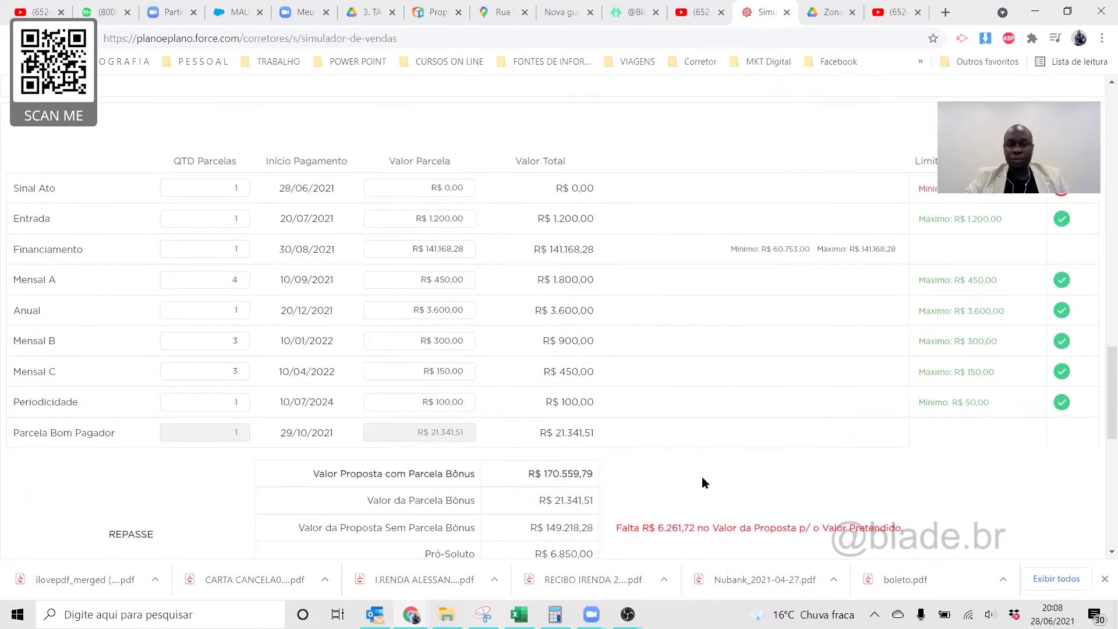
double_click(674, 528)
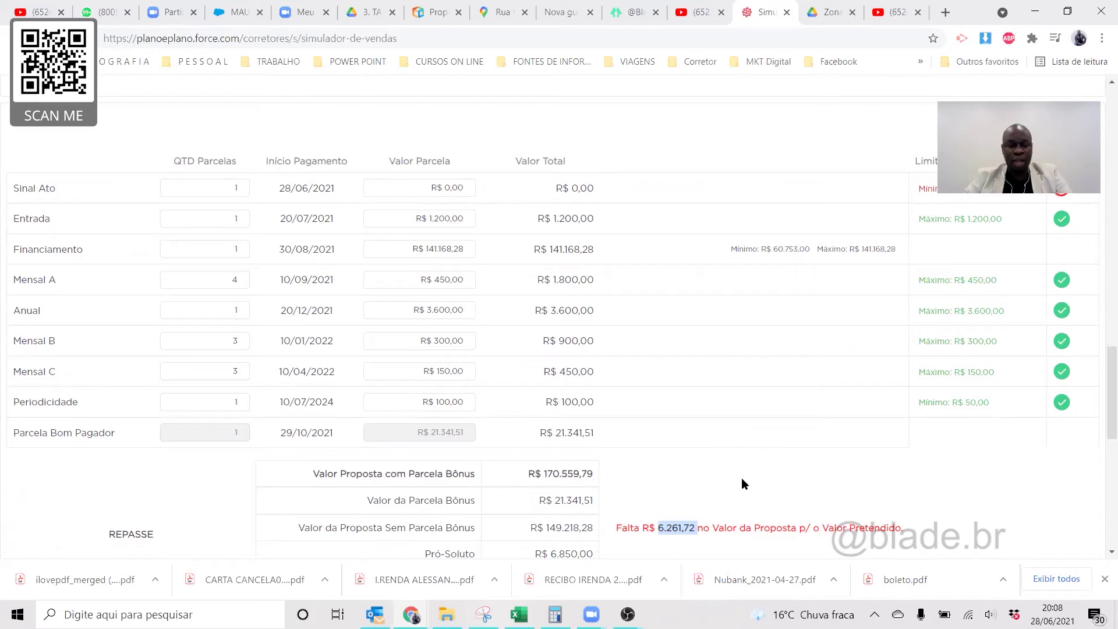
left_click(447, 188)
key("ctrl+v")
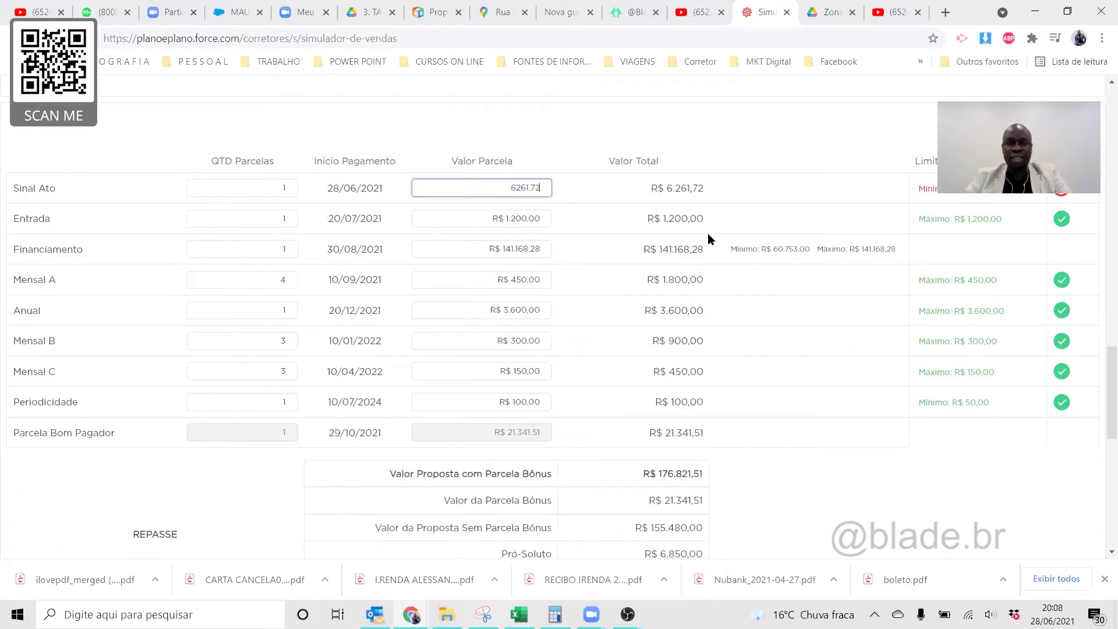
left_click(668, 218)
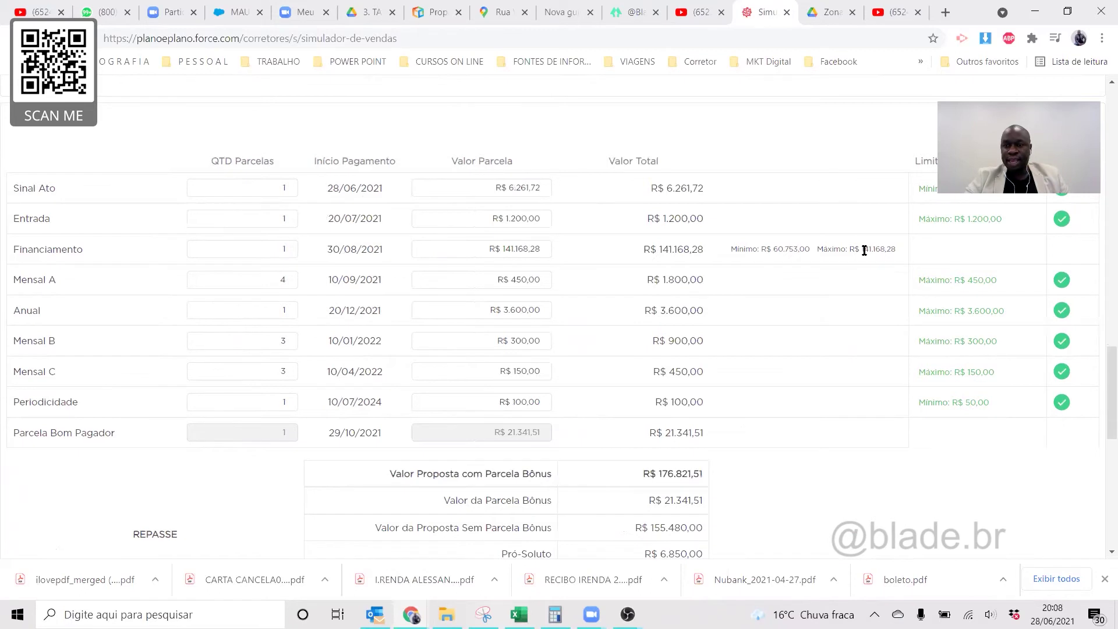
left_click_drag(885, 250, 863, 250)
double_click(524, 188)
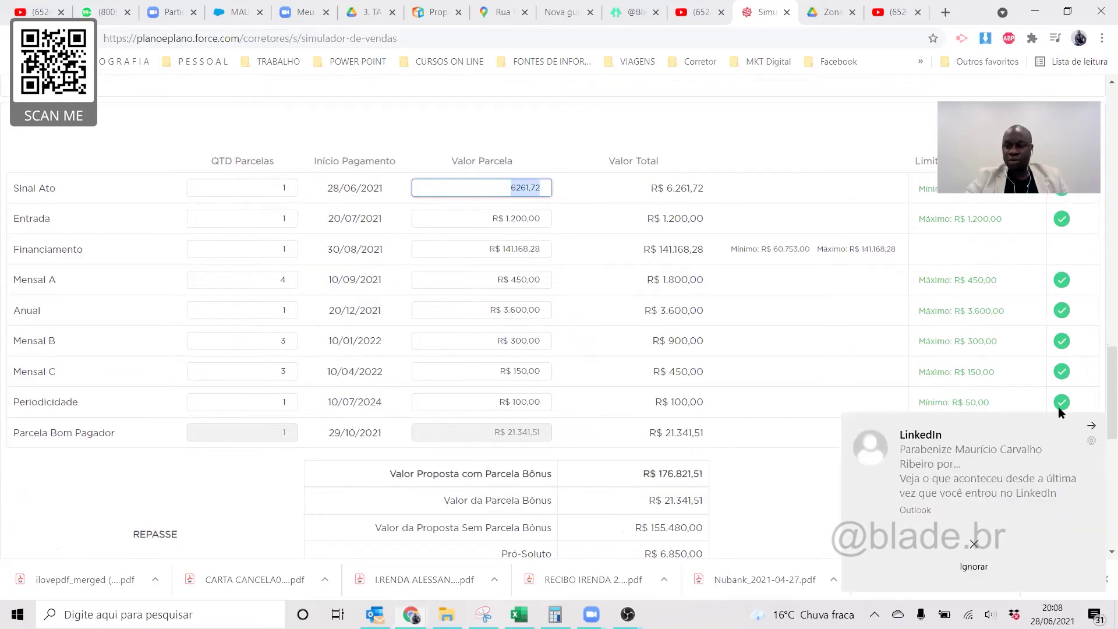
Dismiss the LinkedIn notification and set the third buyer's FGTS to R$ 5.000,00 under Compradores
left_click(1092, 426)
scroll(647, 271, "up", 7)
scroll(445, 264, "up", 15)
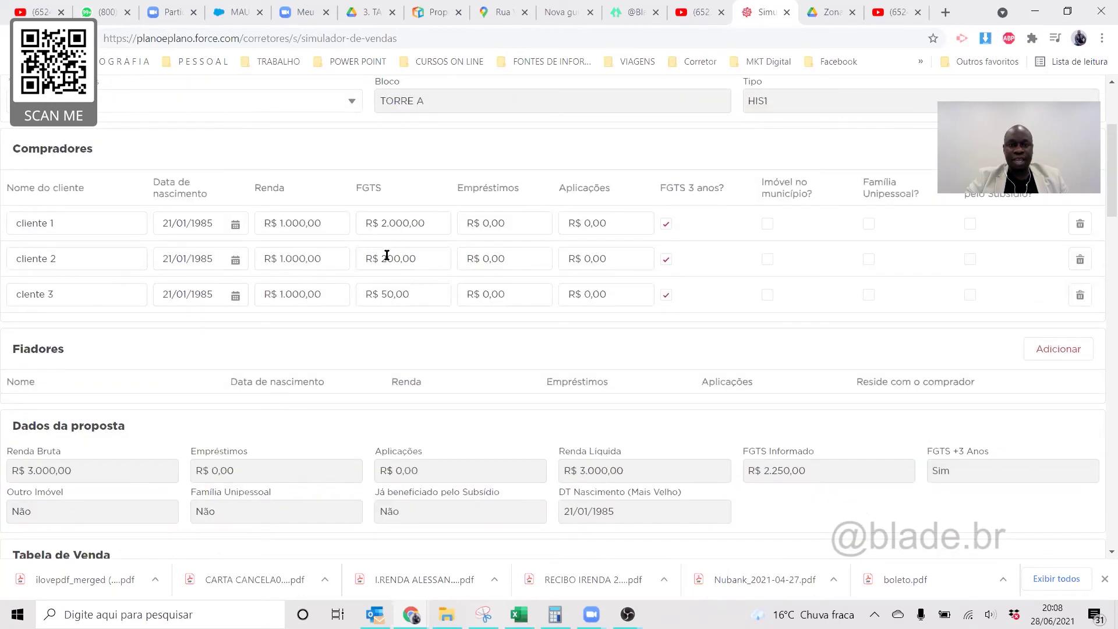
left_click(384, 293)
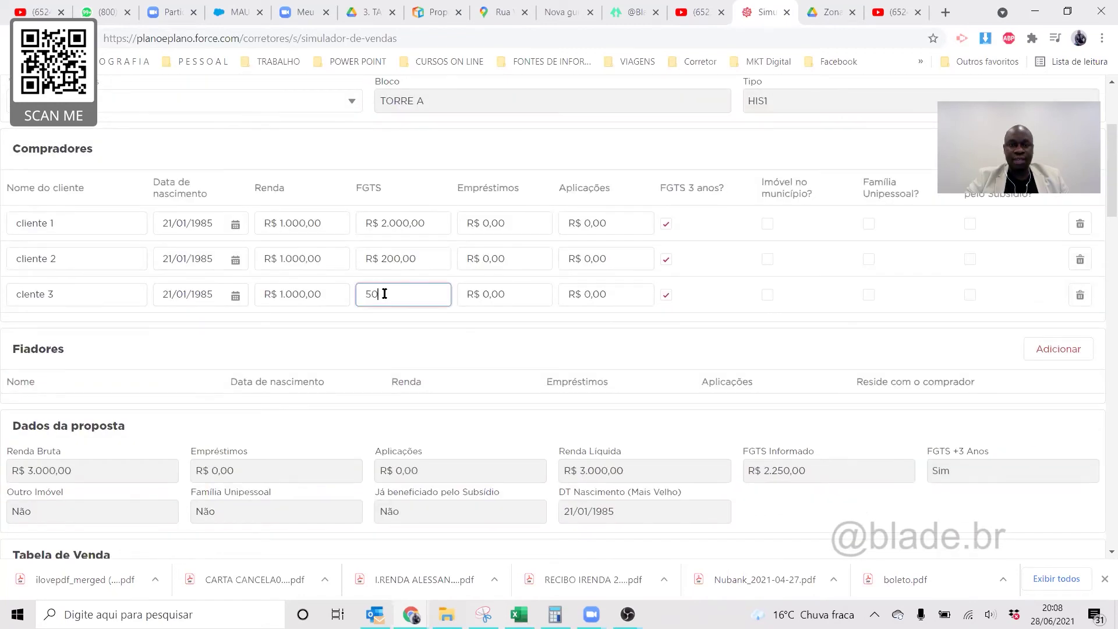
type("00")
left_click(432, 333)
Check the new Financiamento maximum, clear the Sinal Ato's Valor Parcela and set it to the missing amount, R$ 1.311,72
scroll(519, 366, "down", 9)
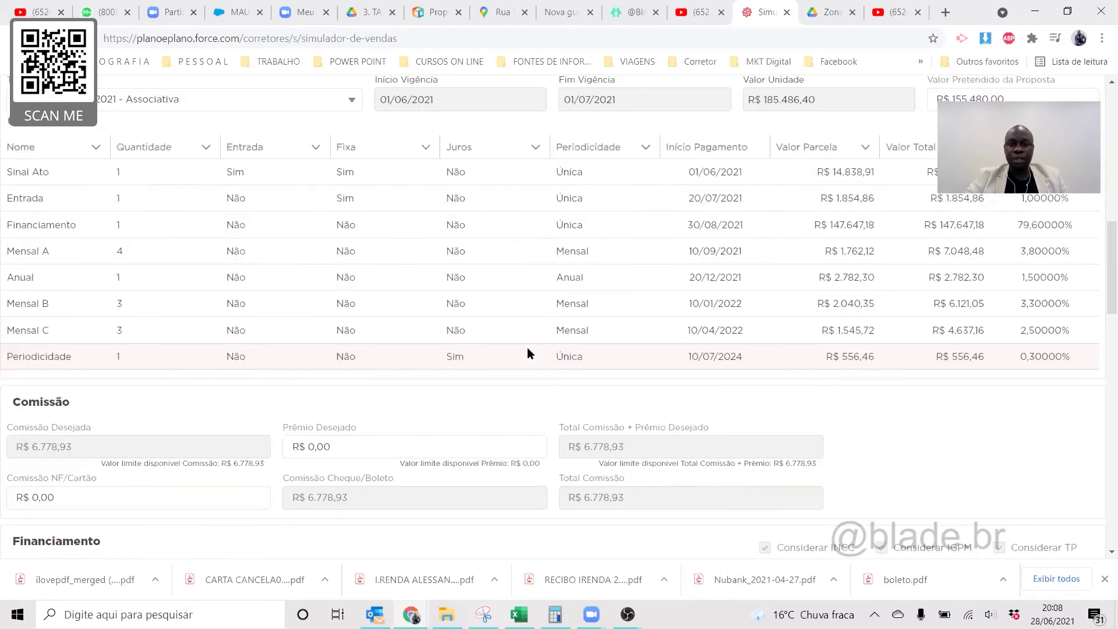
scroll(851, 244, "down", 10)
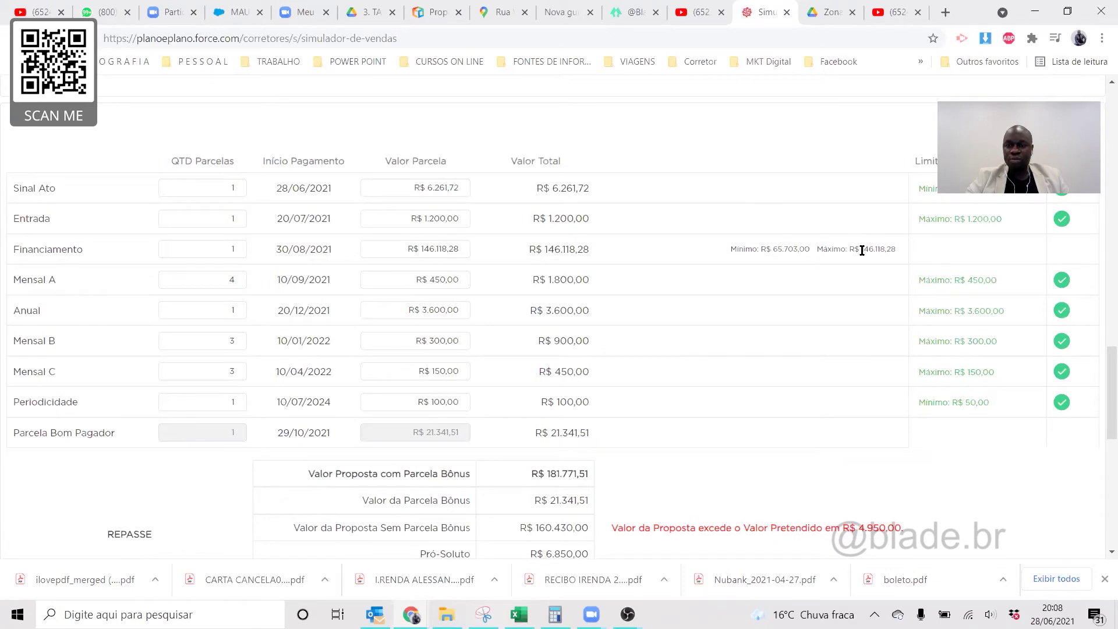
double_click(890, 249)
left_click_drag(862, 249, 817, 249)
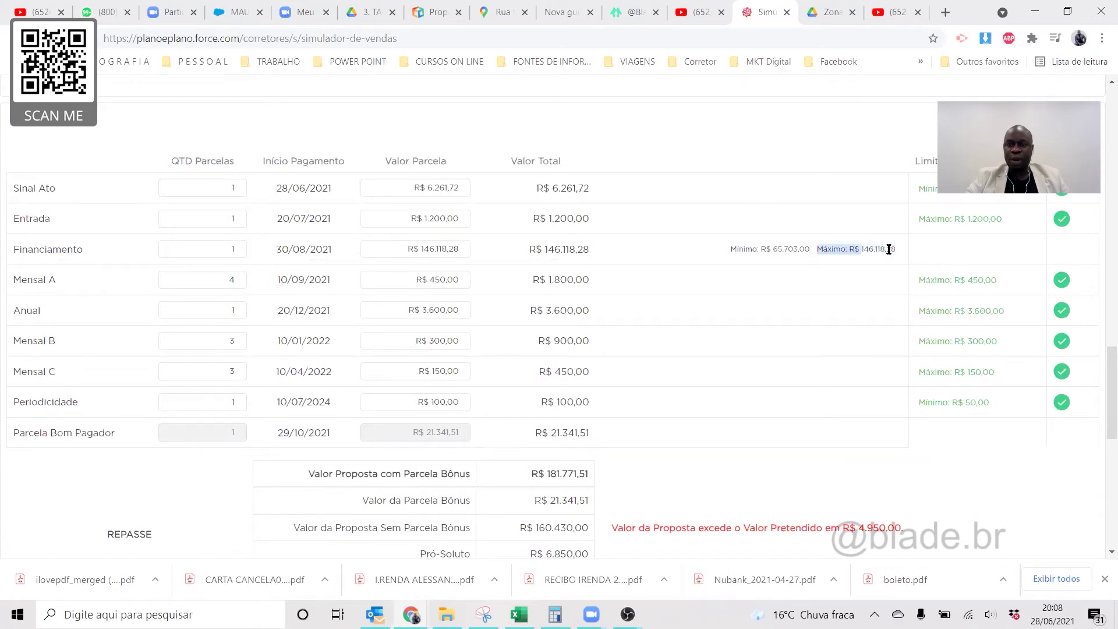
left_click(441, 186)
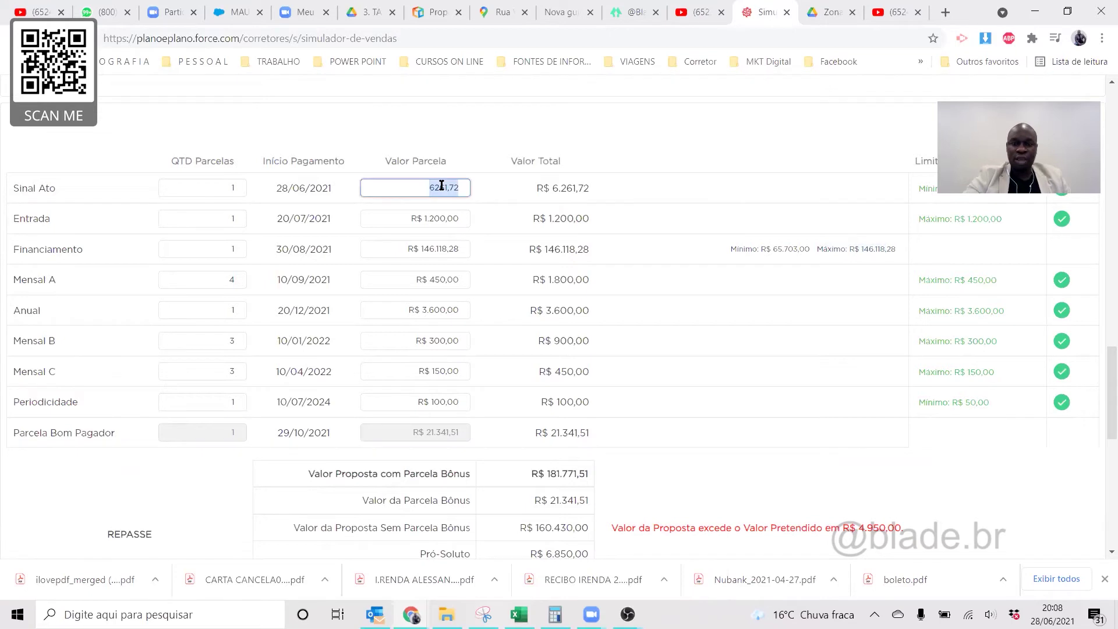
type("0")
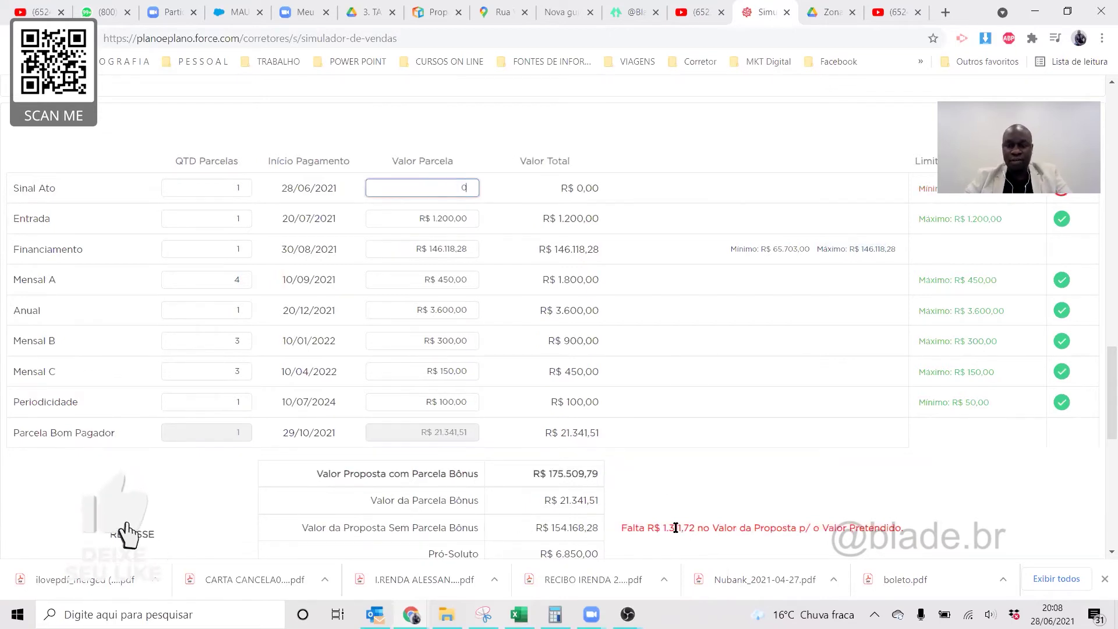
double_click(675, 527)
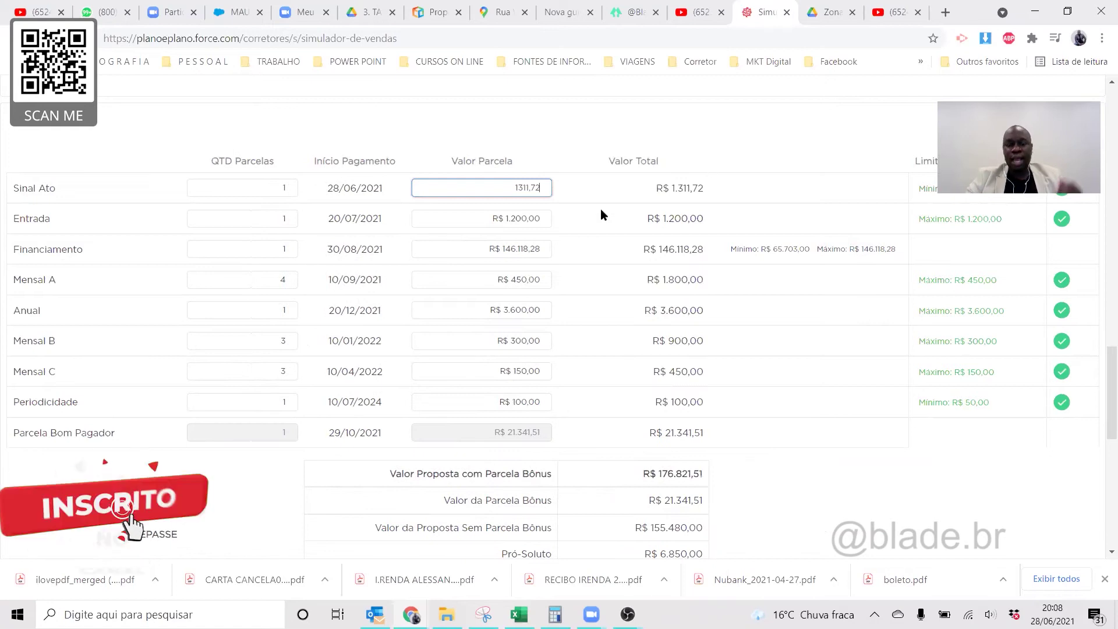
left_click(601, 214)
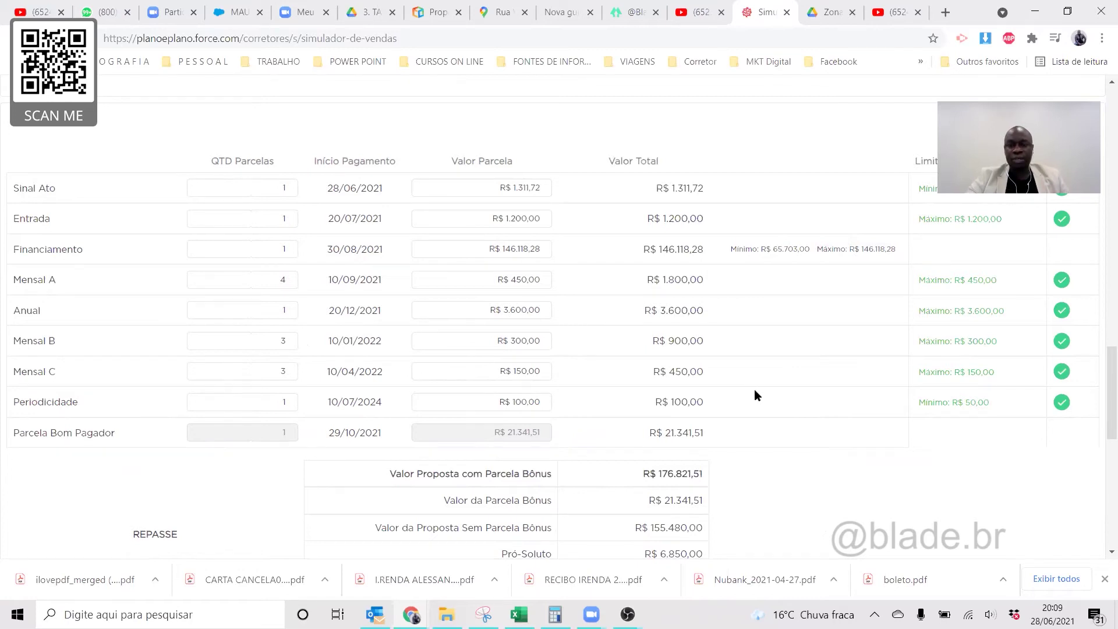
Examine the Parcela Bom Pagador amount and the Valor da Parcela Bônus in the proposal totals
scroll(755, 394, "down", 1)
left_click_drag(438, 426, 560, 436)
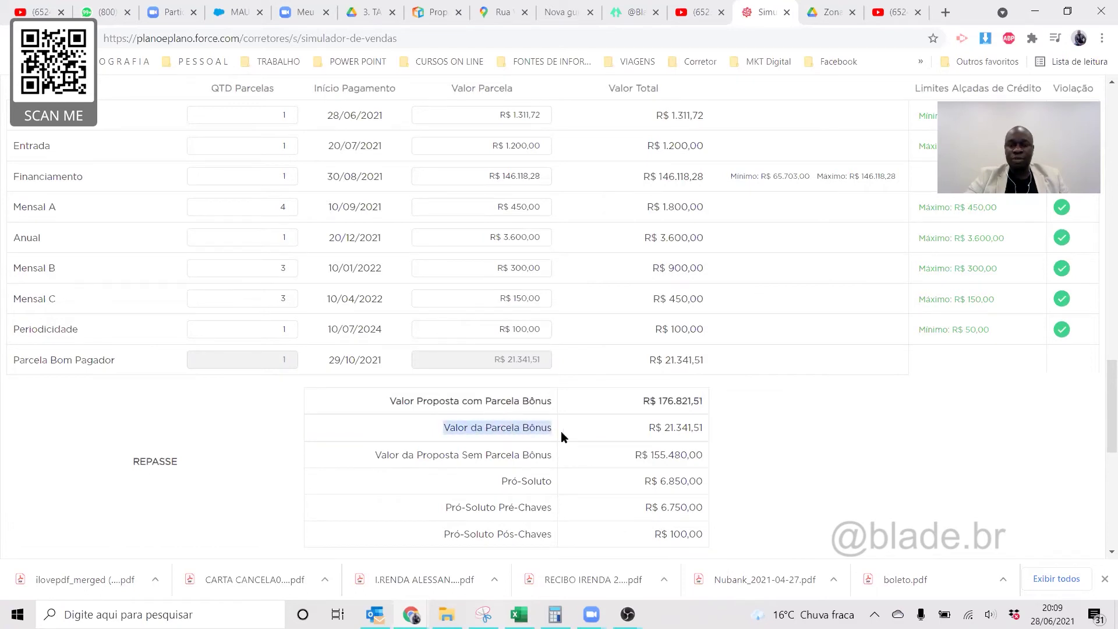
double_click(520, 359)
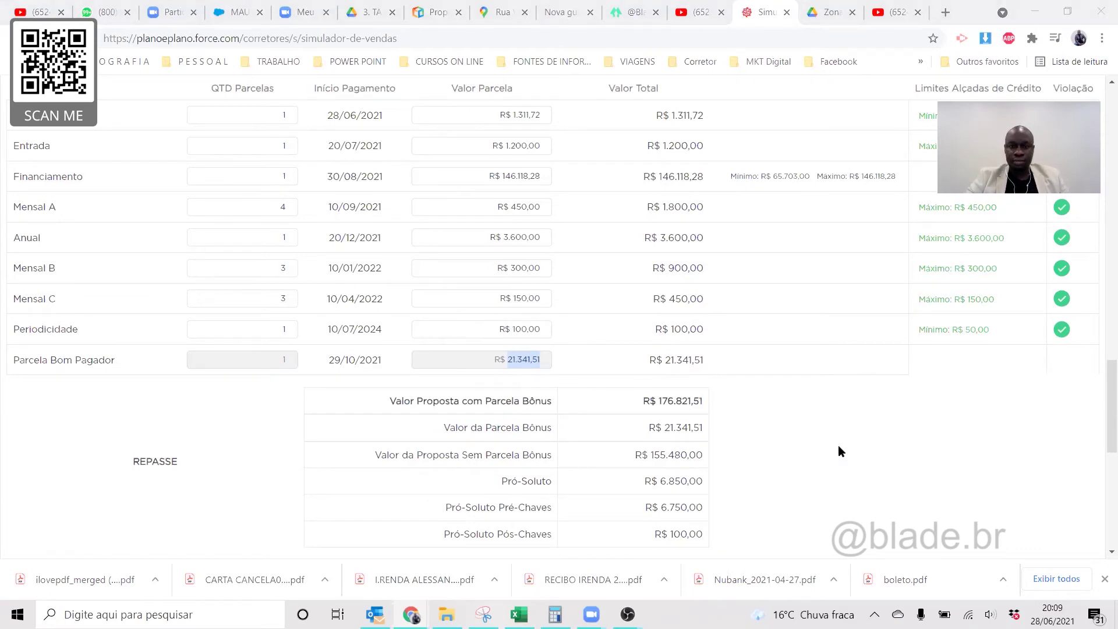
left_click(785, 425)
scroll(833, 427, "down", 5)
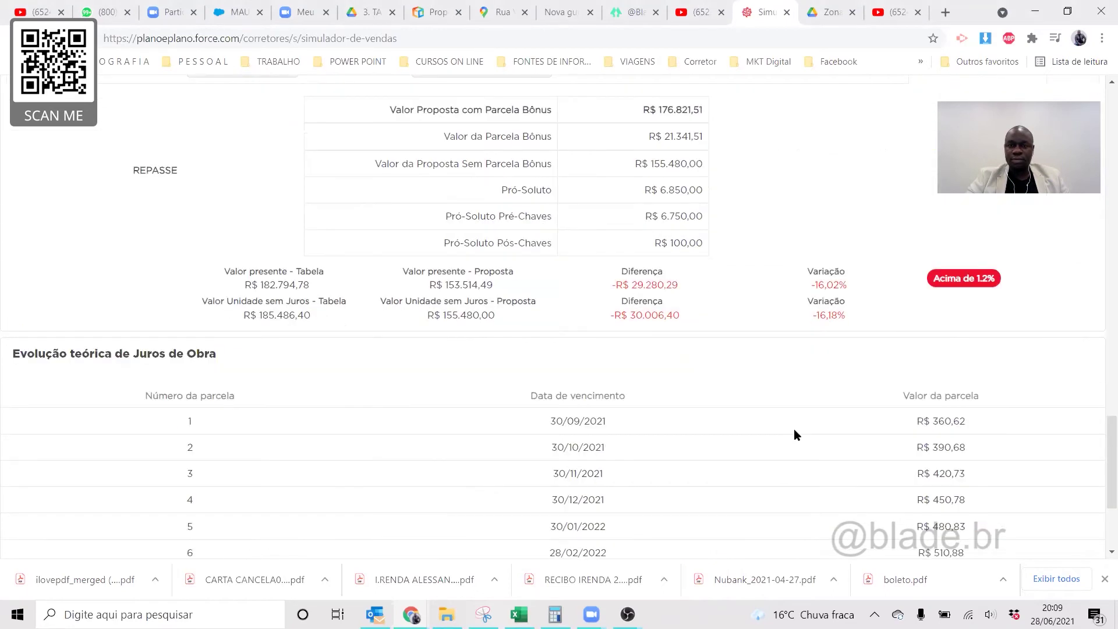
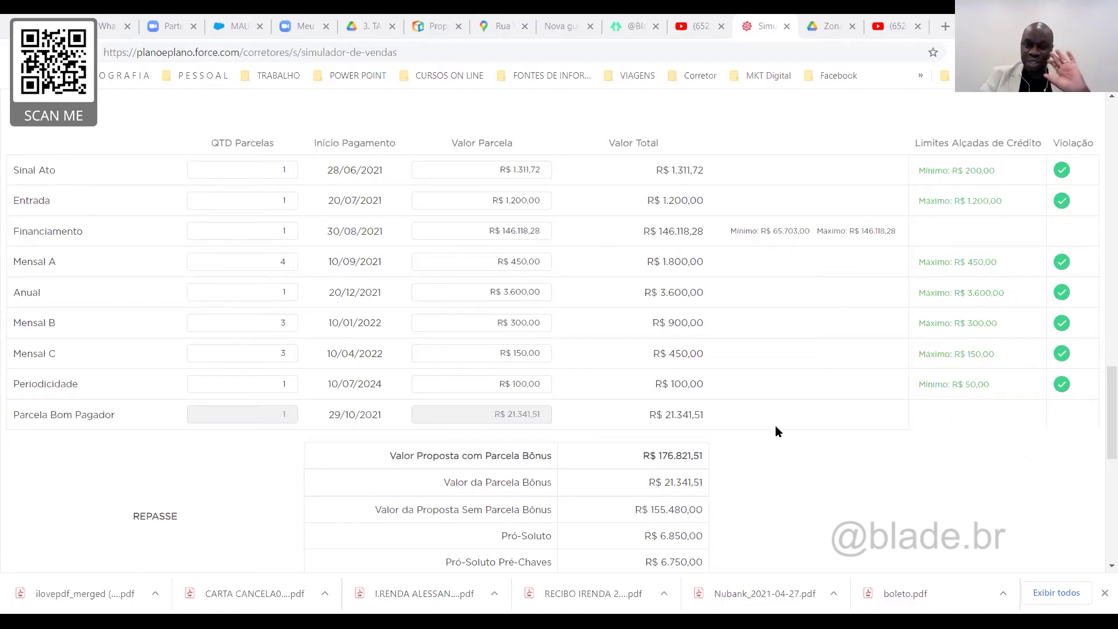
Review the proposal's Repasse totals and examine the Evolução teórica de Juros de Obra table
scroll(847, 414, "down", 5)
scroll(746, 326, "up", 3)
scroll(757, 320, "down", 1)
scroll(767, 326, "up", 1)
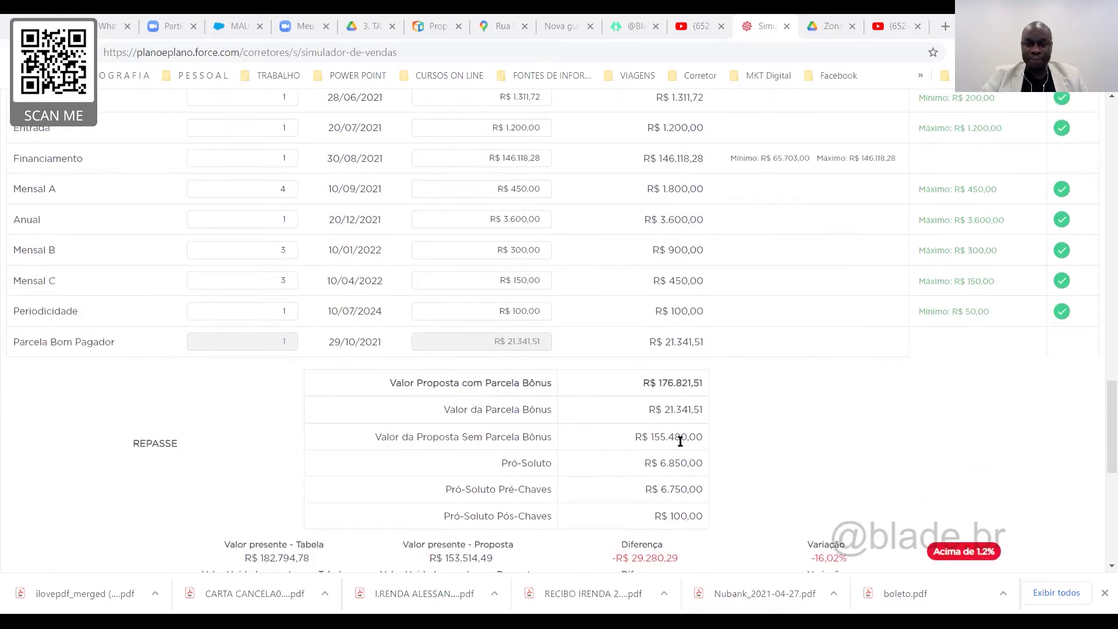
scroll(681, 430, "down", 7)
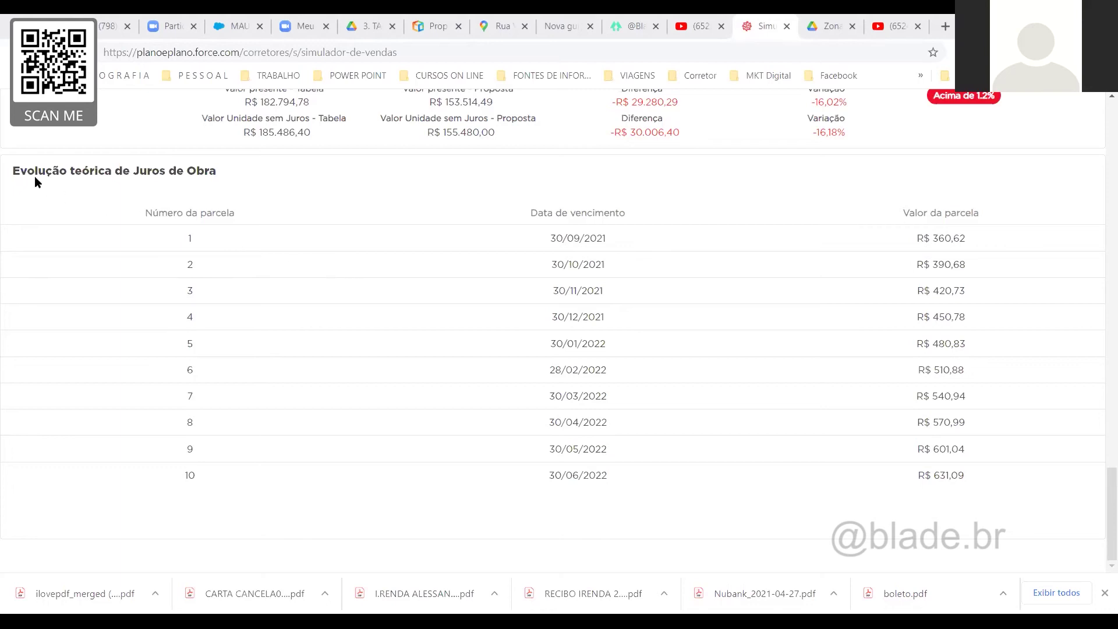
left_click_drag(12, 171, 229, 167)
left_click(238, 176)
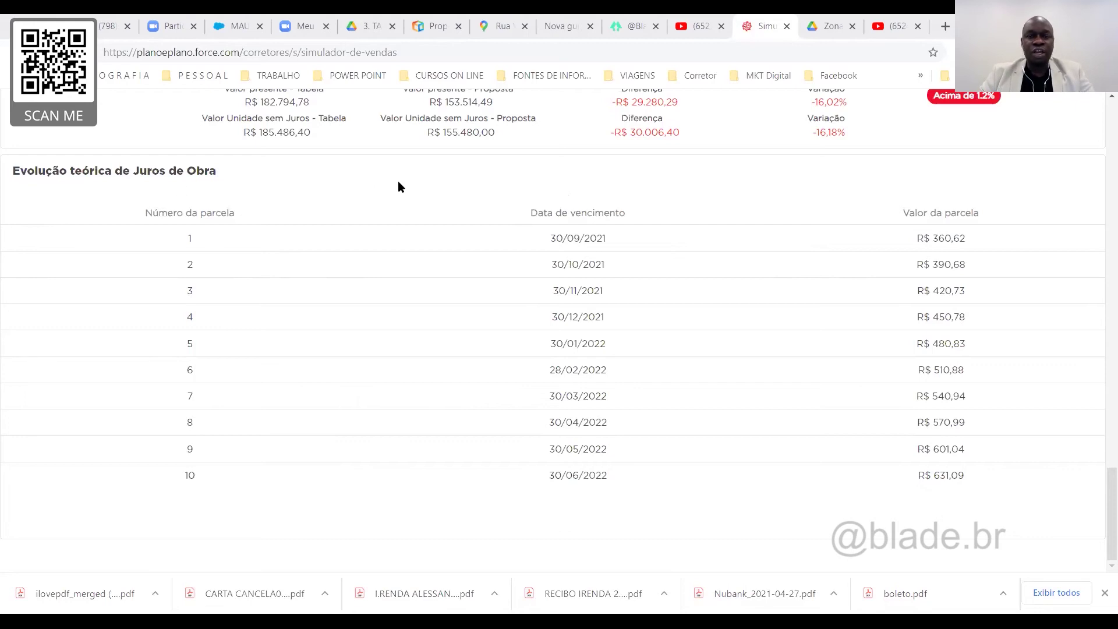
Compare the VL máximo parcela in the Financiamento section with the Mensal A row of the Proposta
scroll(713, 248, "up", 10)
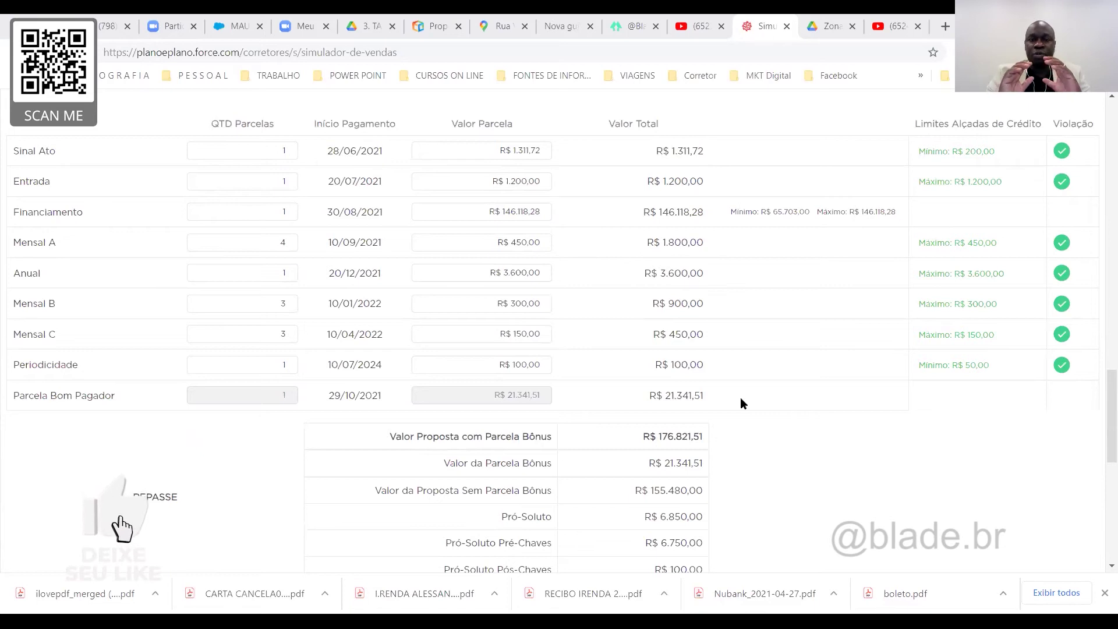
scroll(701, 403, "up", 1)
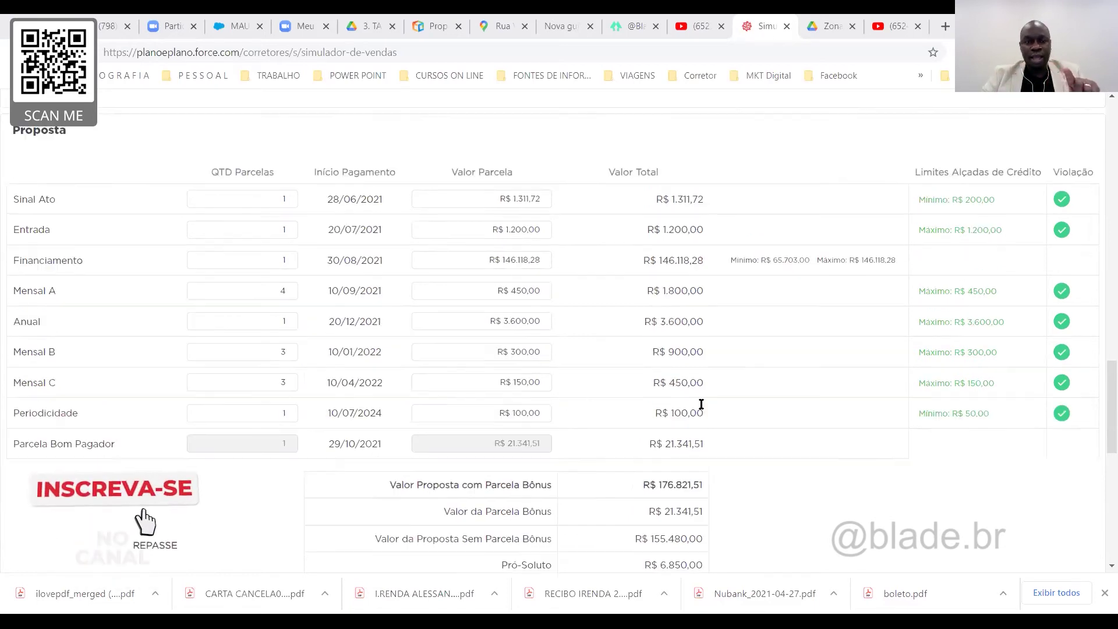
scroll(701, 404, "up", 3)
left_click_drag(254, 197, 209, 201)
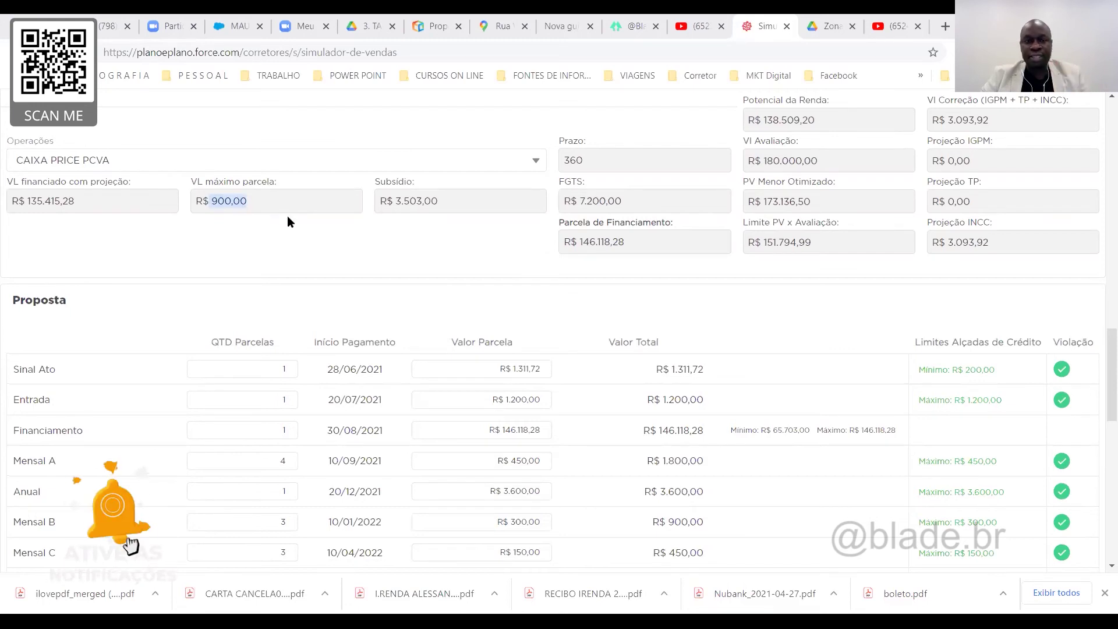
scroll(357, 324, "down", 4)
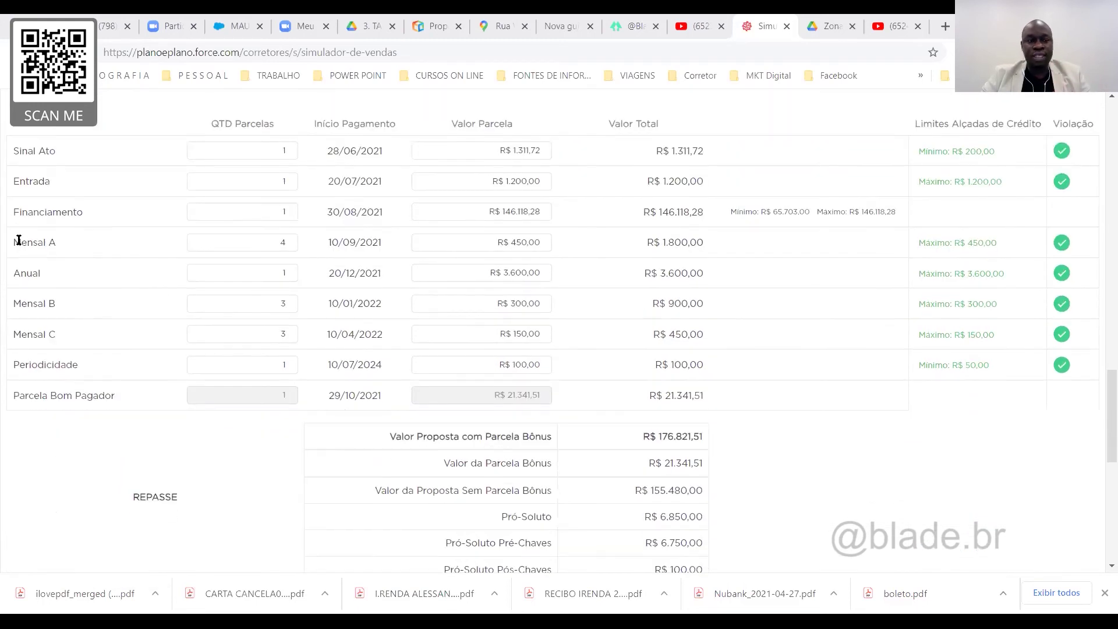
left_click_drag(13, 242, 117, 240)
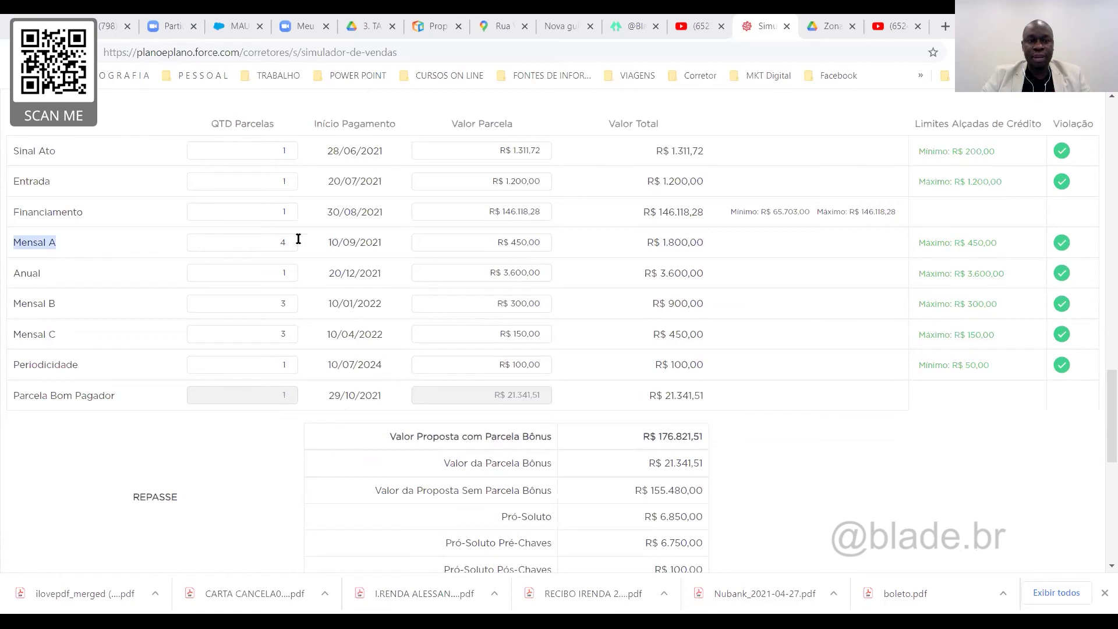
Examine the Mensal A, Mensal B, Mensal C and Anual rows, including the Anual date and Mensal A's start date and Valor Parcela
left_click_drag(13, 301, 83, 304)
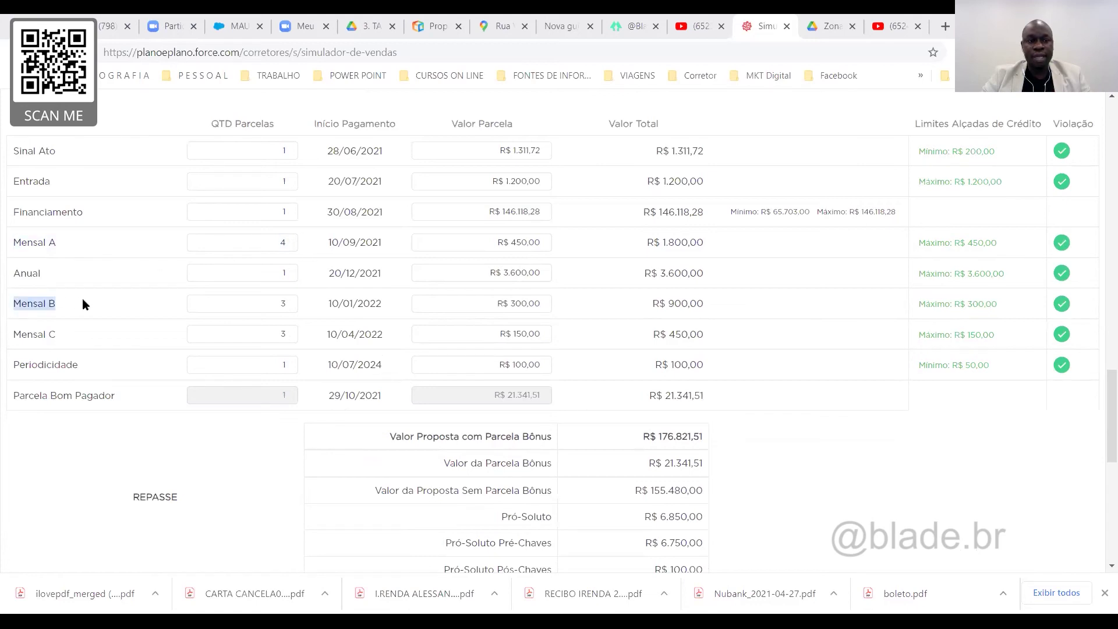
left_click_drag(13, 333, 62, 332)
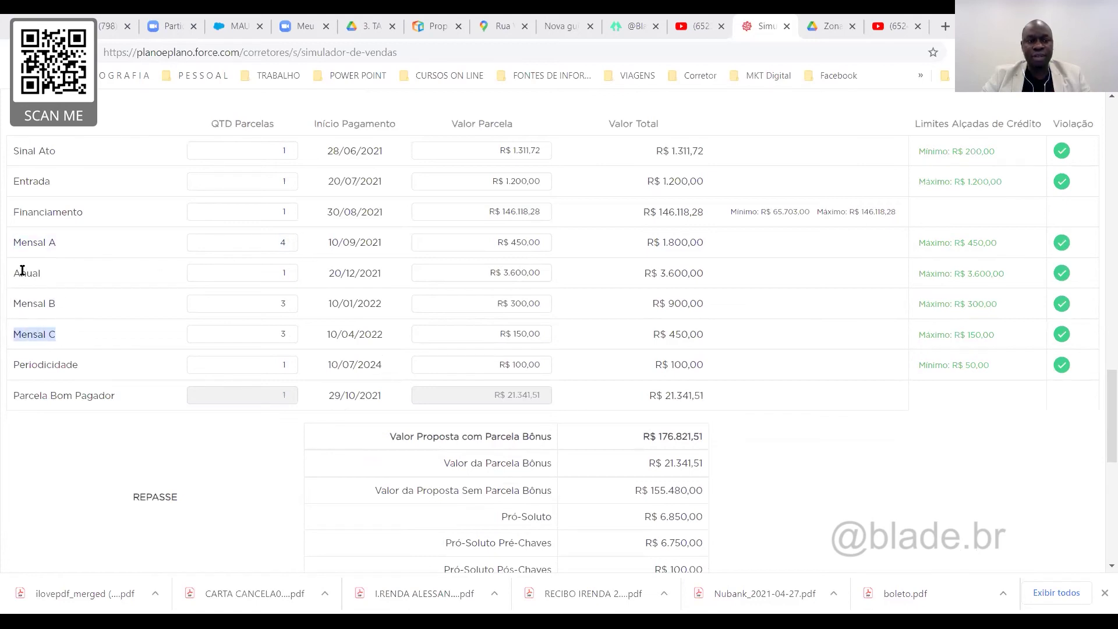
left_click_drag(12, 273, 57, 271)
left_click_drag(321, 272, 385, 267)
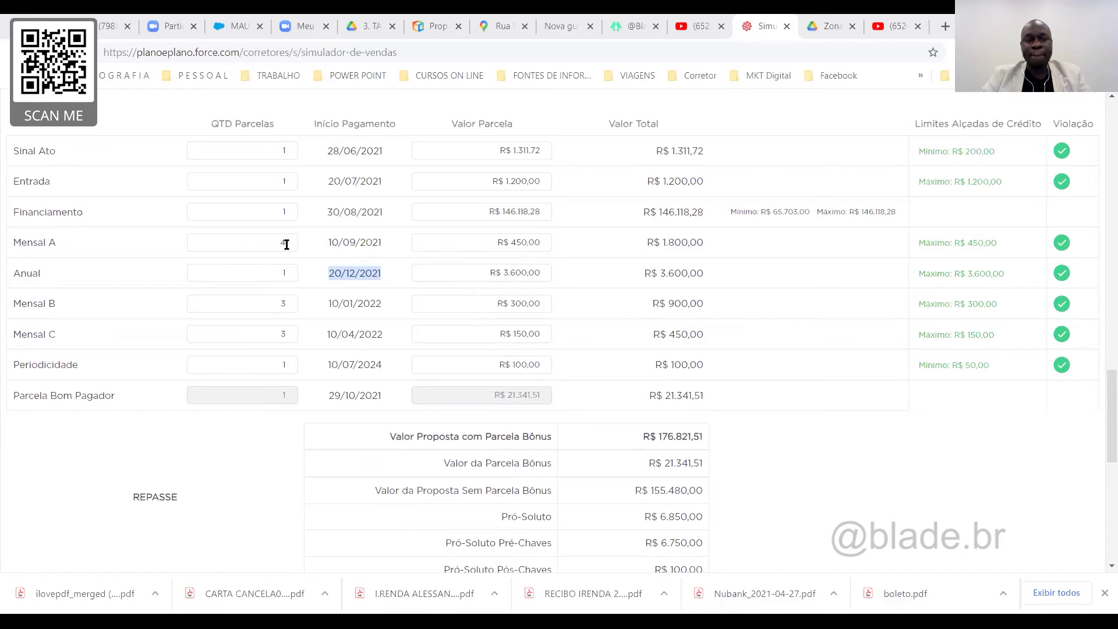
left_click_drag(274, 242, 380, 242)
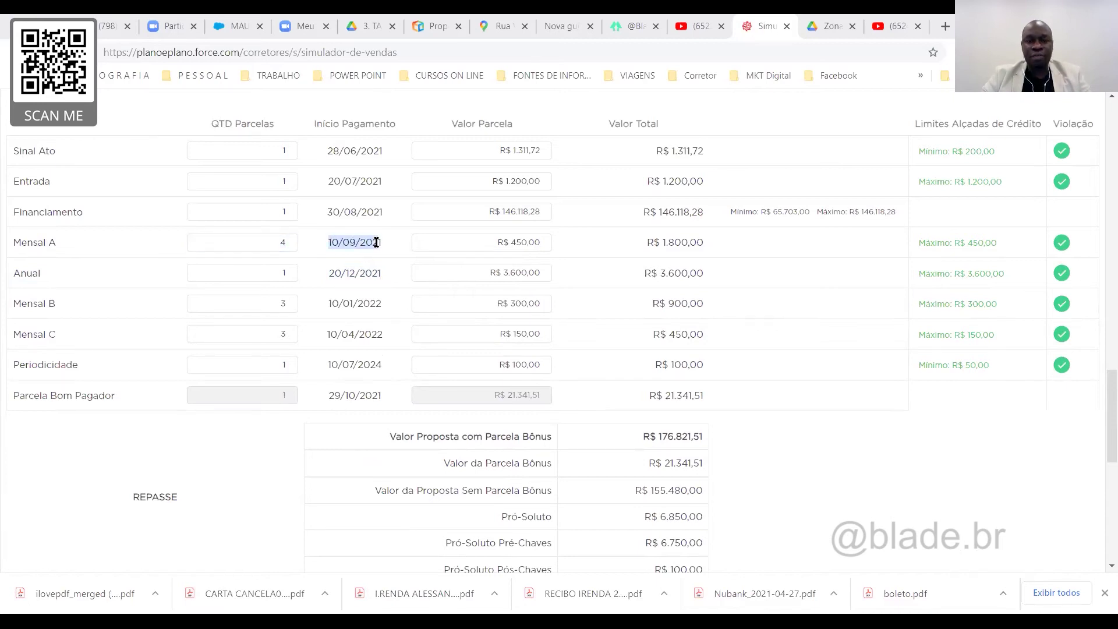
left_click(500, 240)
double_click(532, 242)
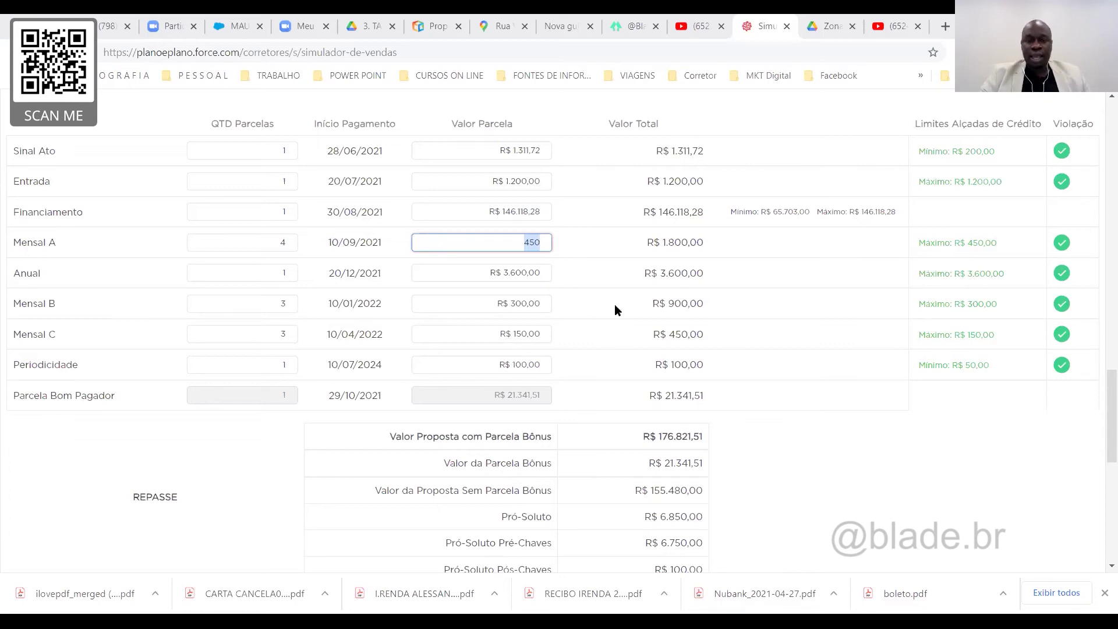
Compare the fourth instalment in the Evolução teórica de Juros de Obra table with Mensal A's Valor Parcela
scroll(616, 305, "down", 8)
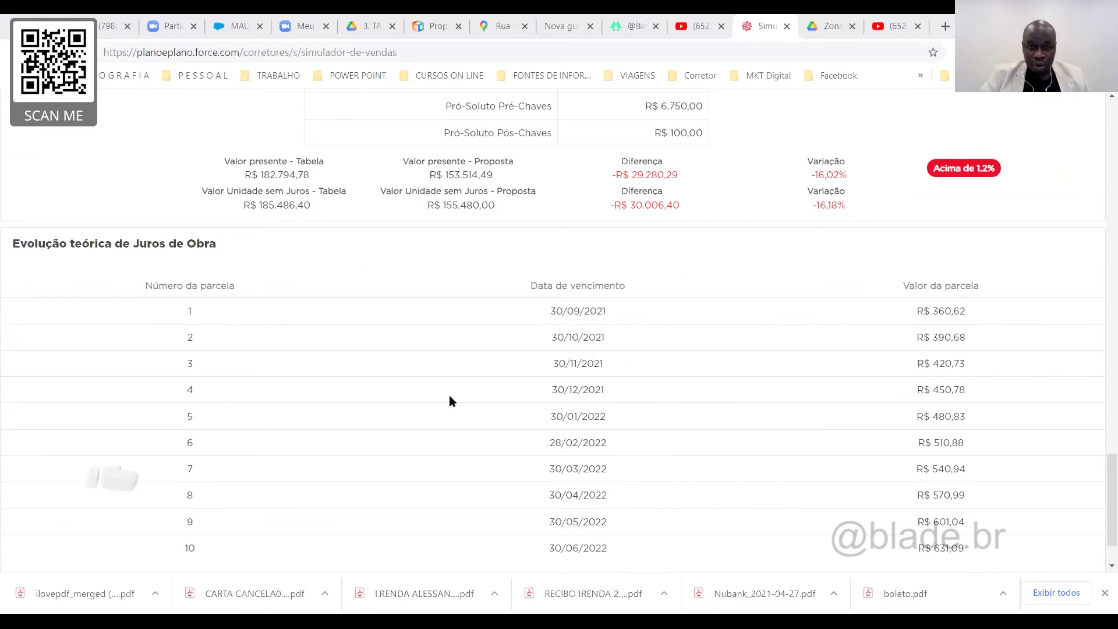
left_click_drag(551, 390, 962, 392)
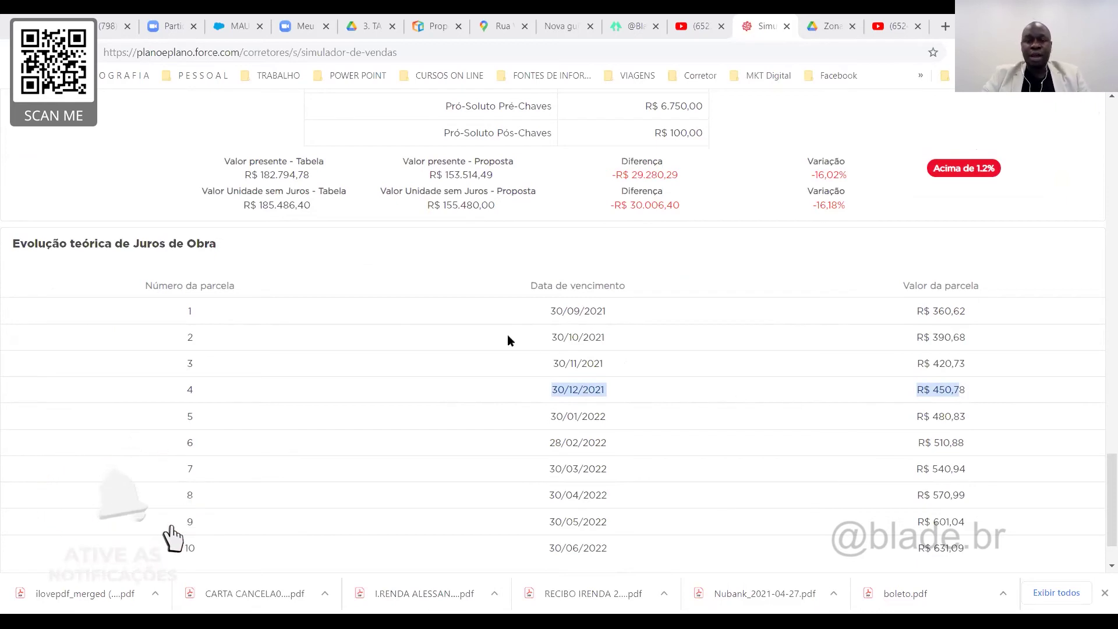
left_click(969, 388)
left_click_drag(968, 390, 911, 397)
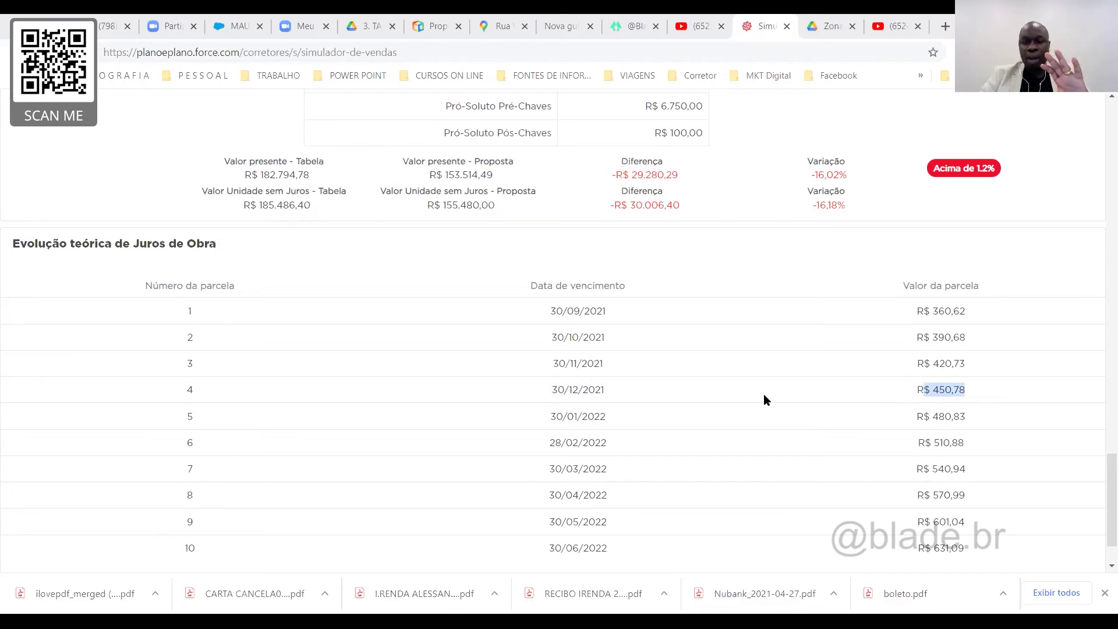
scroll(763, 393, "up", 9)
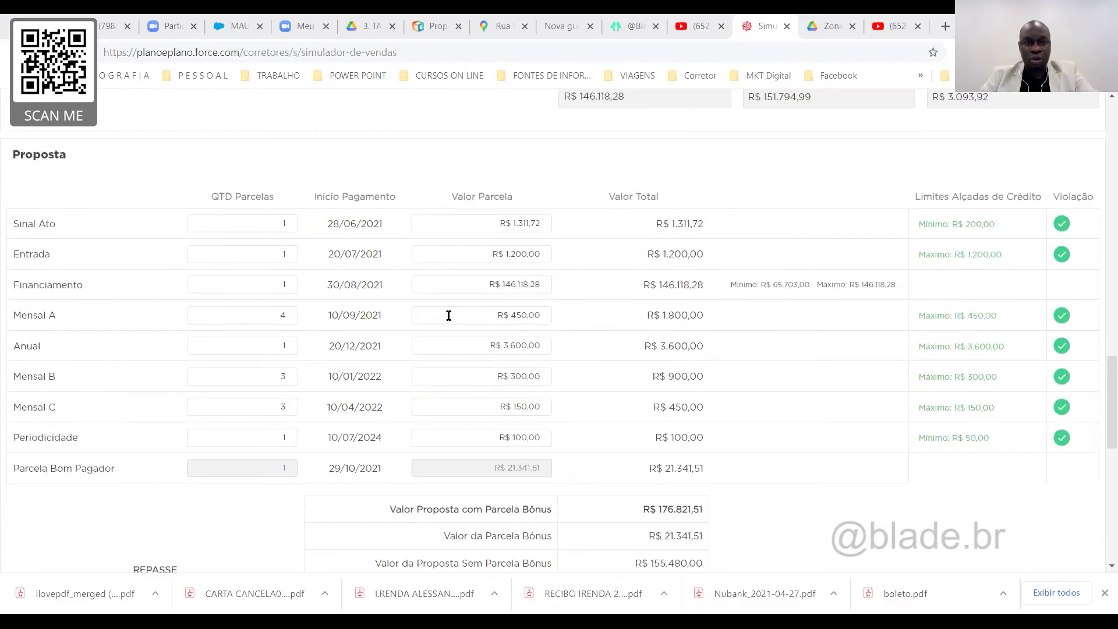
left_click(535, 315)
left_click_drag(515, 315, 542, 314)
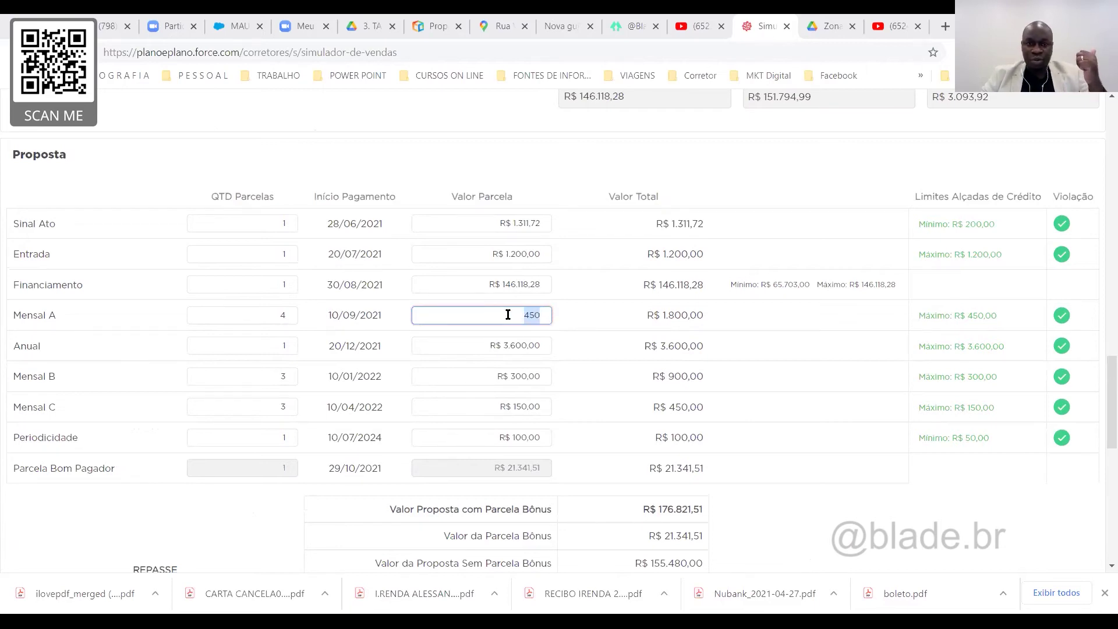
scroll(508, 314, "down", 9)
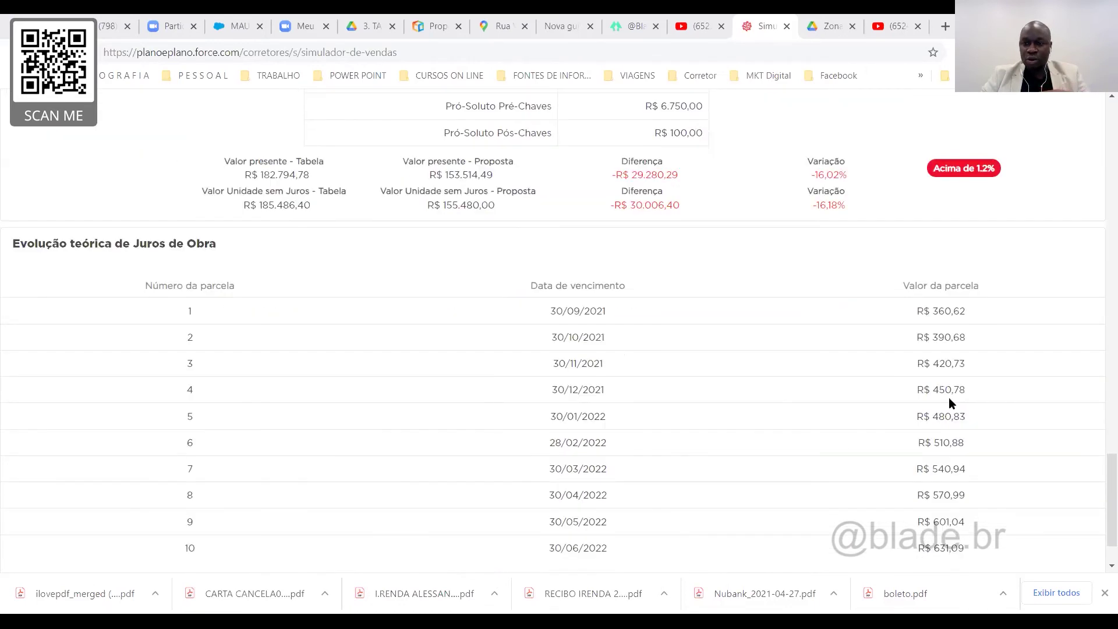
left_click_drag(963, 386, 911, 390)
Check the VL máximo parcela in the Financiamento section against the full series of Juros de Obra instalments
scroll(673, 388, "up", 12)
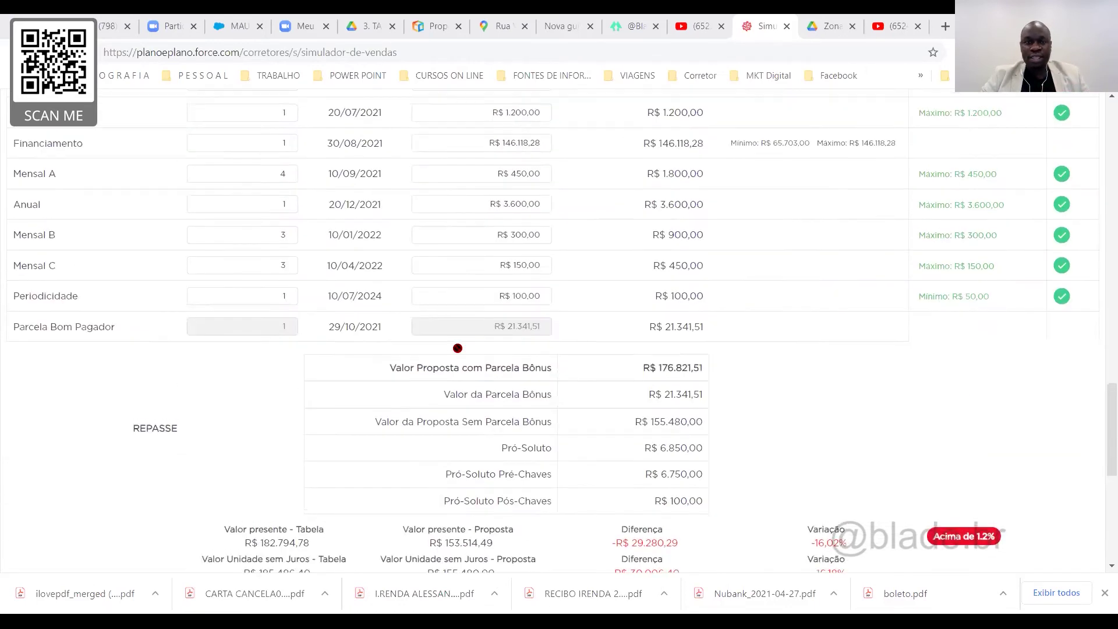
scroll(319, 228, "up", 2)
left_click_drag(257, 271, 195, 272)
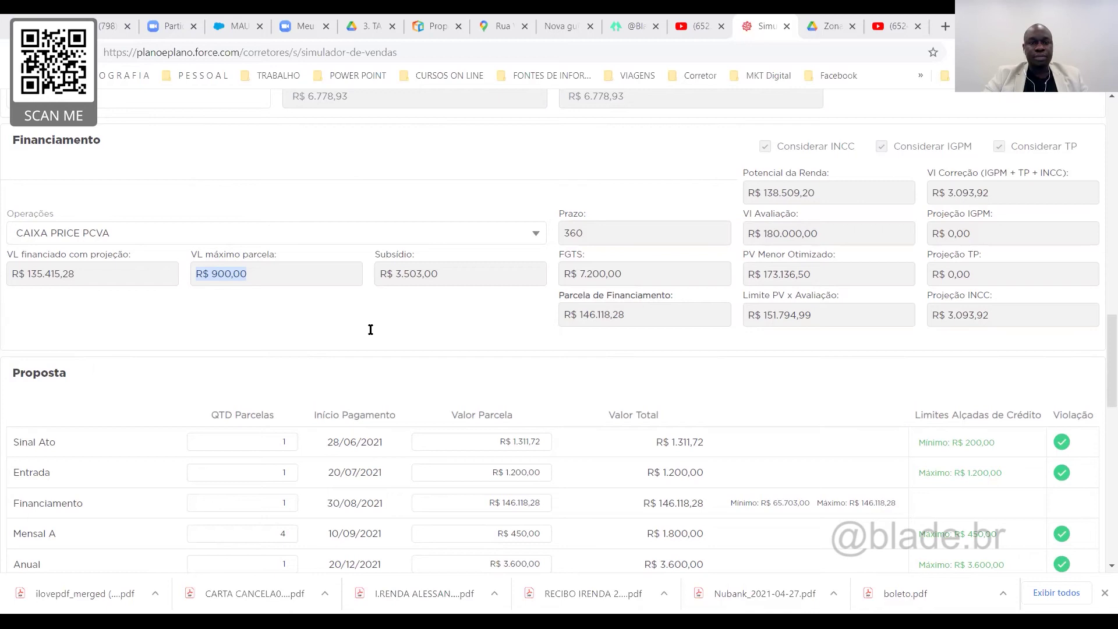
scroll(488, 341, "down", 10)
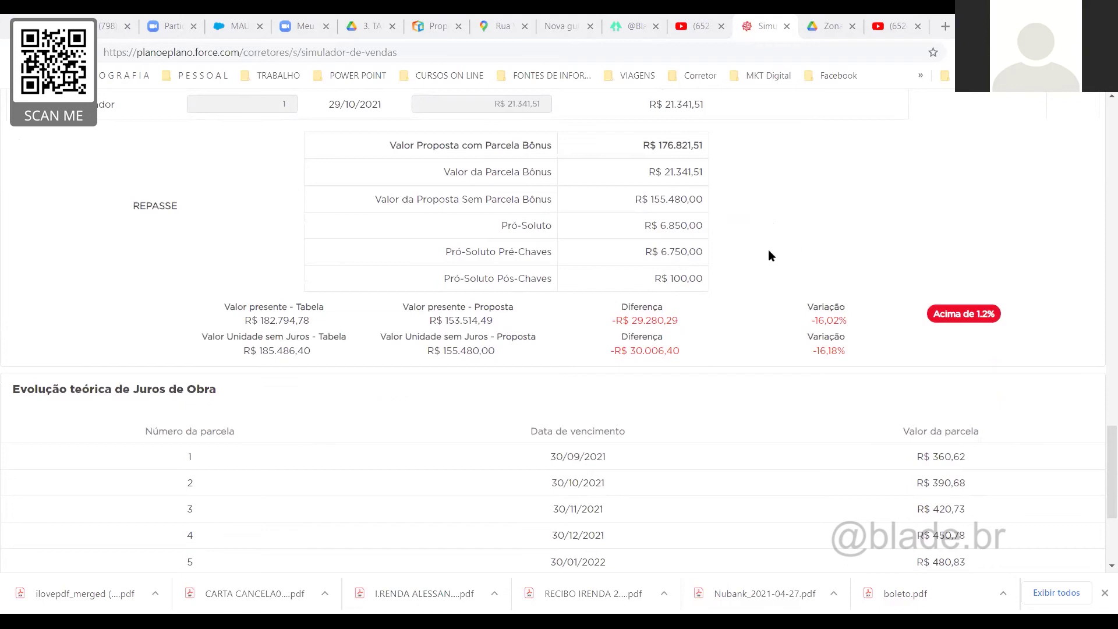
scroll(1099, 455, "up", 3)
scroll(1099, 421, "down", 6)
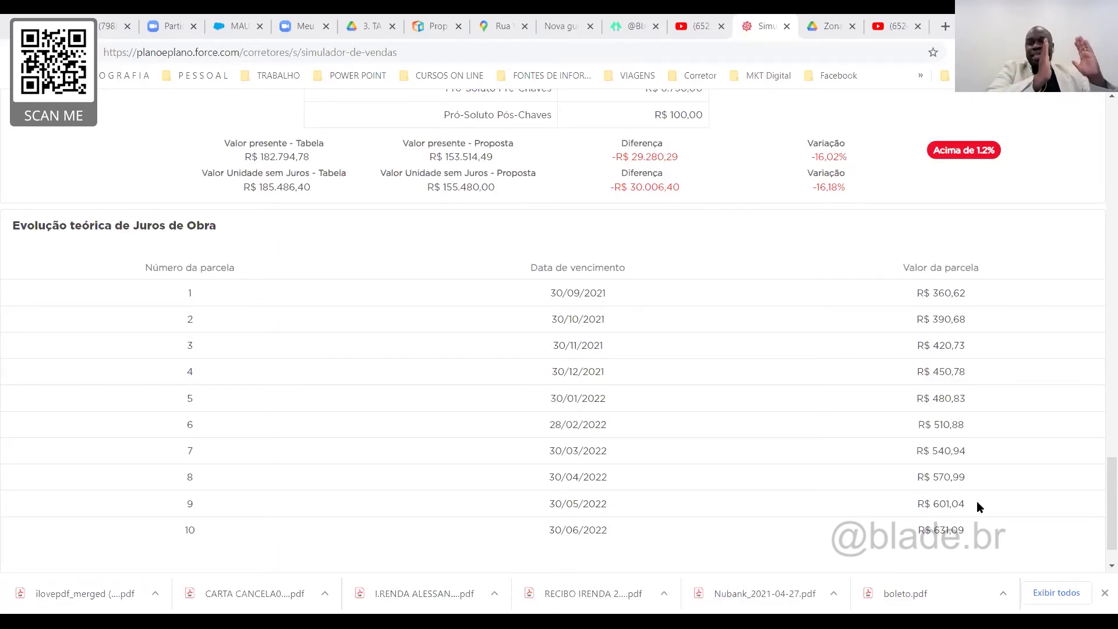
scroll(1042, 518, "up", 6)
scroll(646, 373, "up", 1)
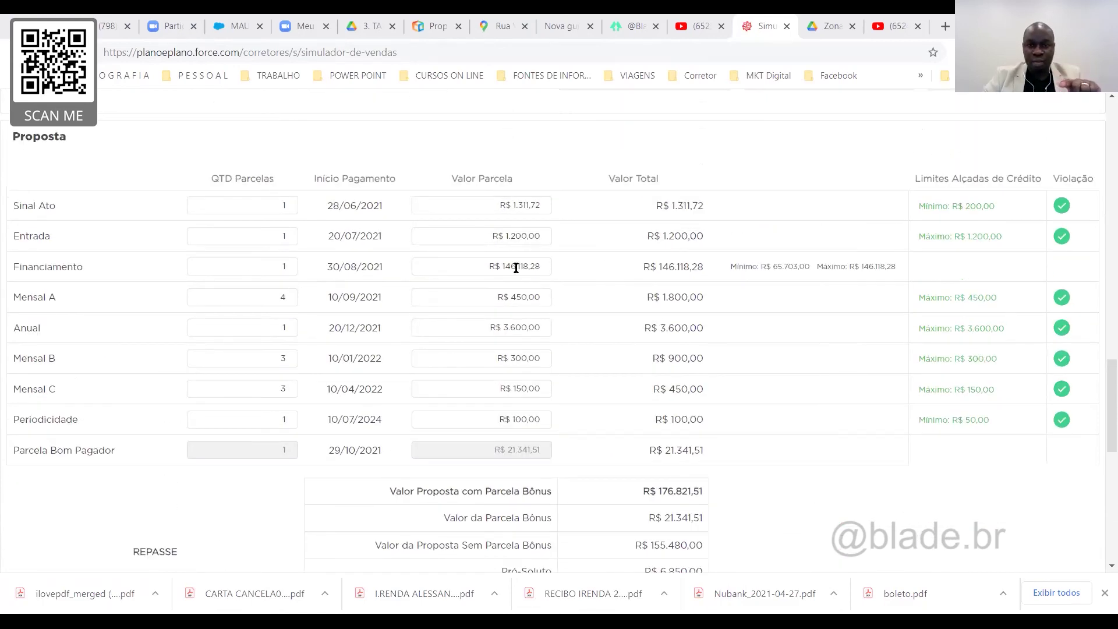
Examine the Início Pagamento date of the Financiamento row in the Proposta
left_click_drag(12, 266, 90, 268)
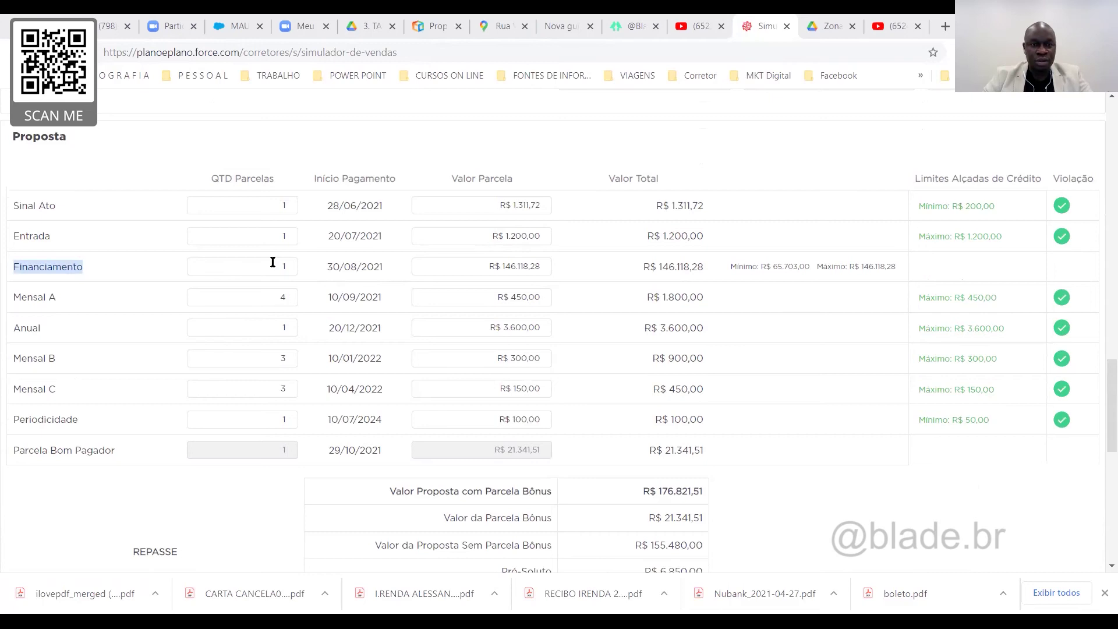
left_click_drag(320, 266, 389, 267)
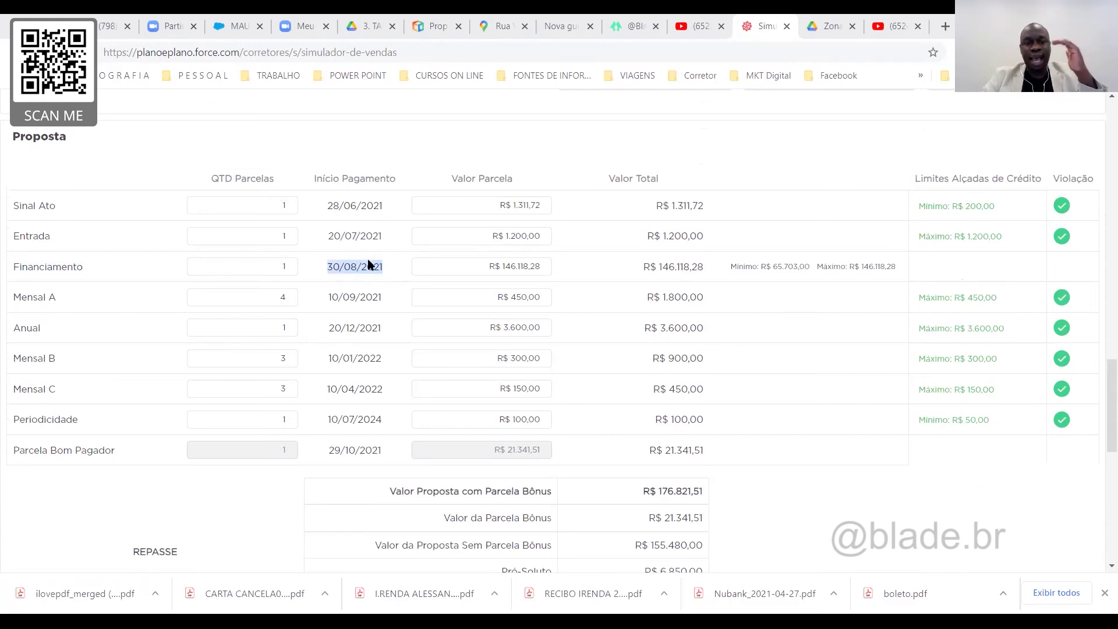
left_click(388, 271)
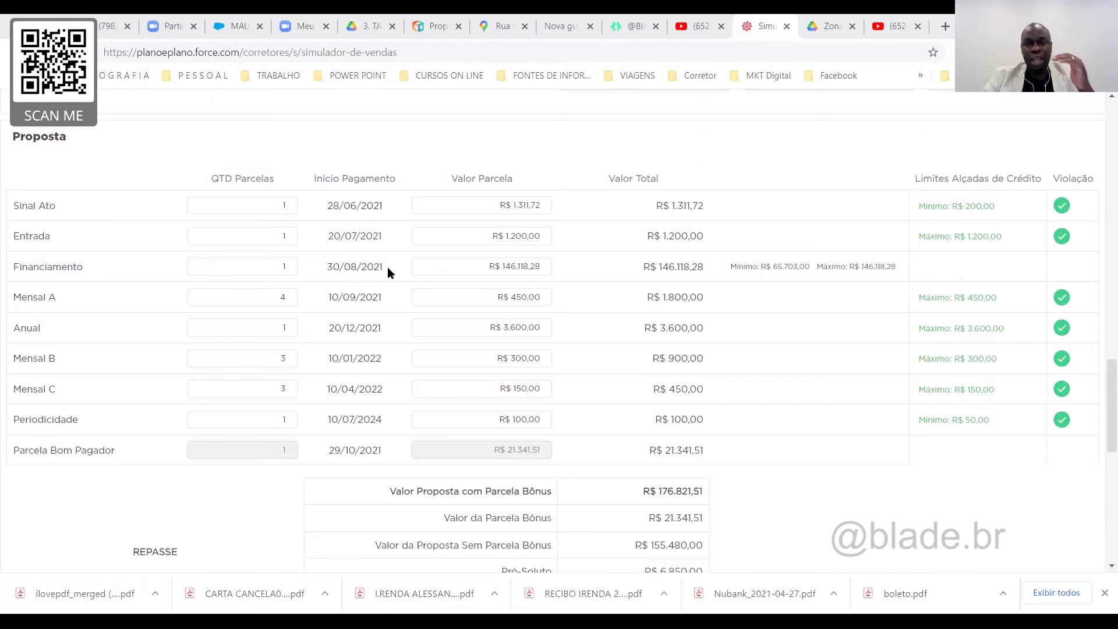
Compare the VI Correção (IGPM + TP + INCC) with the Potencial da Renda and the VL financiado com projeção
scroll(407, 274, "up", 6)
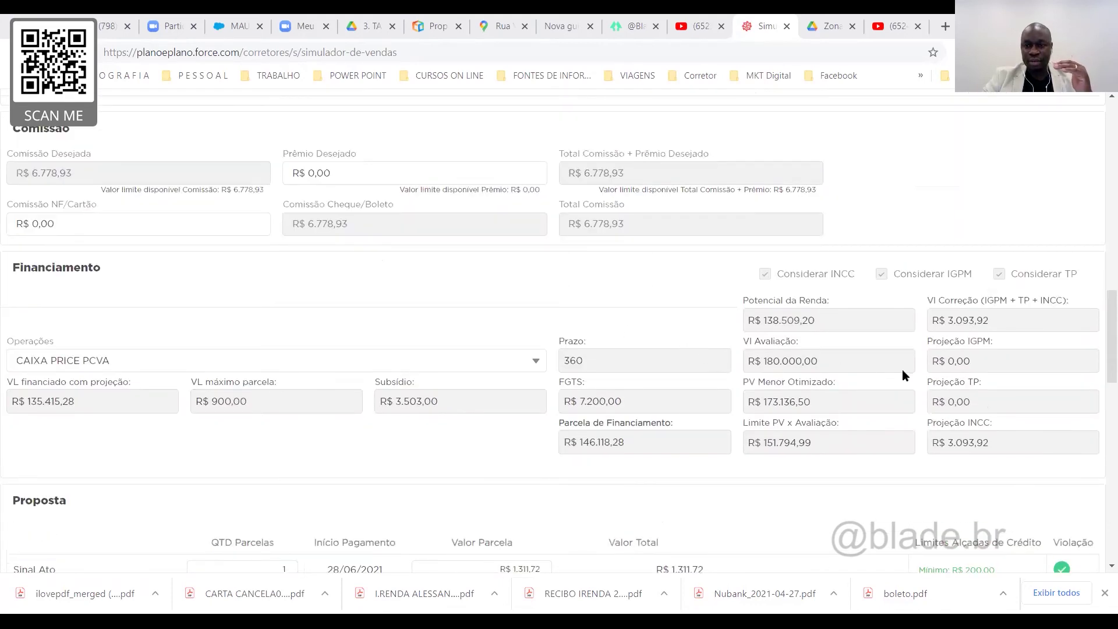
left_click_drag(988, 321, 925, 319)
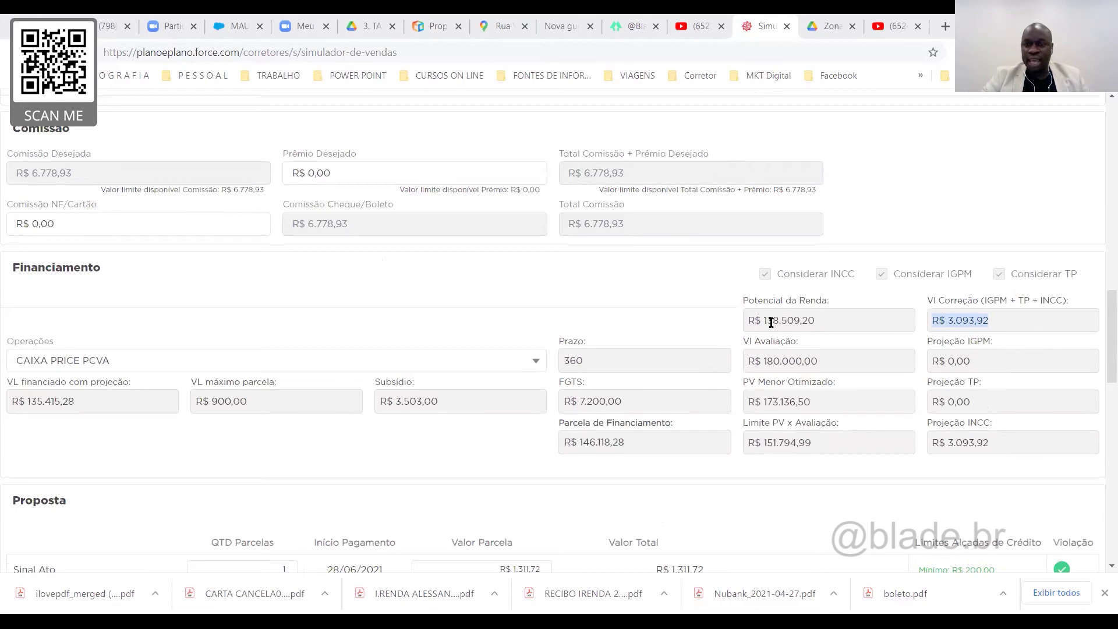
left_click_drag(815, 320, 762, 320)
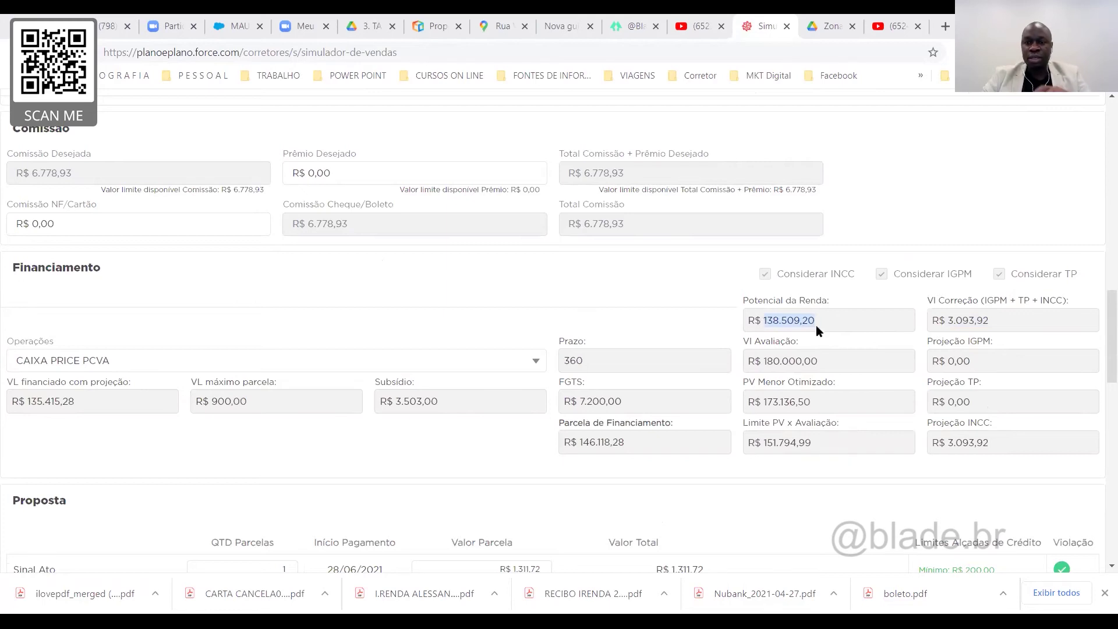
left_click_drag(75, 402, 21, 407)
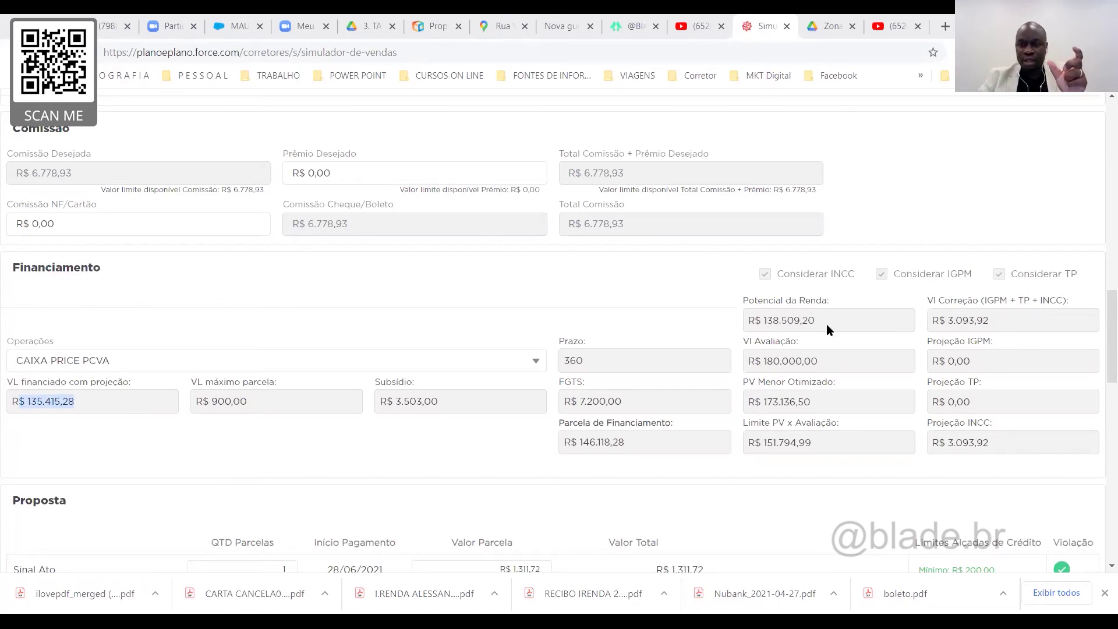
left_click_drag(992, 320, 930, 319)
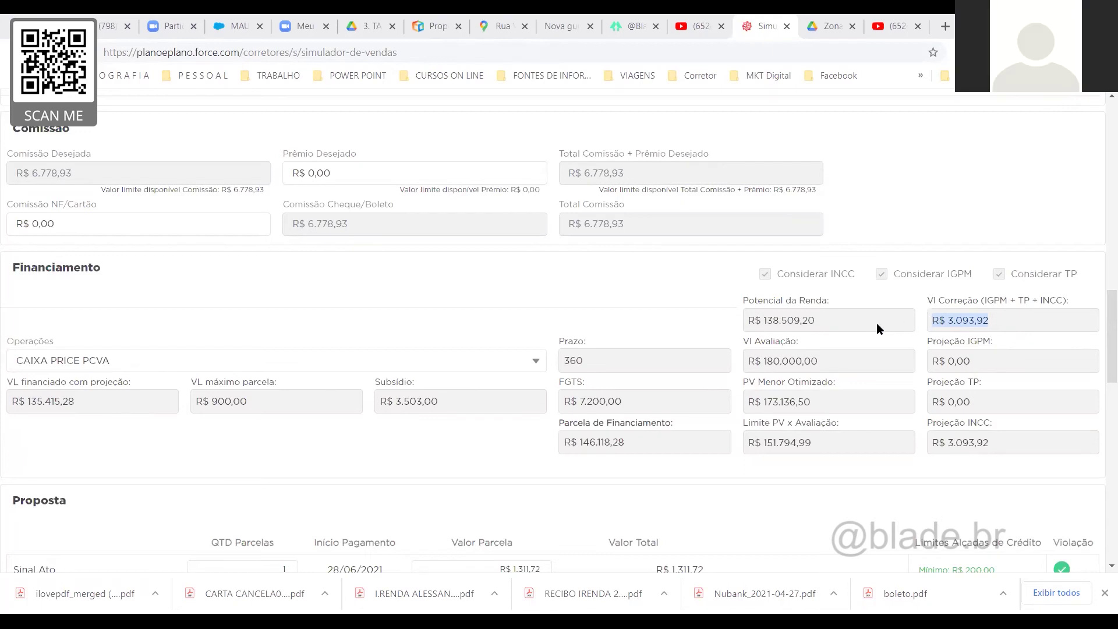
scroll(876, 322, "down", 1)
scroll(876, 323, "up", 2)
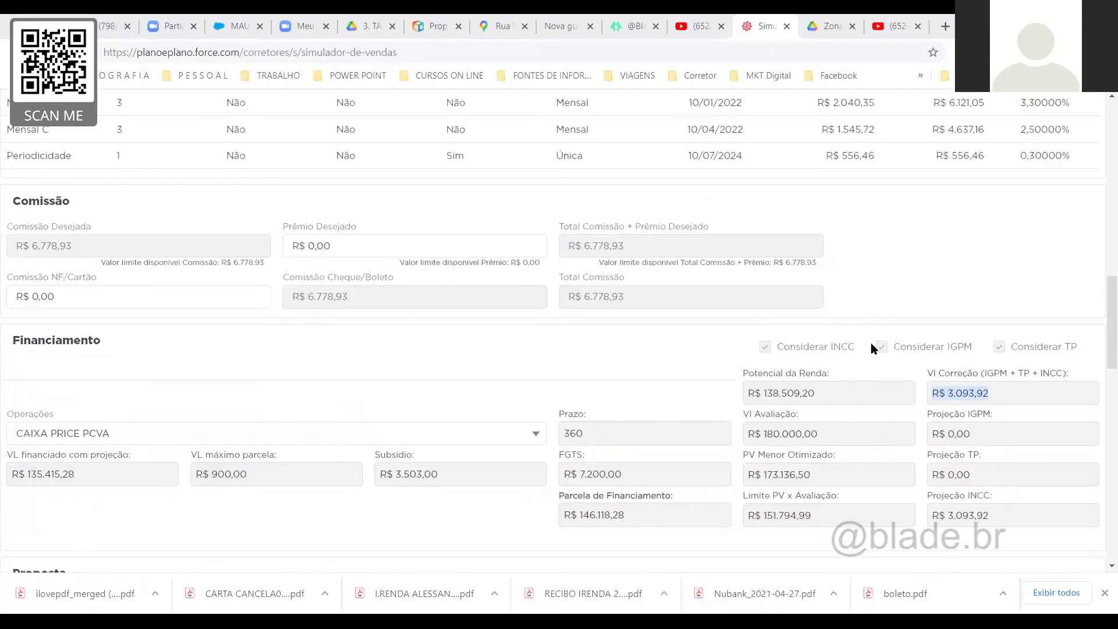
scroll(869, 337, "down", 1)
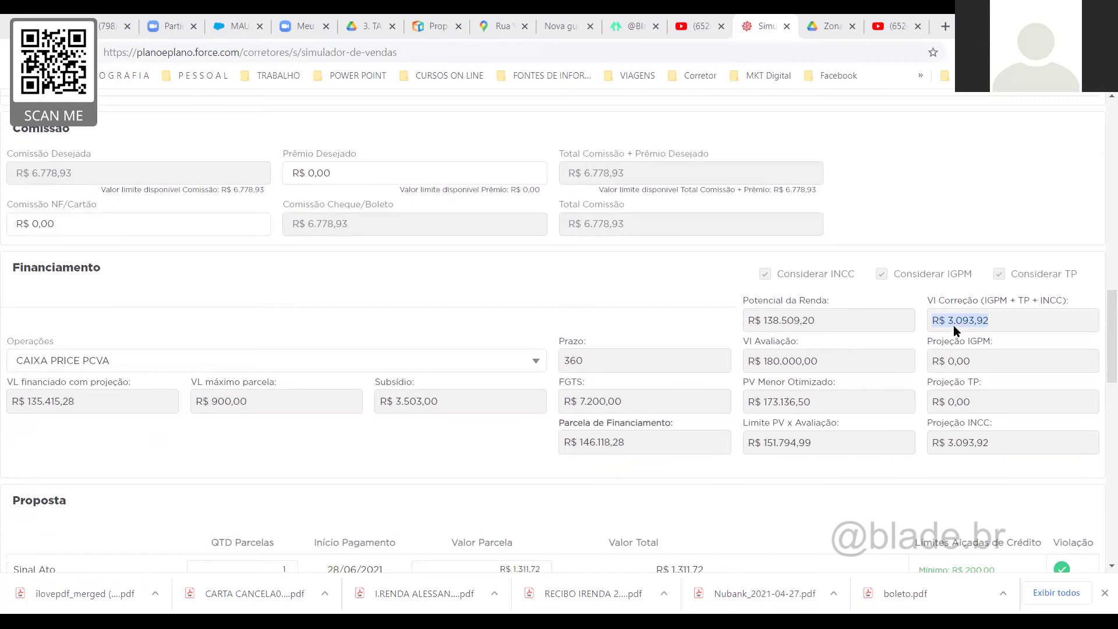
left_click(989, 322)
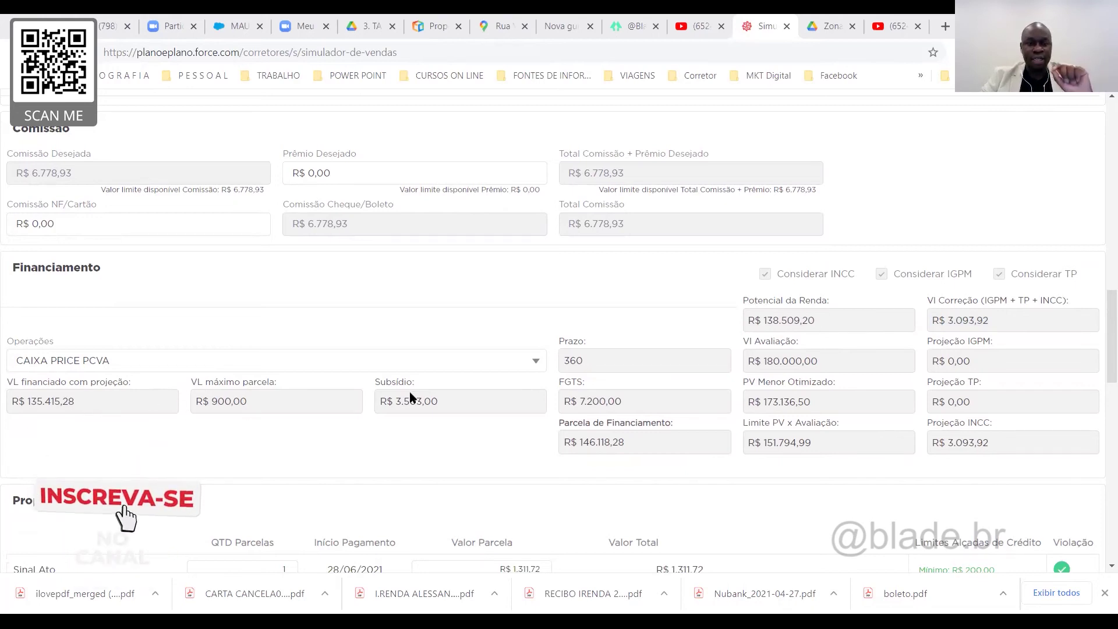
Check the Subsídio and review how the VI Correção relates the Potencial da Renda to the VL financiado com projeção
left_click_drag(395, 402, 442, 401)
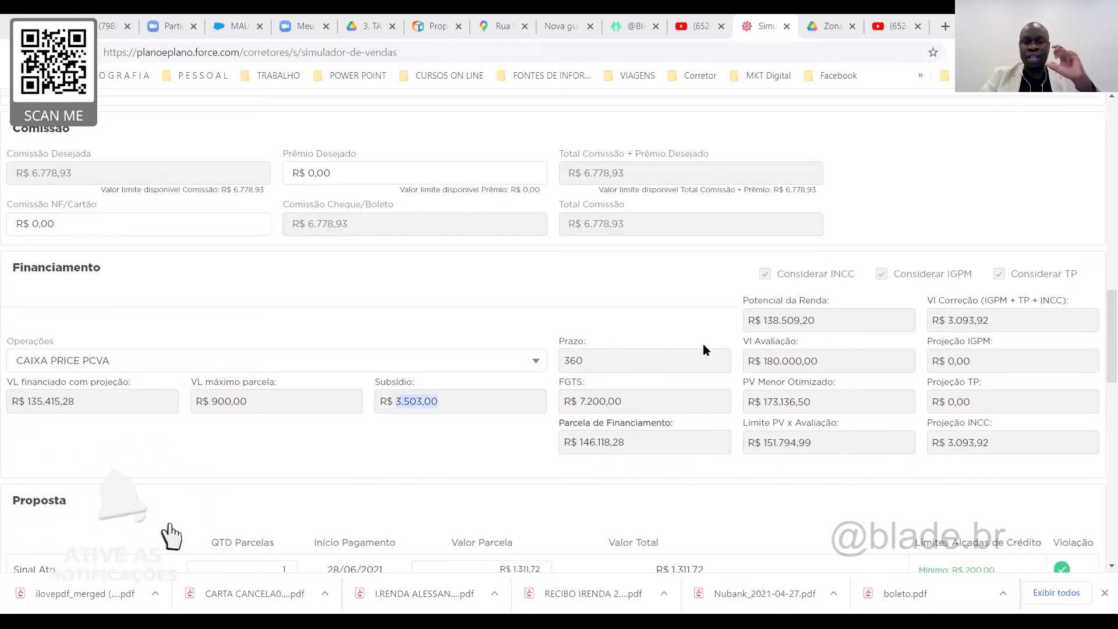
triple_click(794, 319)
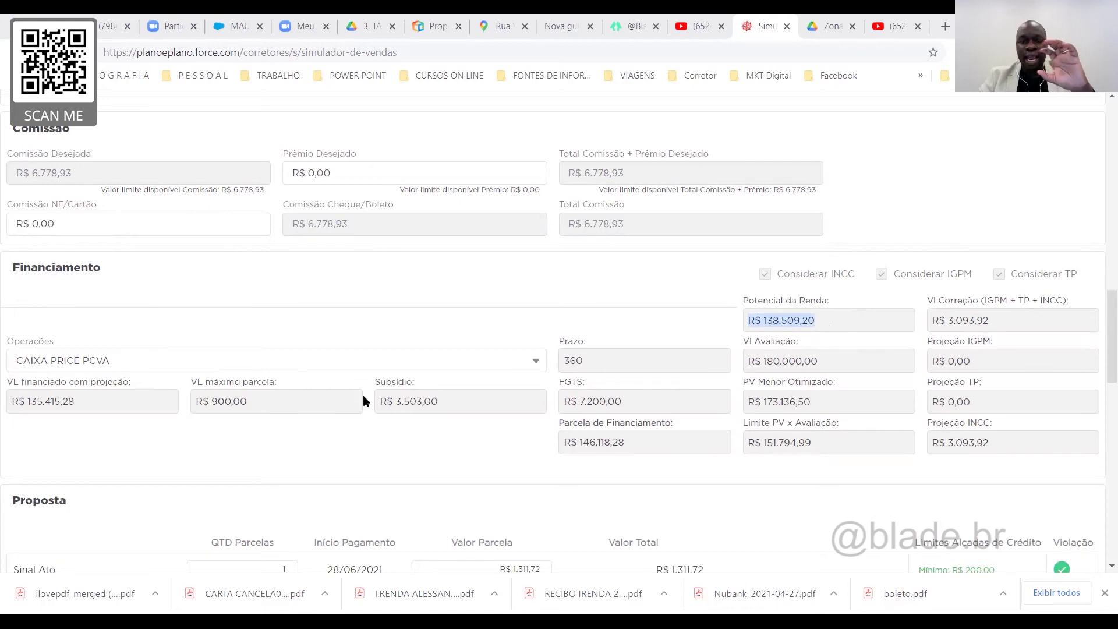
left_click_drag(75, 401, 27, 403)
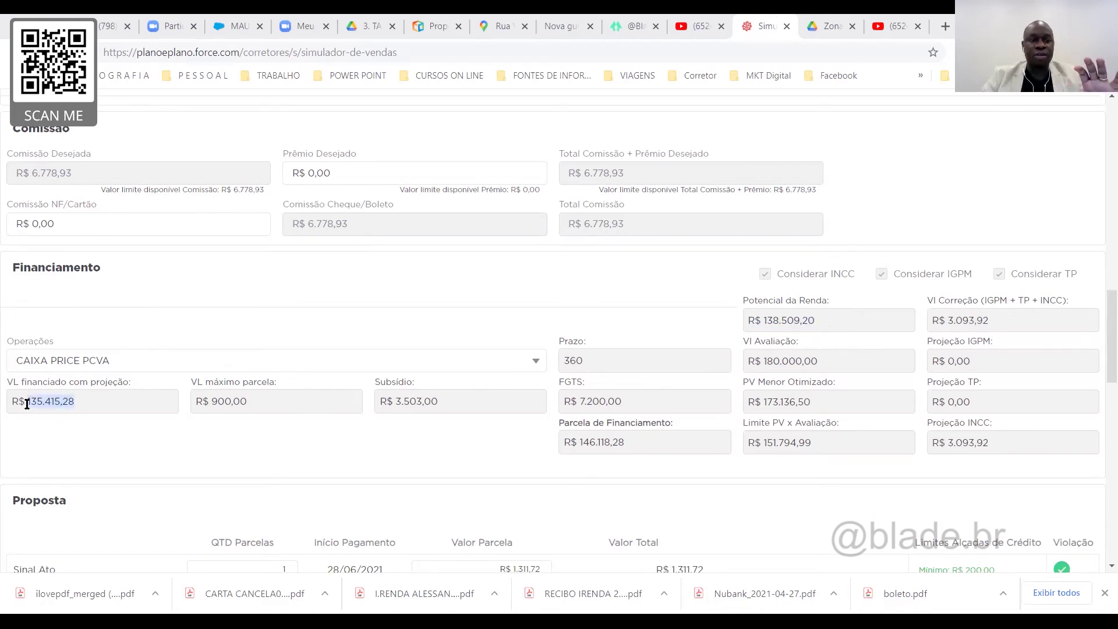
left_click_drag(1001, 322, 930, 321)
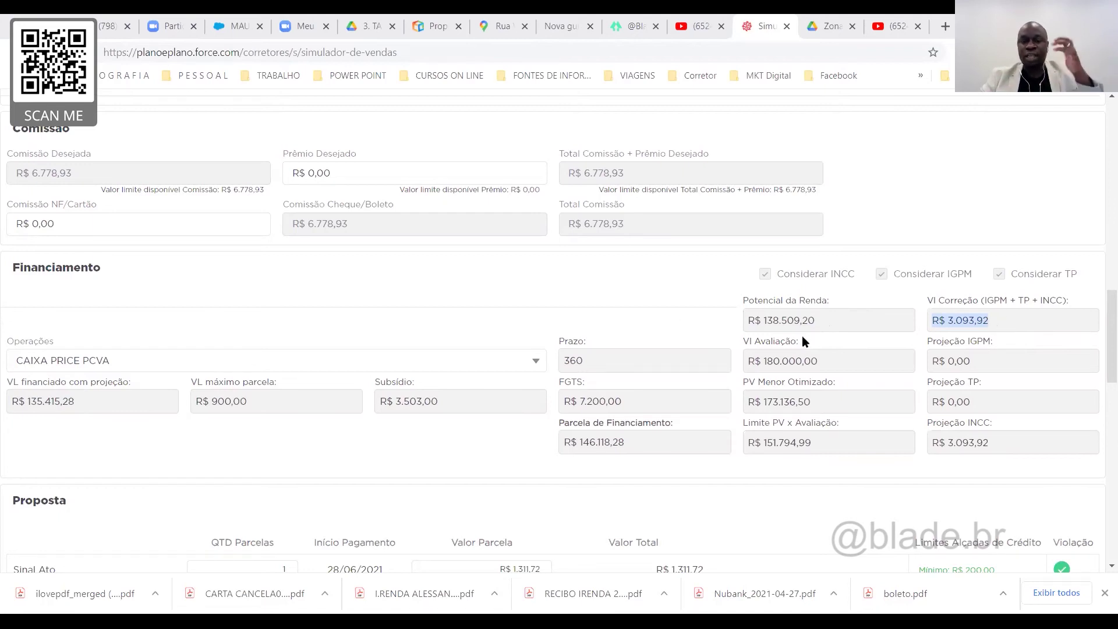
Recheck the Financiamento row's payment start date and view the Evolução teórica de Juros de Obra table
scroll(698, 284, "down", 6)
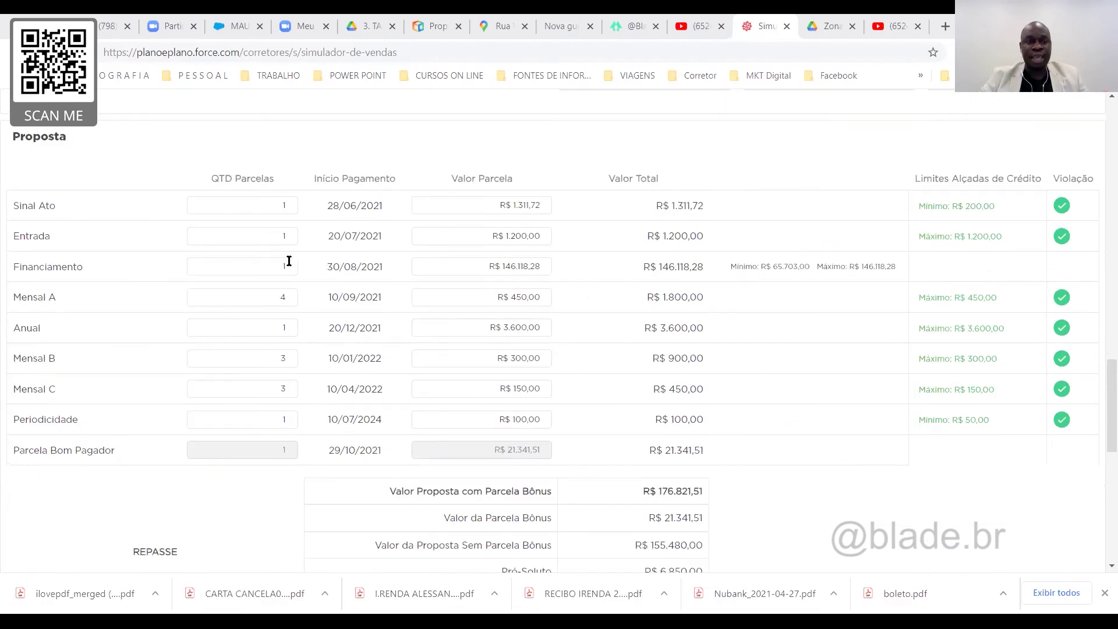
left_click_drag(327, 266, 385, 268)
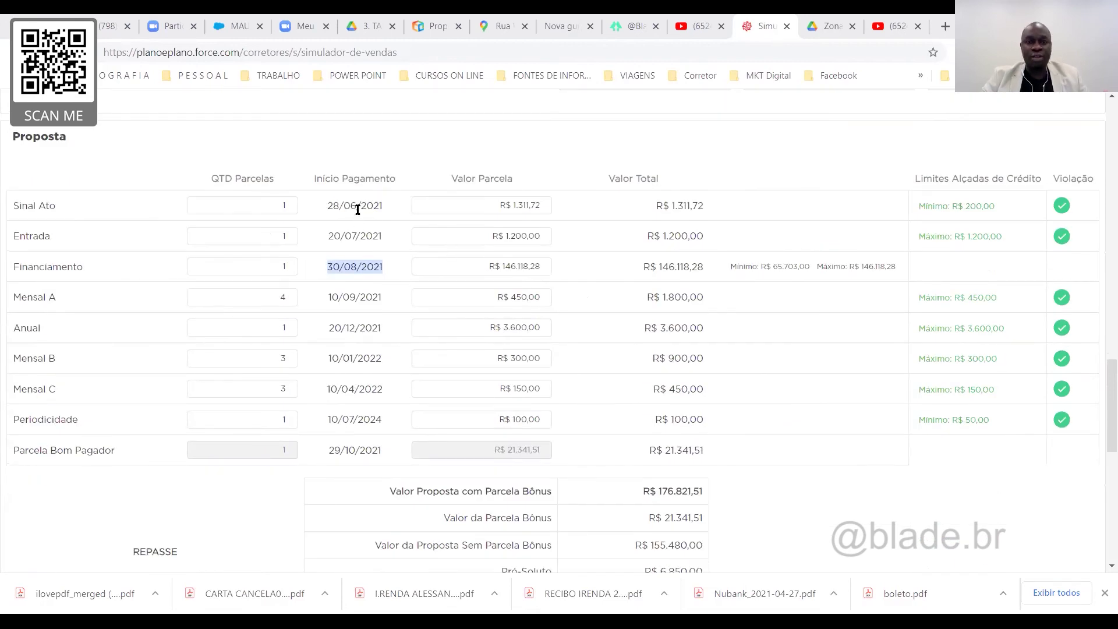
scroll(376, 224, "up", 1)
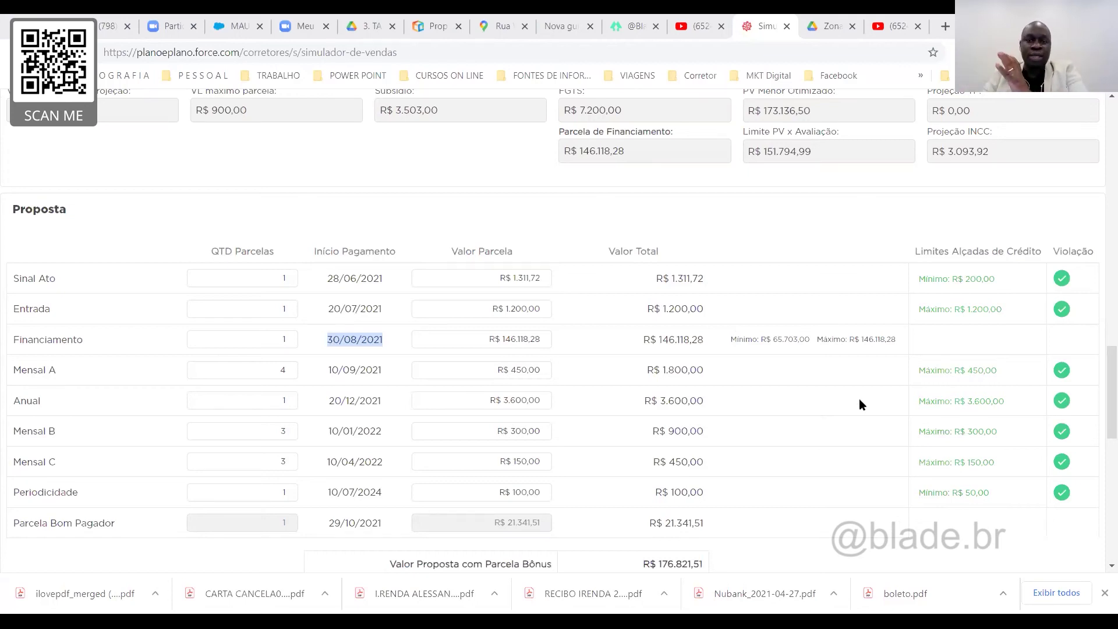
scroll(844, 276, "down", 8)
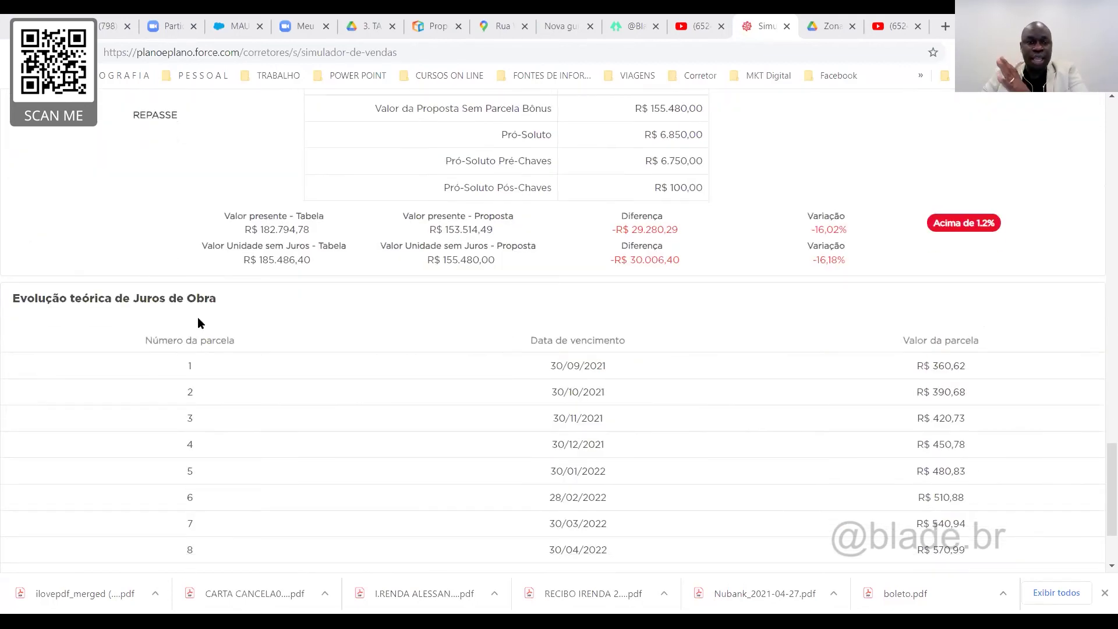
Point out the Evolução teórica de Juros de Obra heading above the installment table
left_click_drag(13, 299, 390, 313)
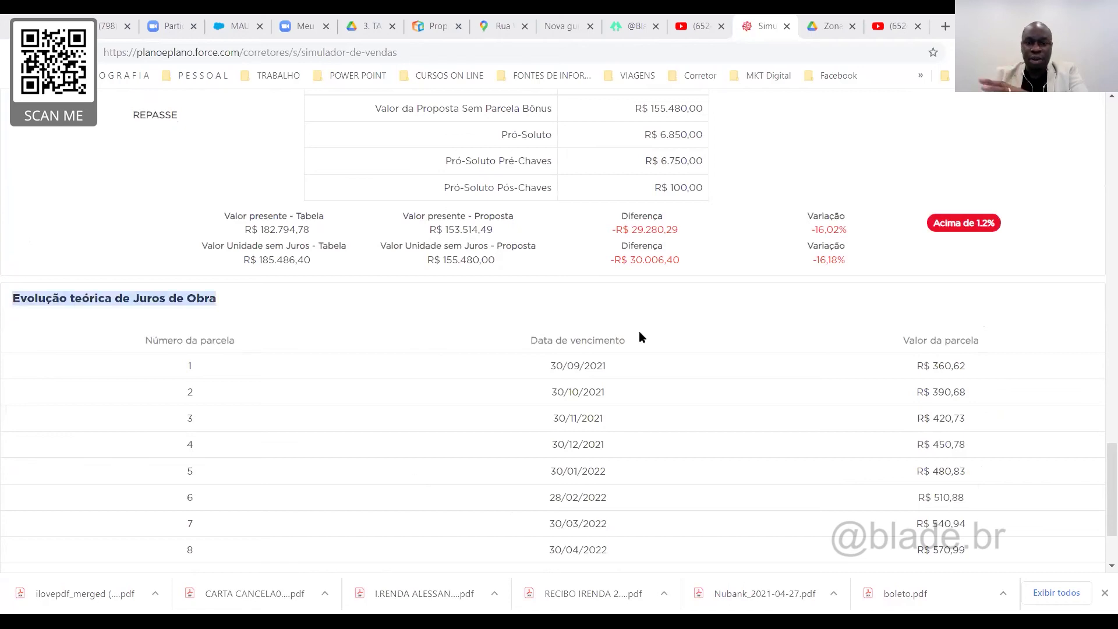
scroll(658, 337, "down", 2)
scroll(710, 343, "up", 4)
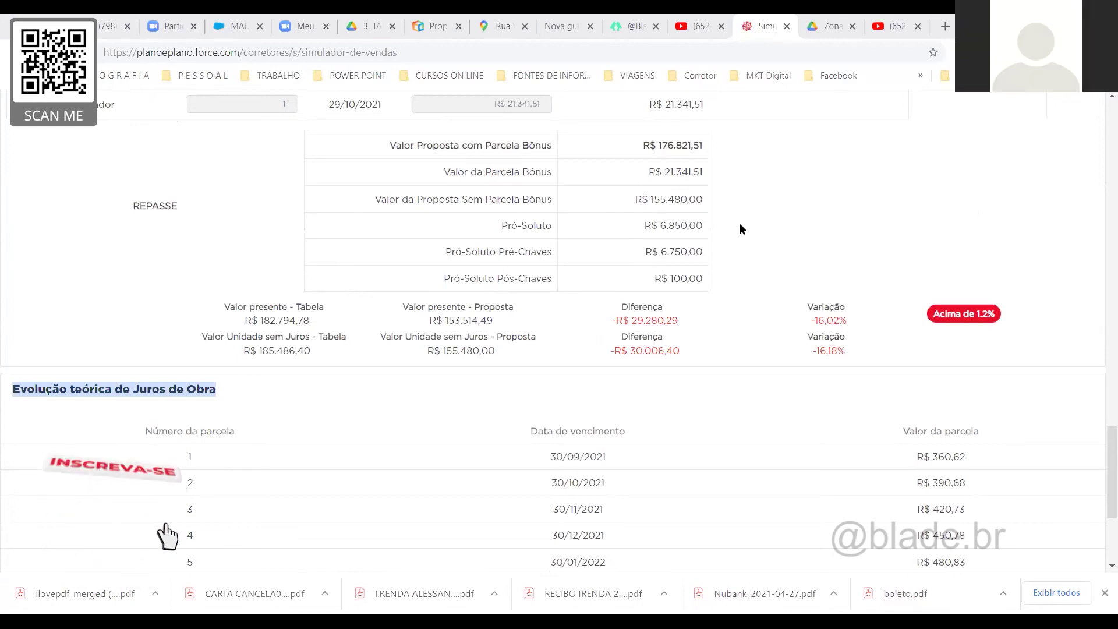
Examine the VI Correção (IGPM + TP + INCC) label and amount in the Financiamento section
scroll(768, 244, "up", 3)
scroll(774, 247, "up", 8)
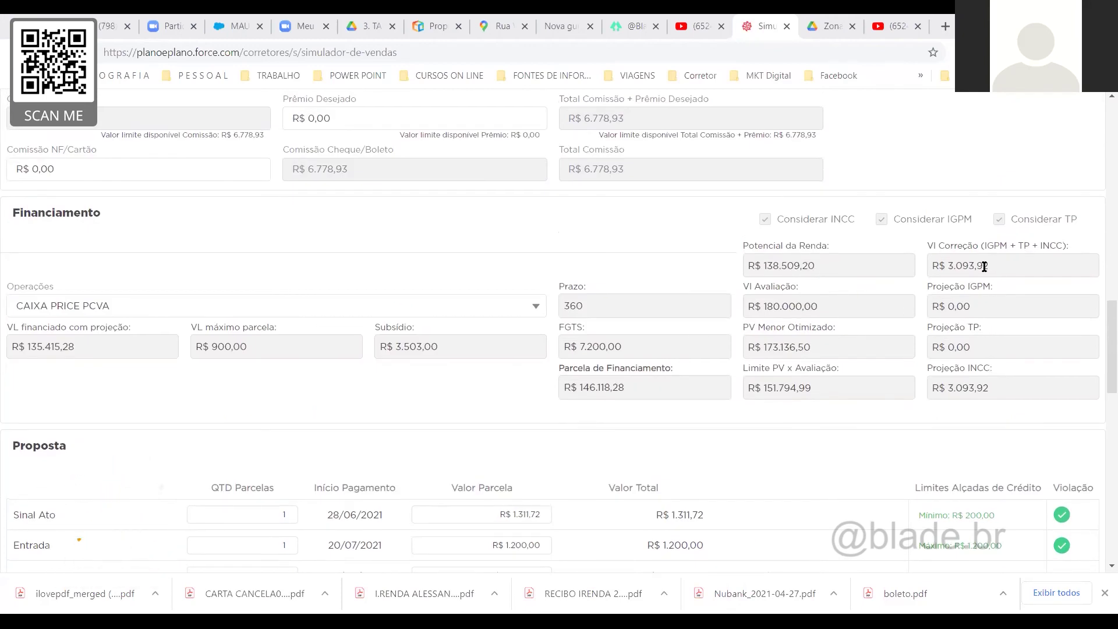
left_click_drag(991, 263, 927, 268)
left_click(985, 265)
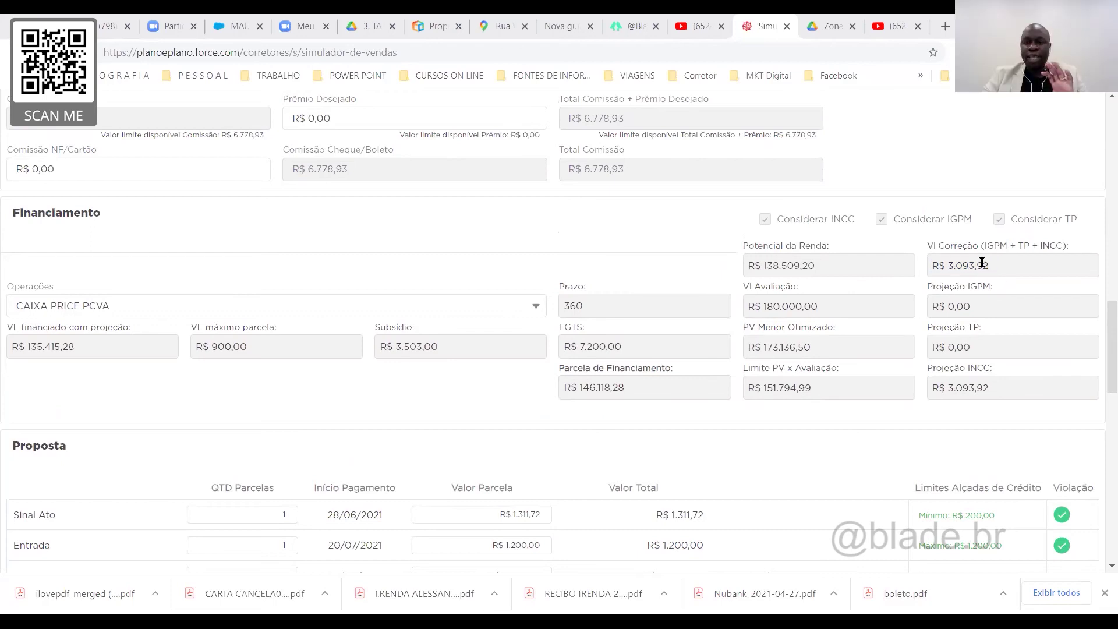
left_click_drag(990, 264, 927, 266)
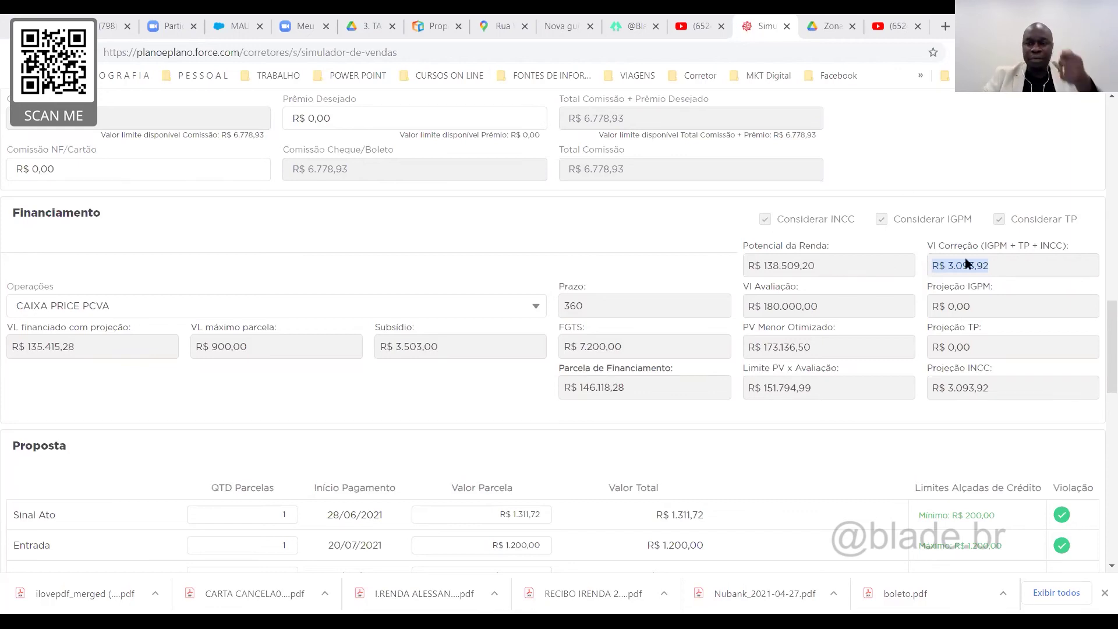
left_click(995, 266)
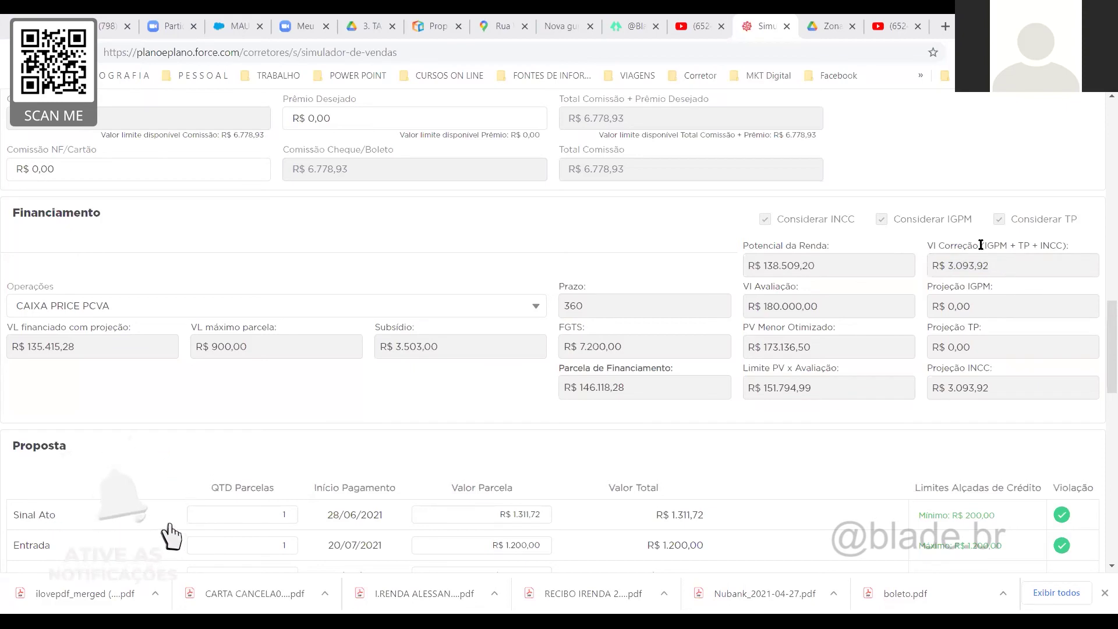
left_click_drag(930, 245, 1069, 245)
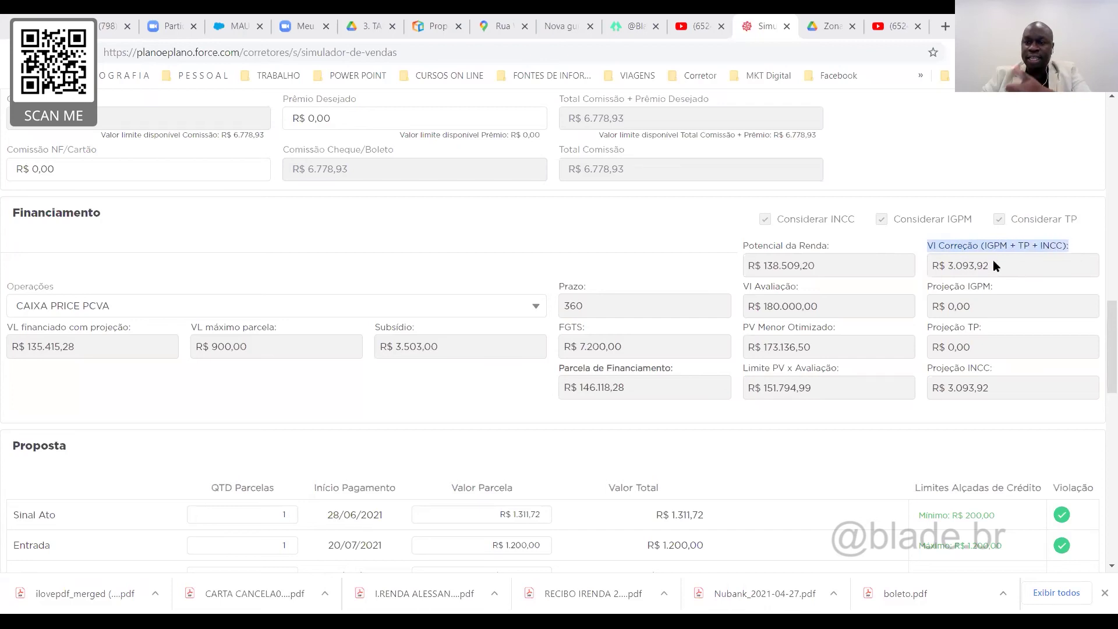
left_click_drag(993, 262, 939, 265)
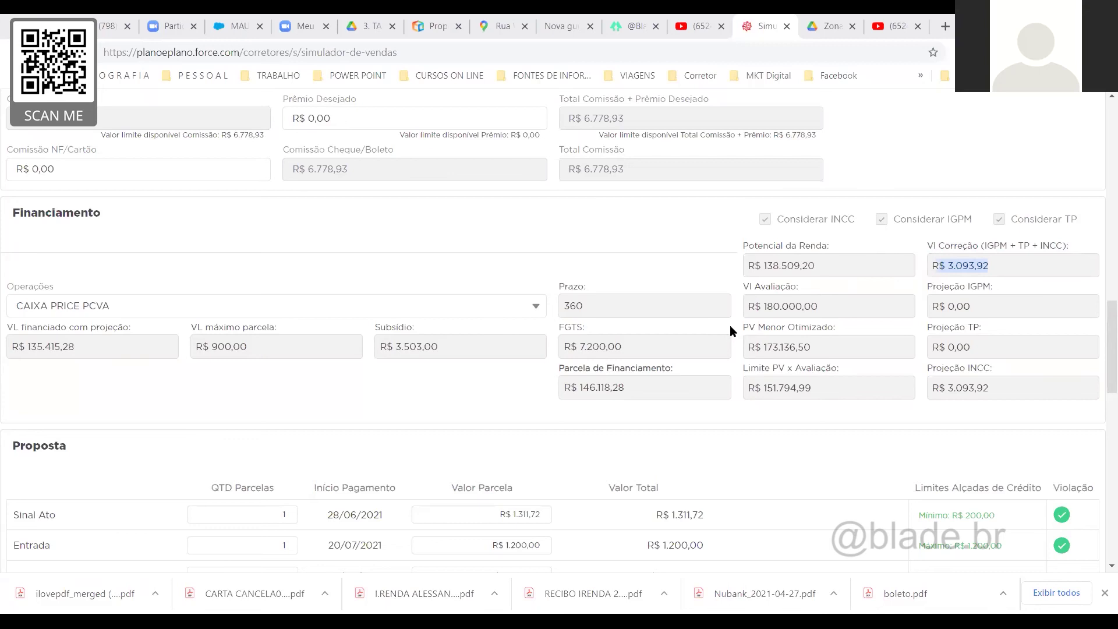
left_click(697, 226)
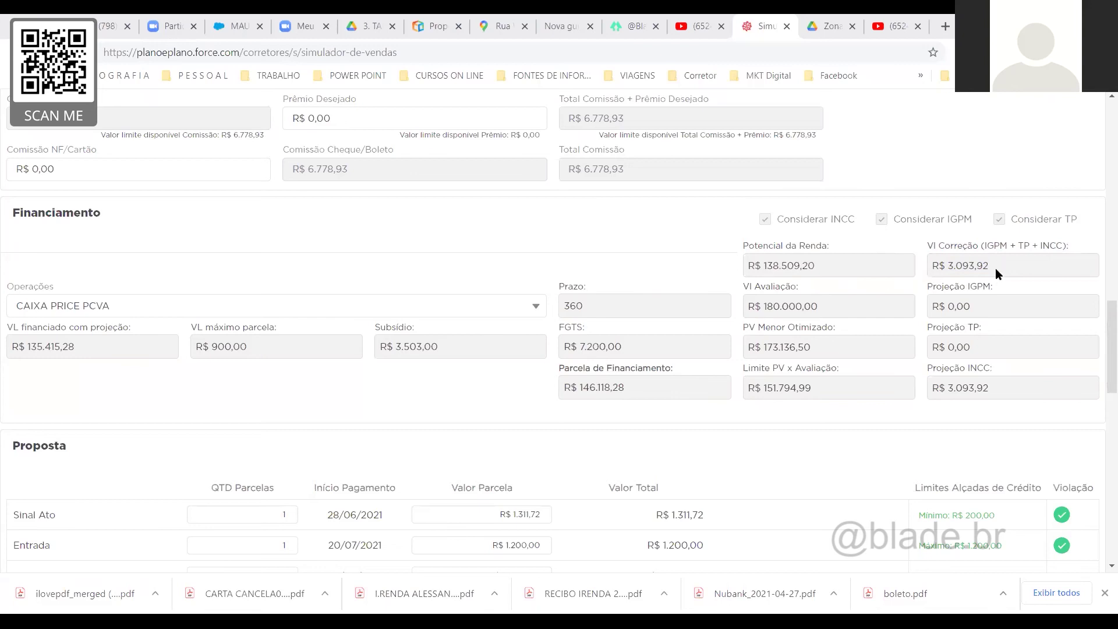
left_click_drag(995, 266, 906, 262)
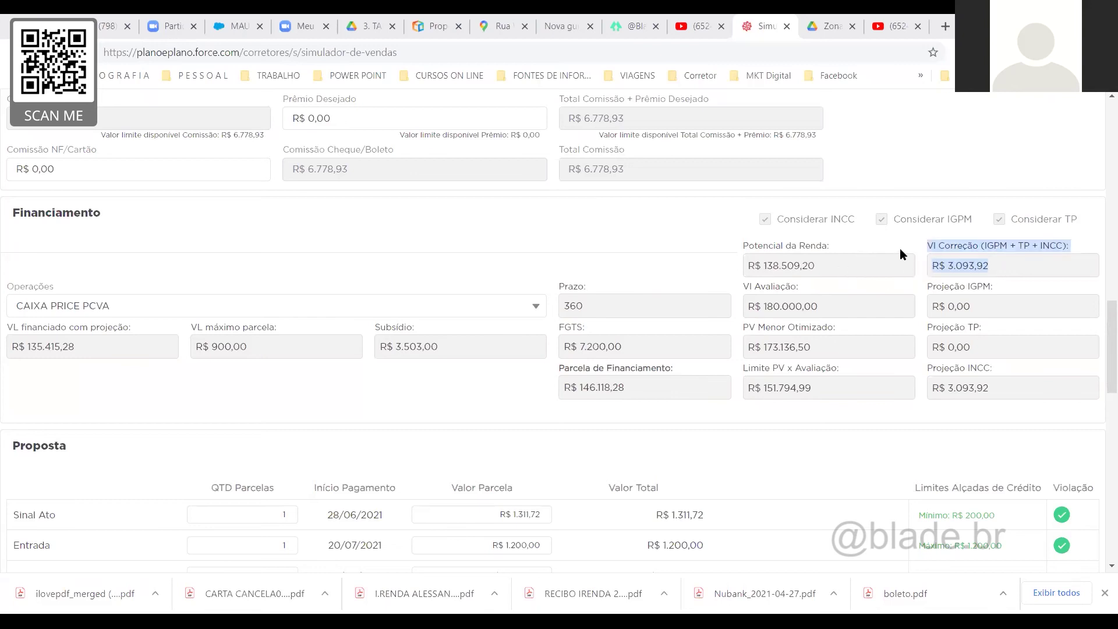
left_click(907, 250)
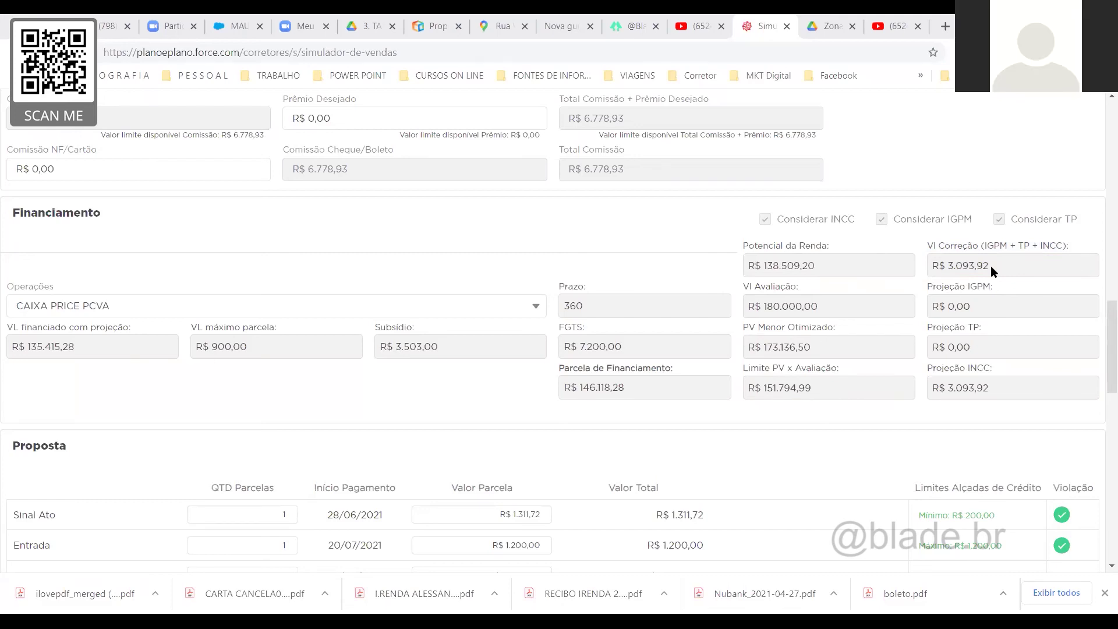
Review the Mensal A row's Valor Parcela in the Proposta
scroll(642, 248, "down", 7)
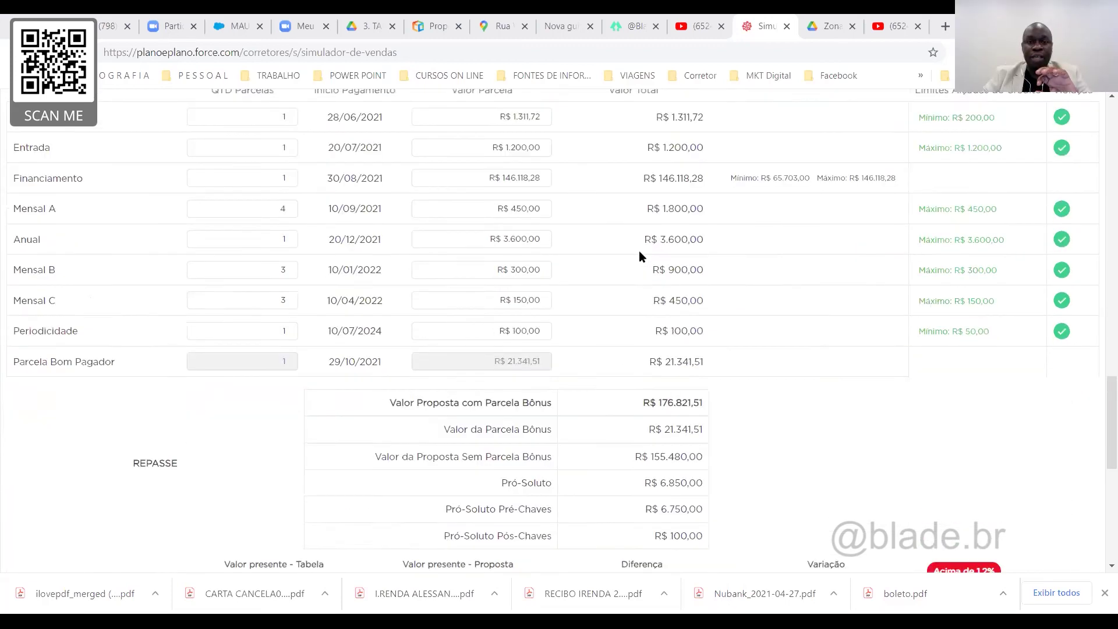
scroll(623, 282, "down", 2)
scroll(492, 312, "up", 4)
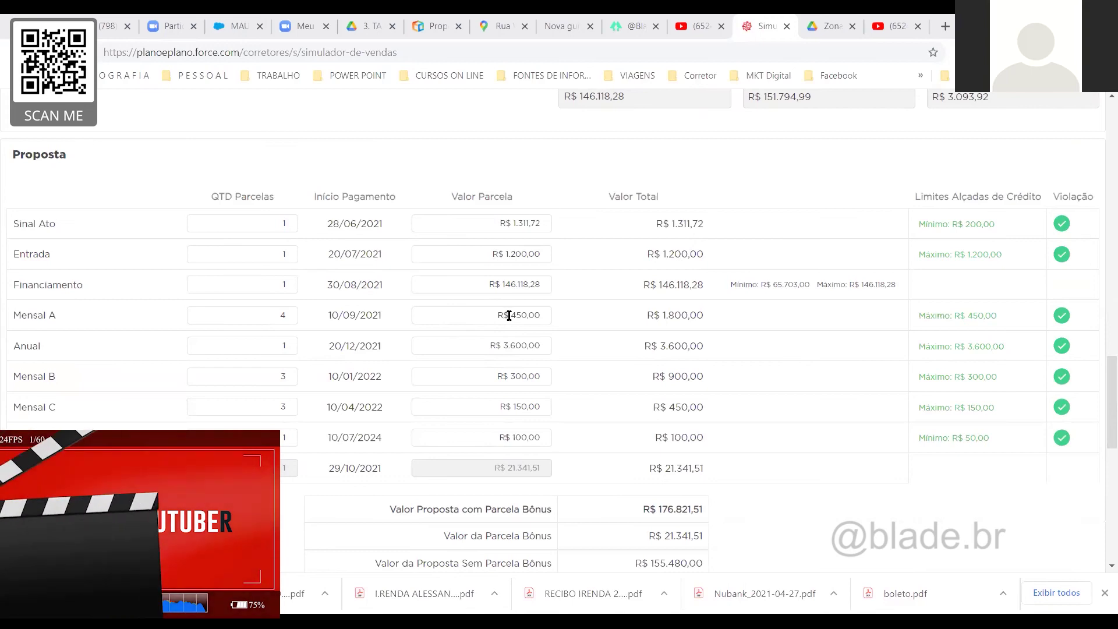
left_click(540, 315)
left_click_drag(540, 315, 508, 315)
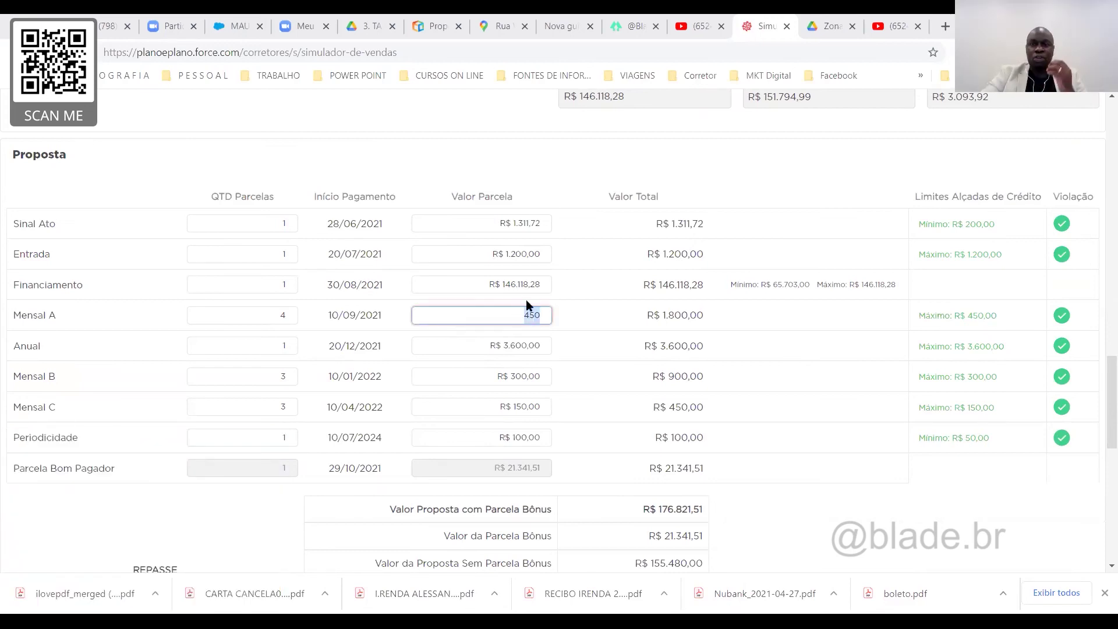
left_click(554, 161)
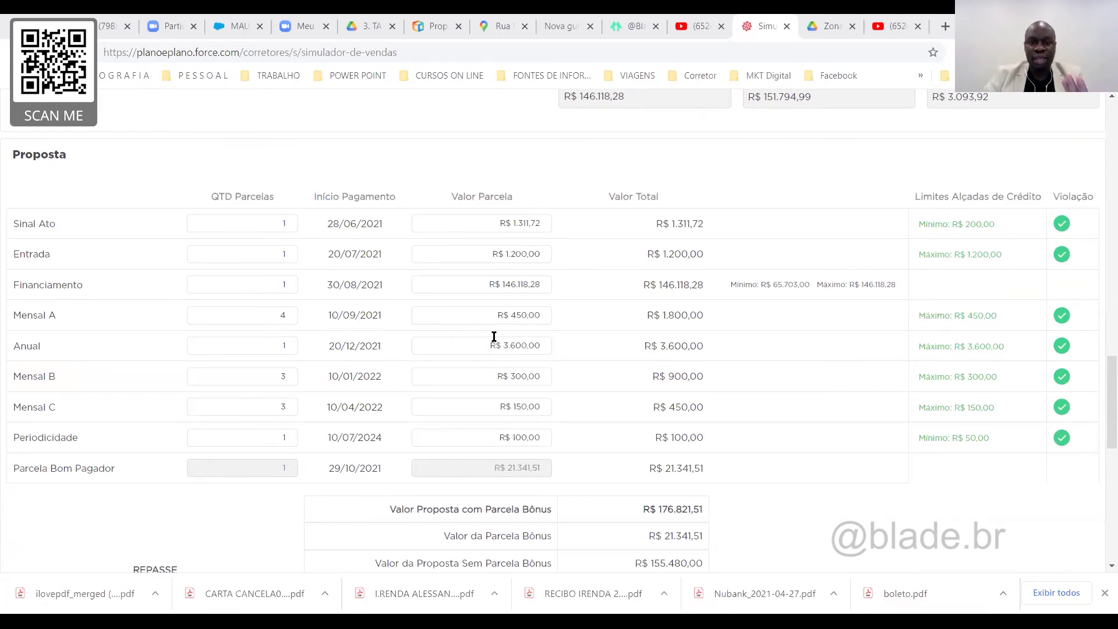
Examine the Anual row's Valor Parcela in the Proposta alongside the Mensal B installment
left_click_drag(13, 346, 41, 344)
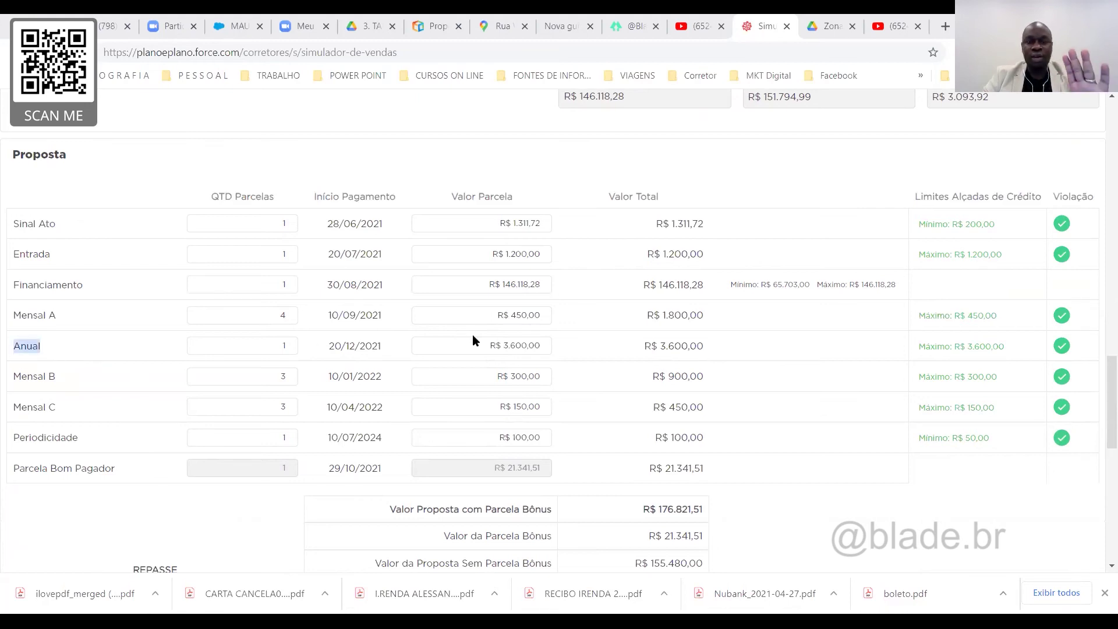
left_click(503, 346)
left_click_drag(517, 346, 536, 340)
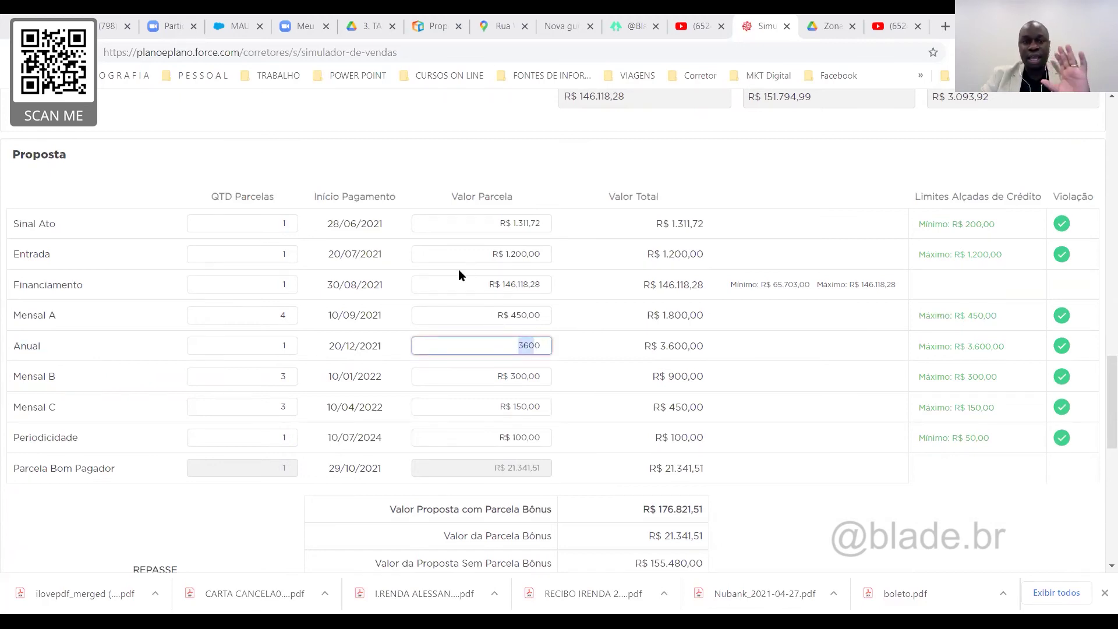
scroll(458, 270, "up", 5)
left_click_drag(396, 346, 430, 345)
scroll(429, 346, "down", 8)
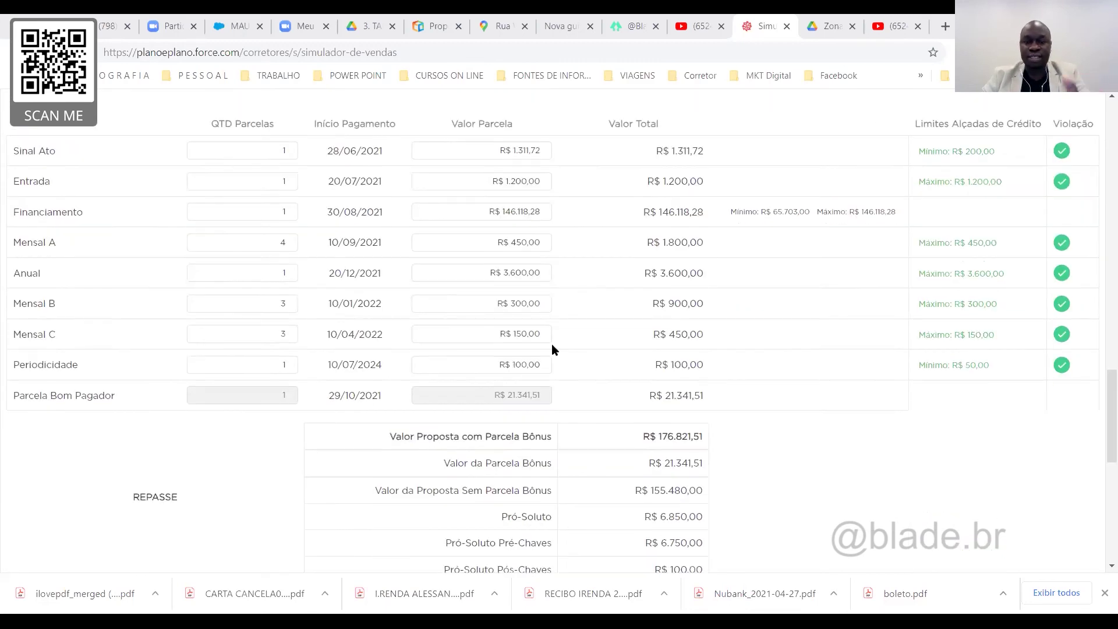
scroll(527, 255, "up", 1)
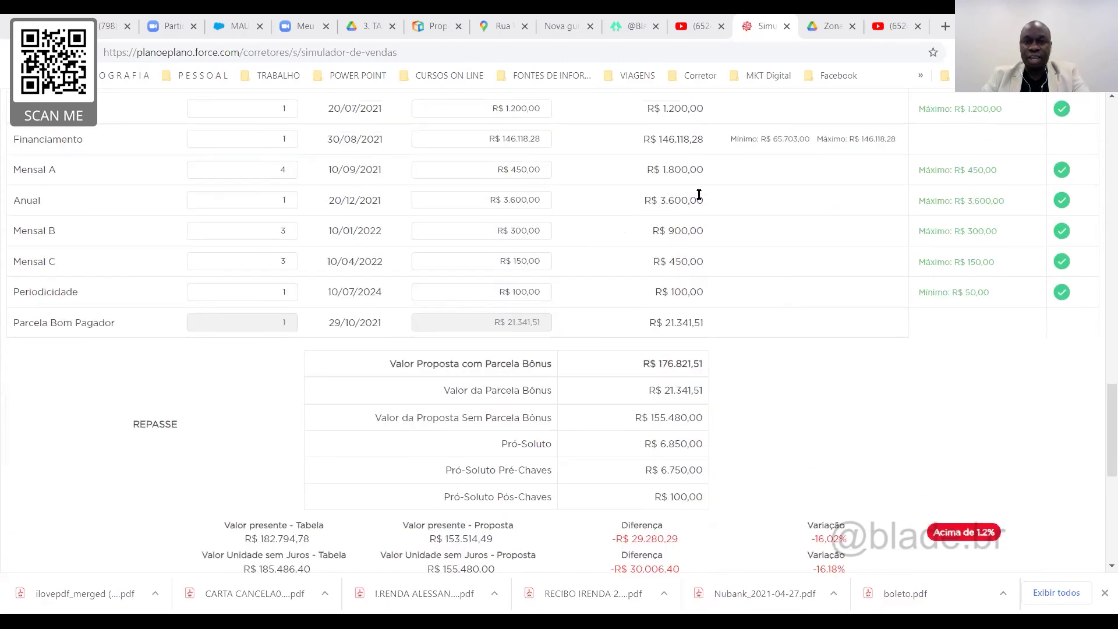
left_click(541, 200)
left_click(455, 226)
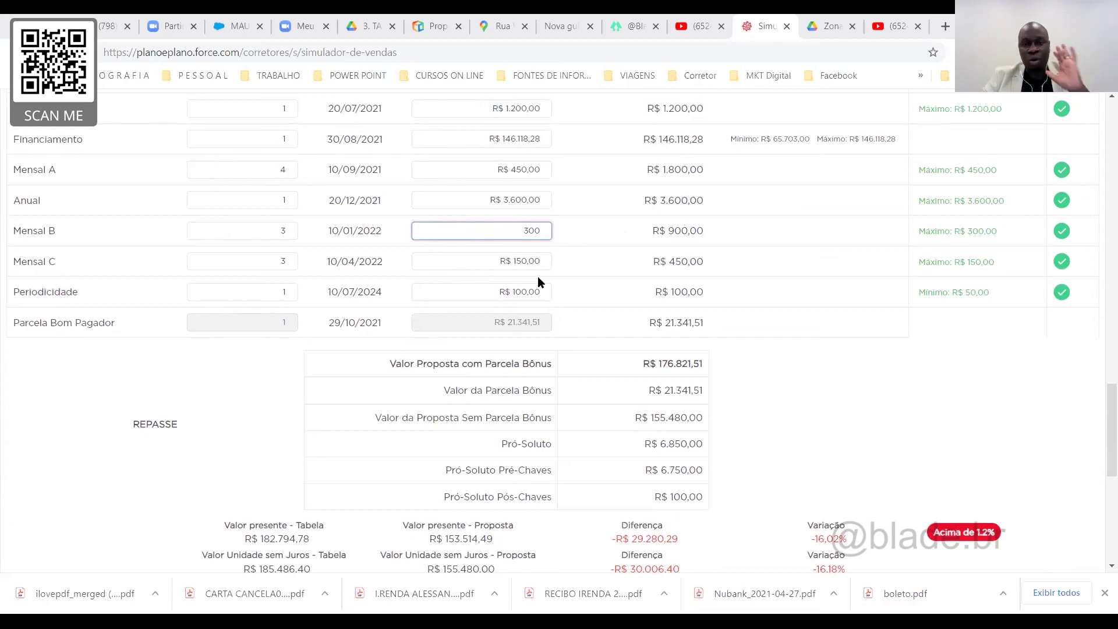
left_click(482, 200)
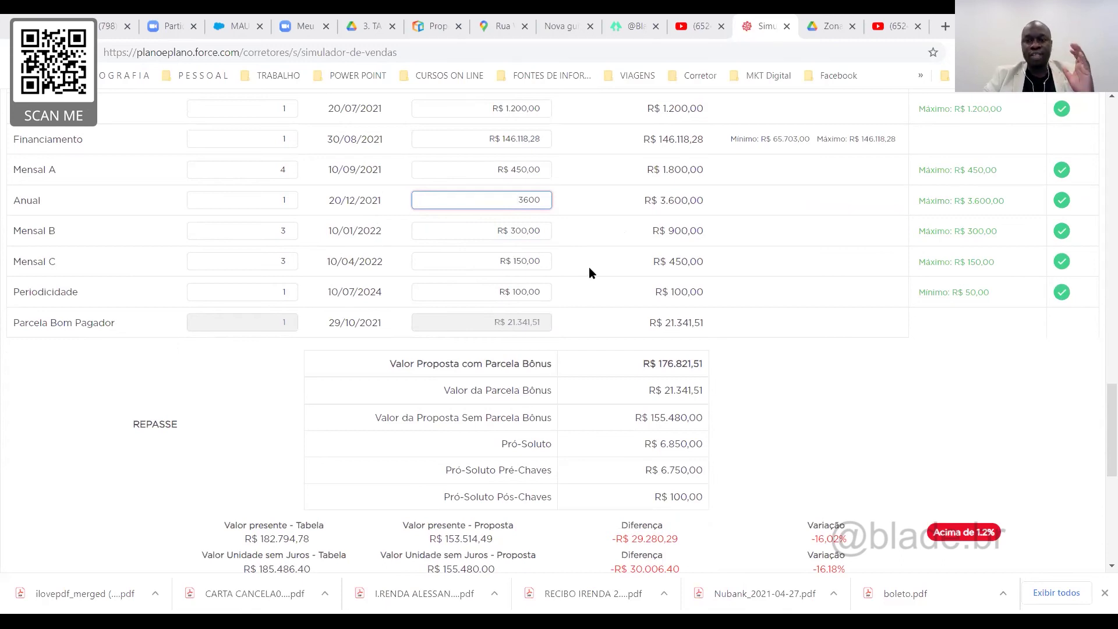
Check the VL máximo parcela in the Financiamento section as the reference for the Anual installment
scroll(356, 218, "up", 5)
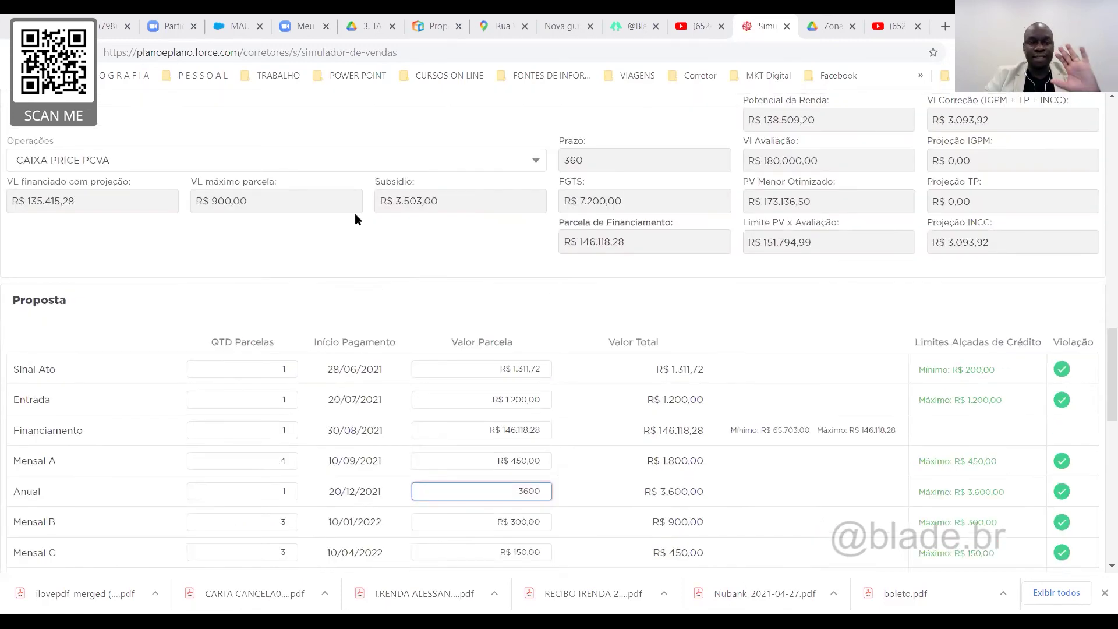
left_click(248, 201)
key("shift+Left")
key("shift+Left")
key("shift+Left")
key("shift+Left")
key("shift+Left")
key("shift+Left")
key("shift+Left")
key("shift+Left")
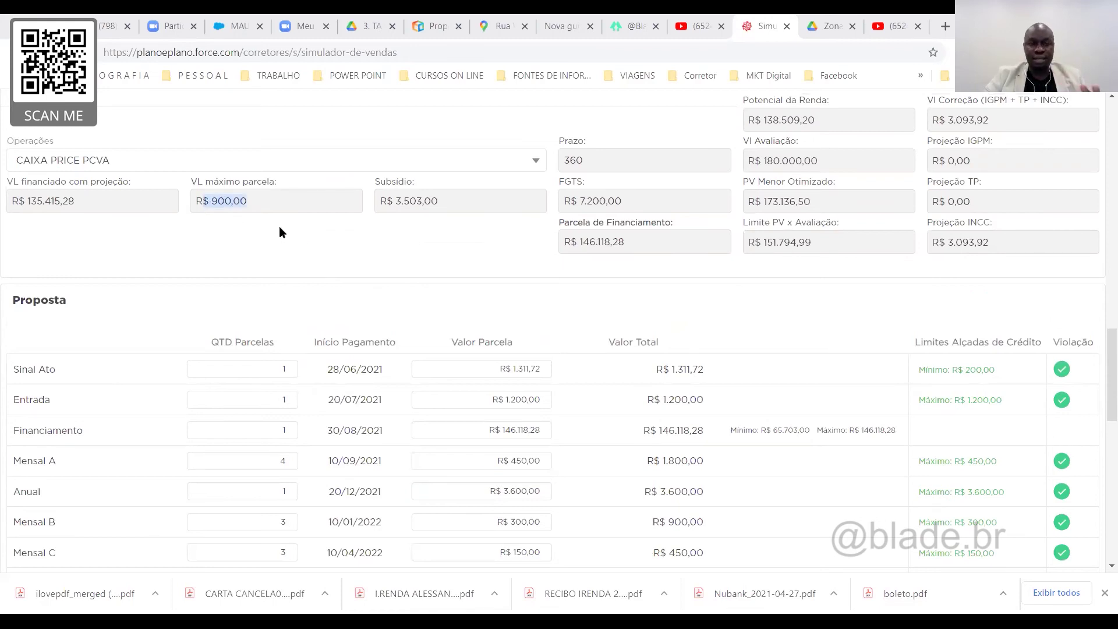
Compare the Valor Parcela of the Mensal A and Mensal B rows in the Proposta
scroll(373, 240, "down", 4)
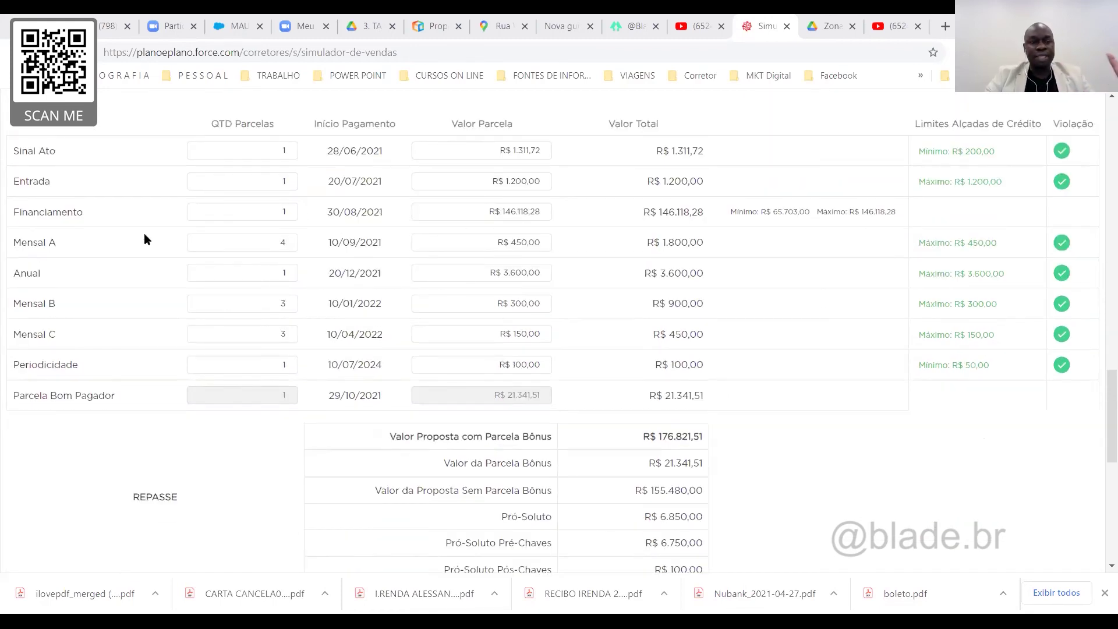
left_click(527, 243)
left_click_drag(534, 243, 397, 244)
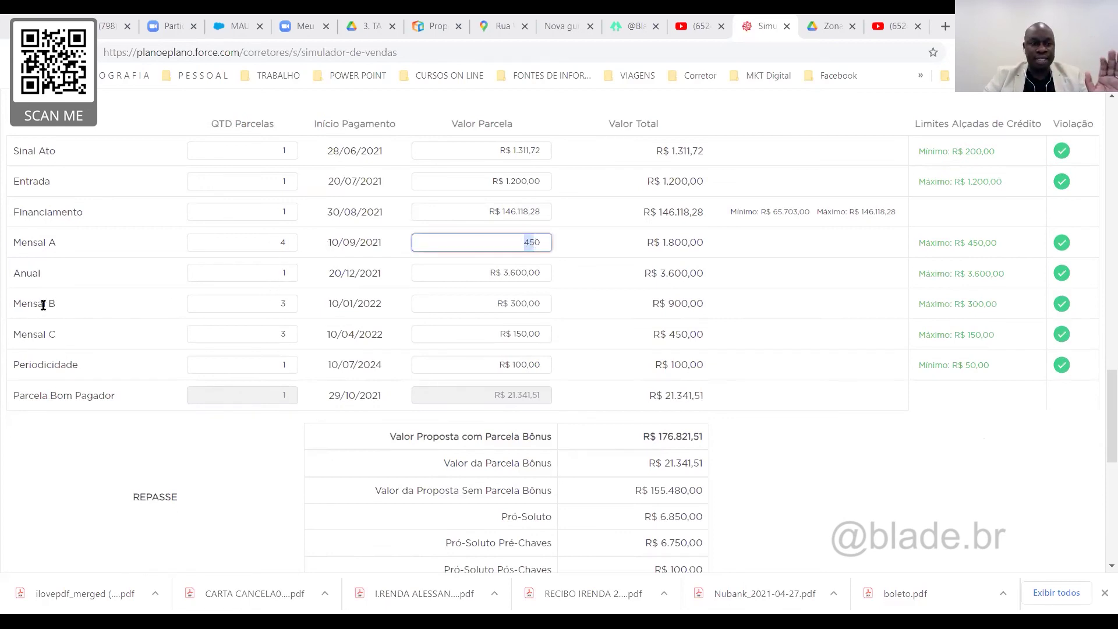
left_click_drag(496, 300, 540, 304)
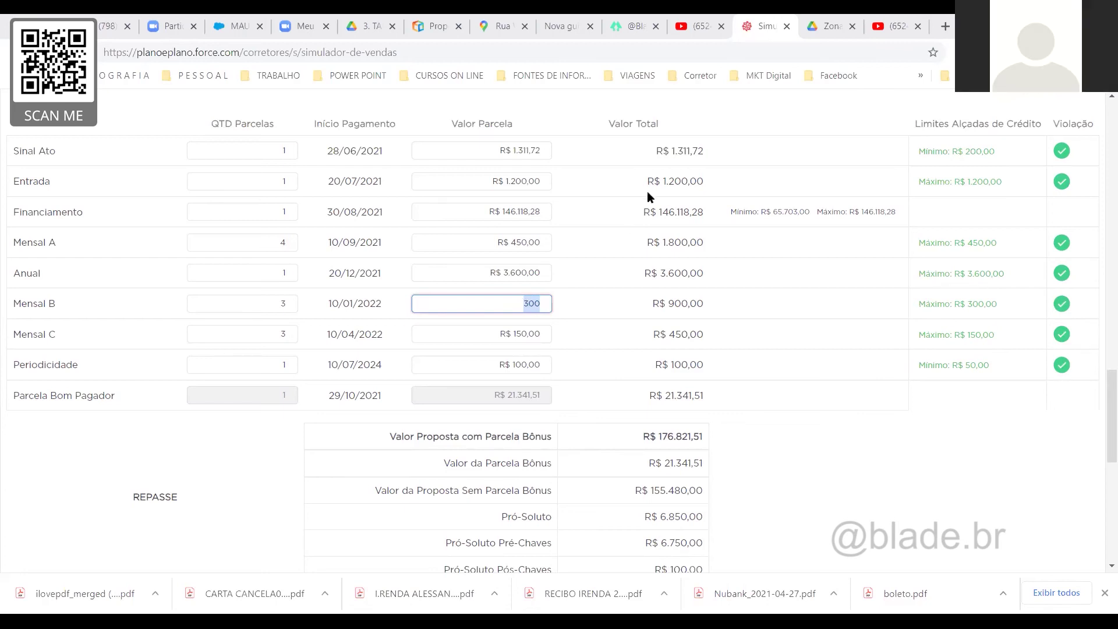
left_click(884, 445)
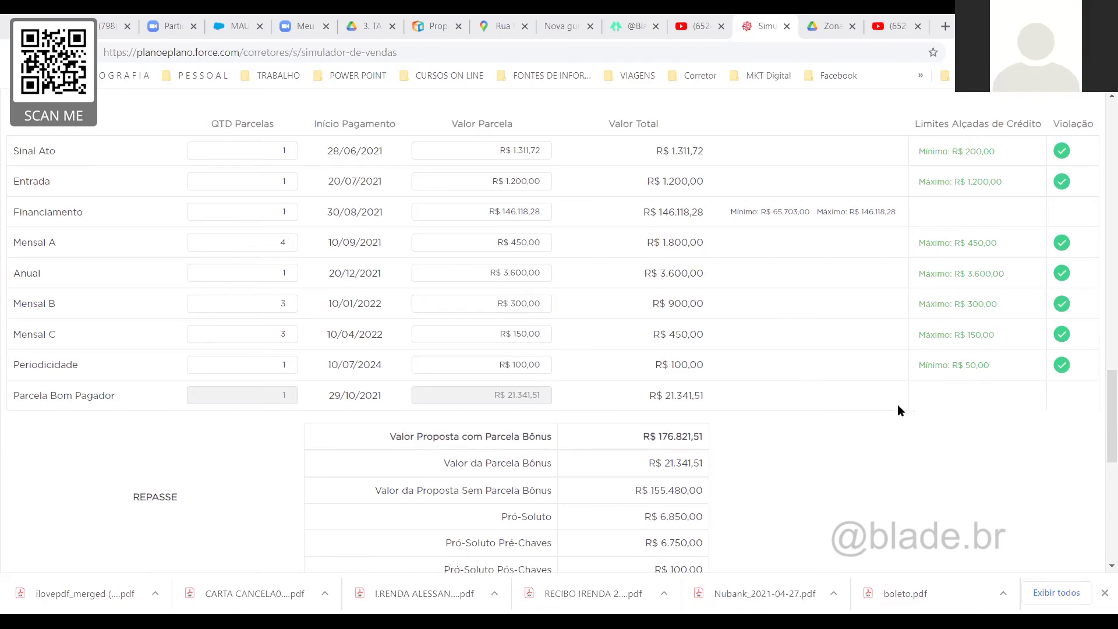
Check the due date and amount of the last installment in the Evolução teórica de Juros de Obra table
left_click_drag(1099, 392, 1091, 502)
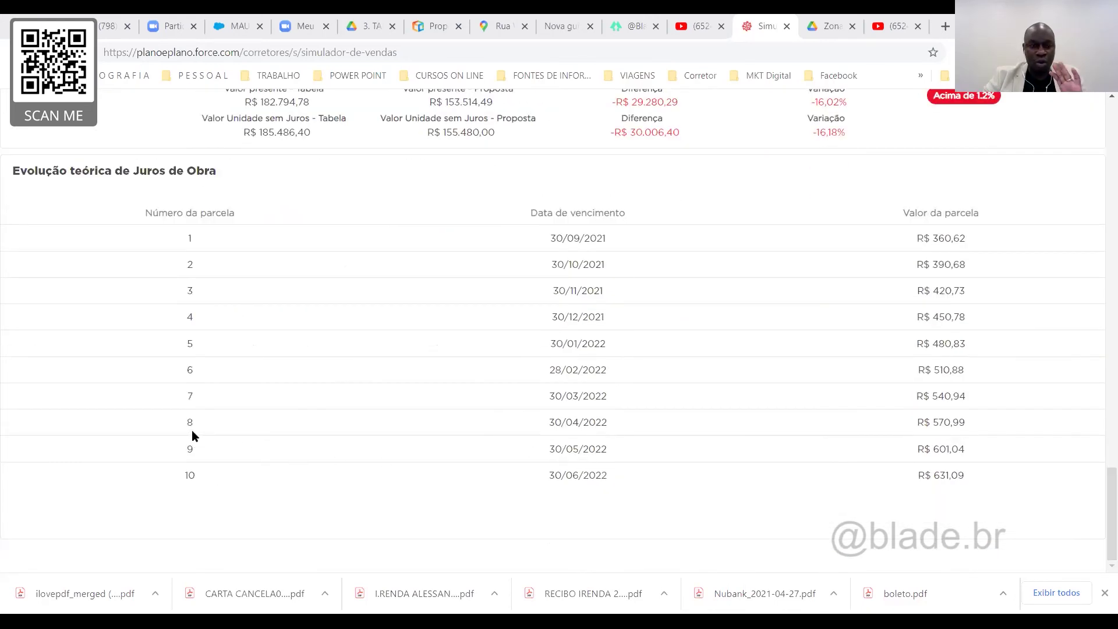
left_click_drag(553, 476, 611, 481)
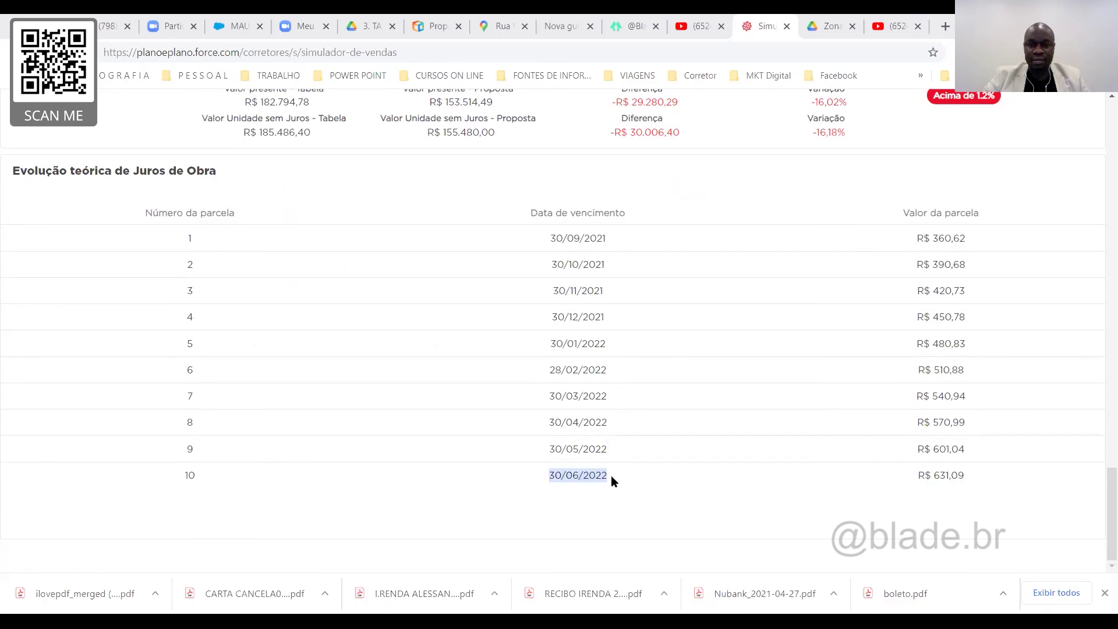
left_click_drag(966, 475, 936, 478)
scroll(519, 228, "up", 3)
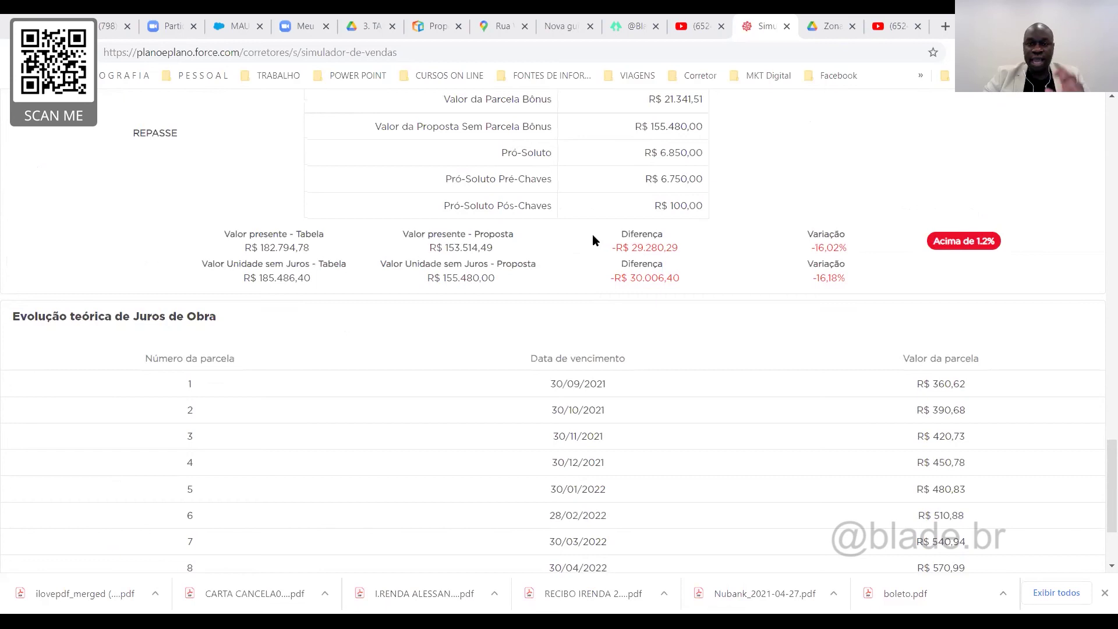
Compare the Mensal C row's Valor Parcela with the Juros de Obra installments and return to the Proposta rows
scroll(593, 235, "up", 4)
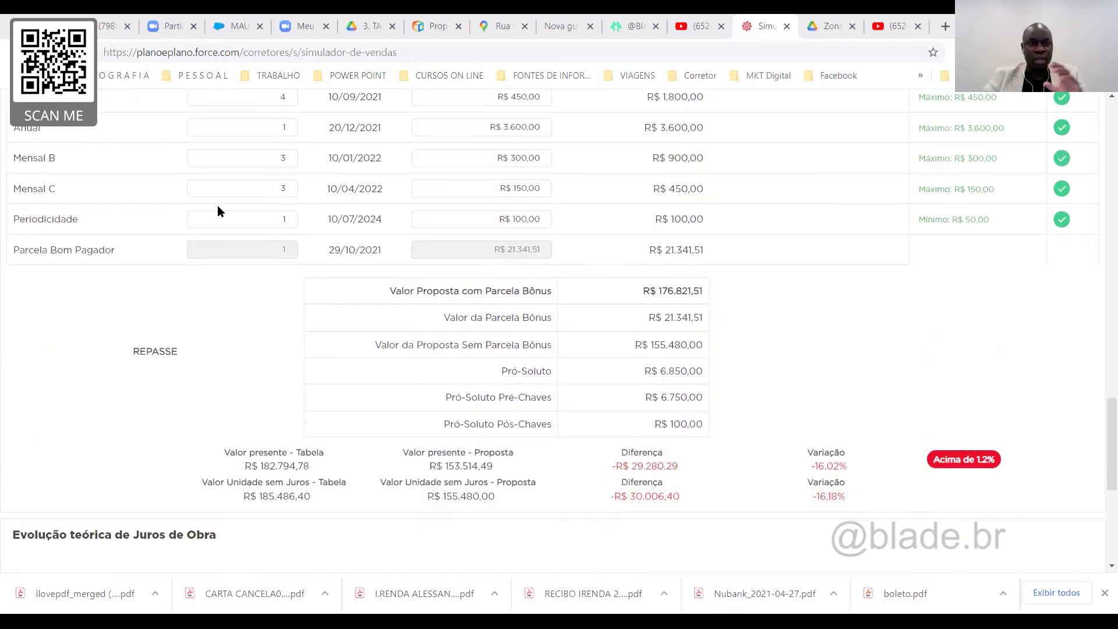
left_click(522, 185)
left_click_drag(523, 186, 539, 191)
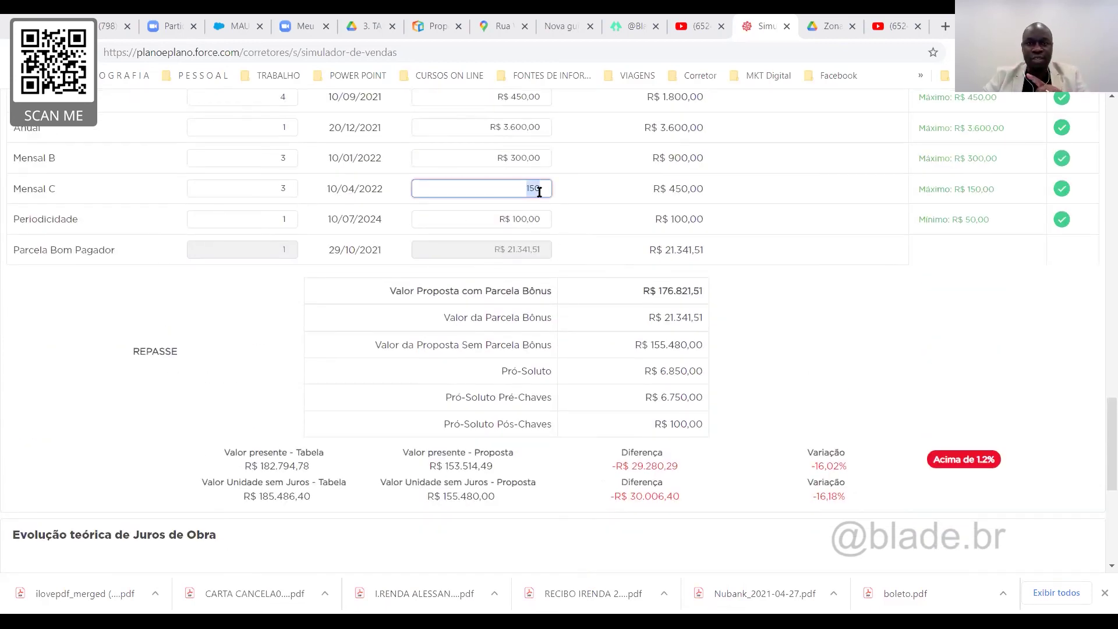
scroll(532, 242, "down", 6)
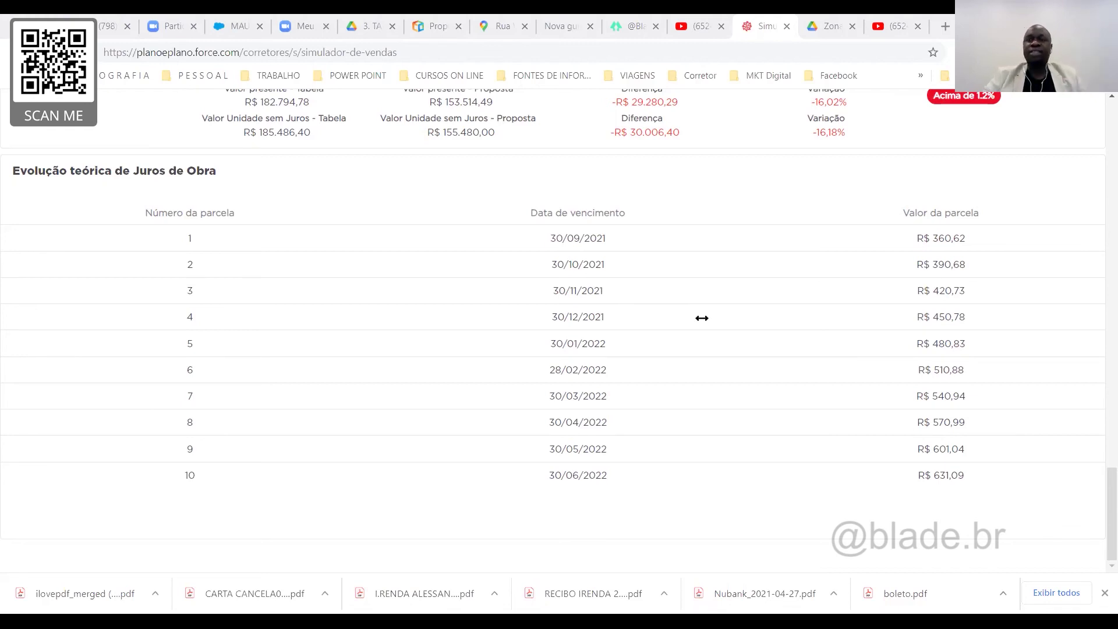
scroll(1101, 509, "up", 1)
scroll(1101, 510, "up", 11)
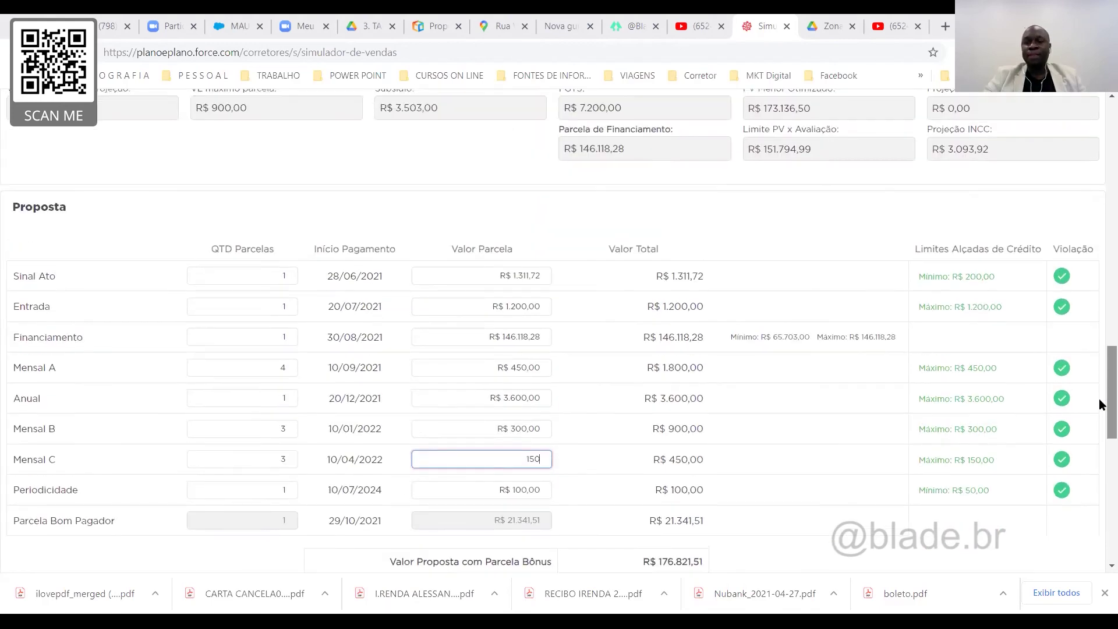
scroll(1101, 404, "down", 2)
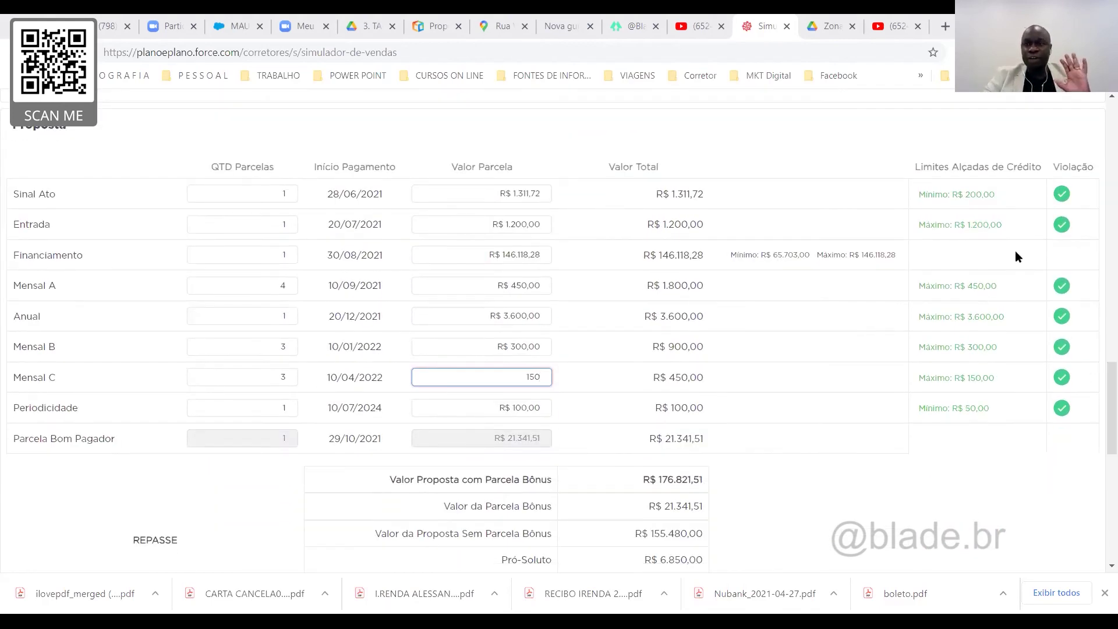